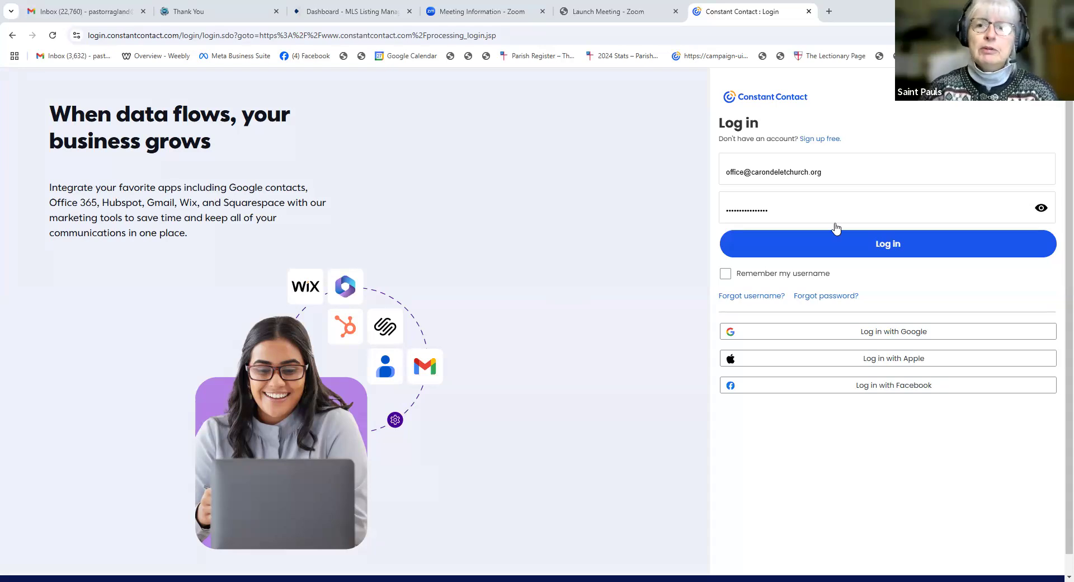
Log in to the Constant Contact account with the filled-in credentials and look over the home dashboard
left_click(854, 255)
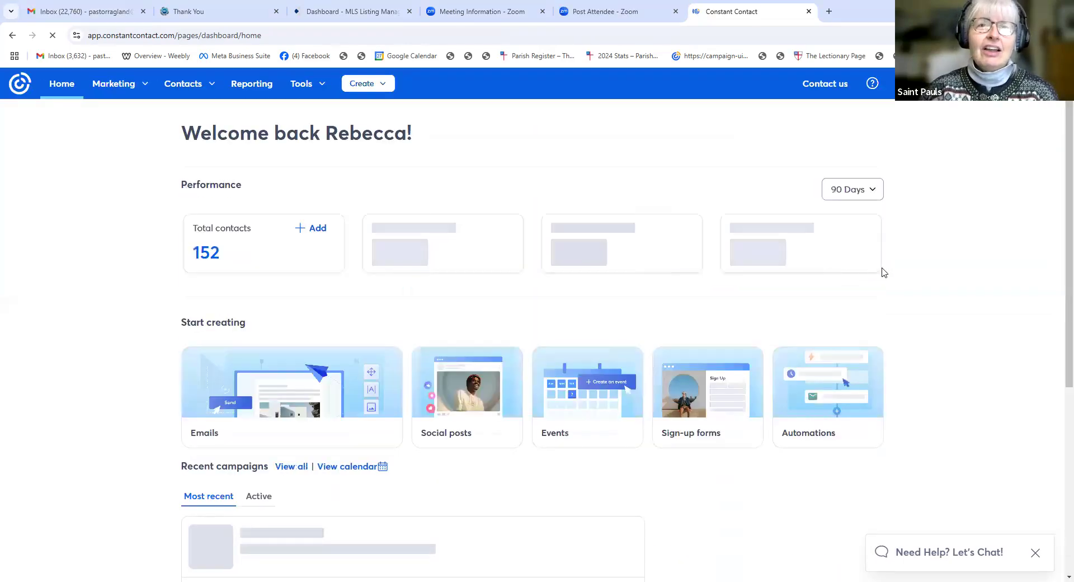
scroll(882, 272, "down", 4)
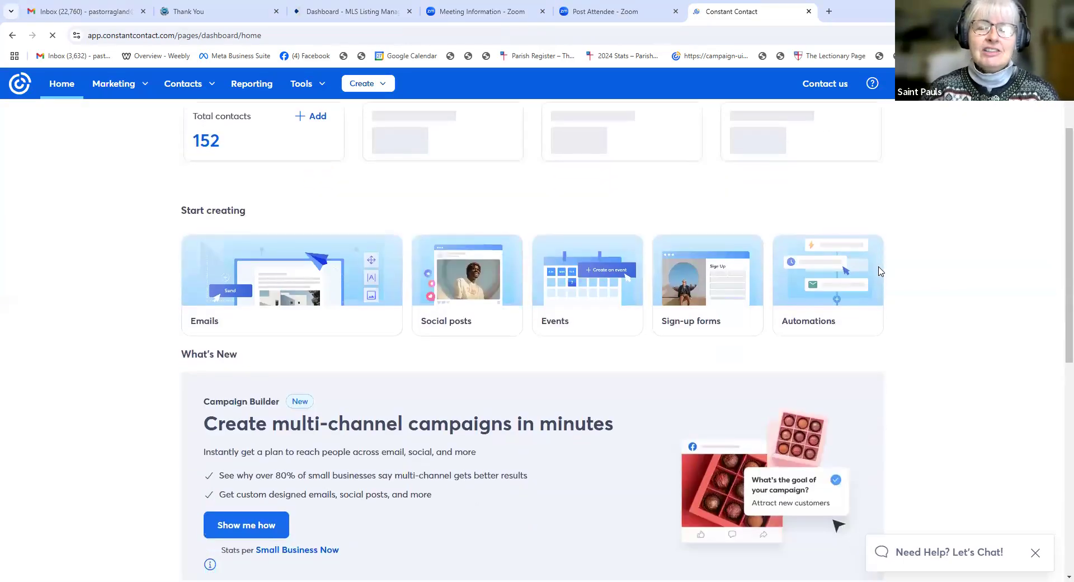
scroll(881, 273, "down", 3)
scroll(878, 270, "up", 7)
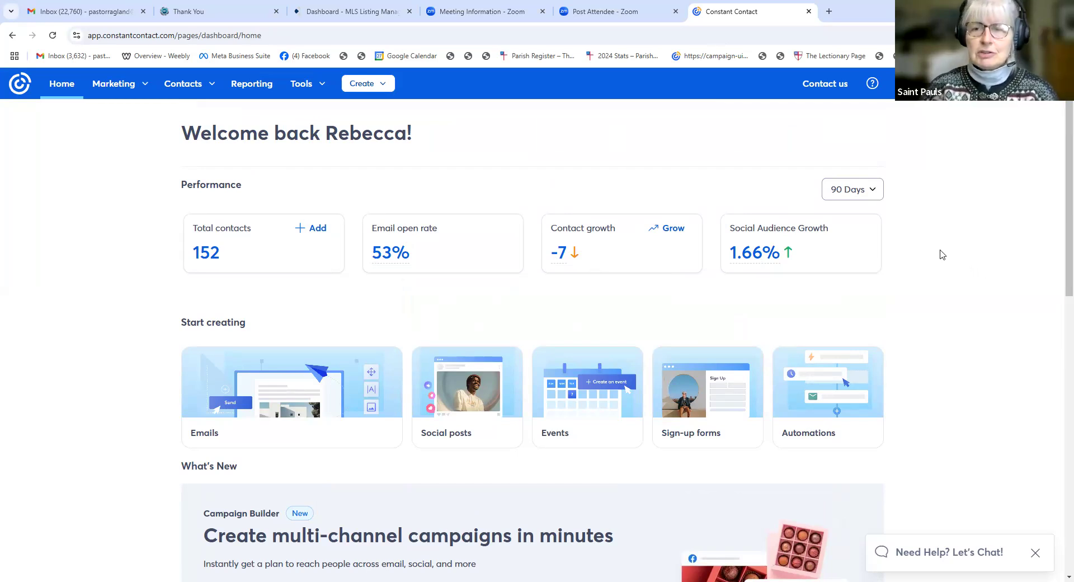
Copy the "News From St Paul's January 2, 2025" campaign and save the copy as "News from St Paul's January 9 2025"
scroll(937, 255, "down", 3)
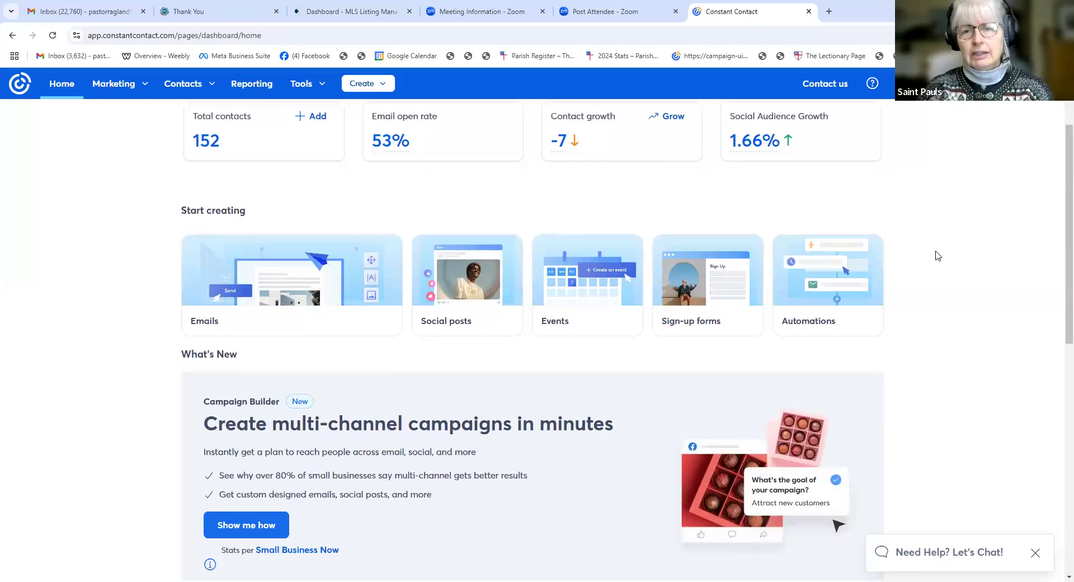
scroll(931, 255, "up", 2)
scroll(926, 254, "down", 5)
scroll(923, 255, "down", 4)
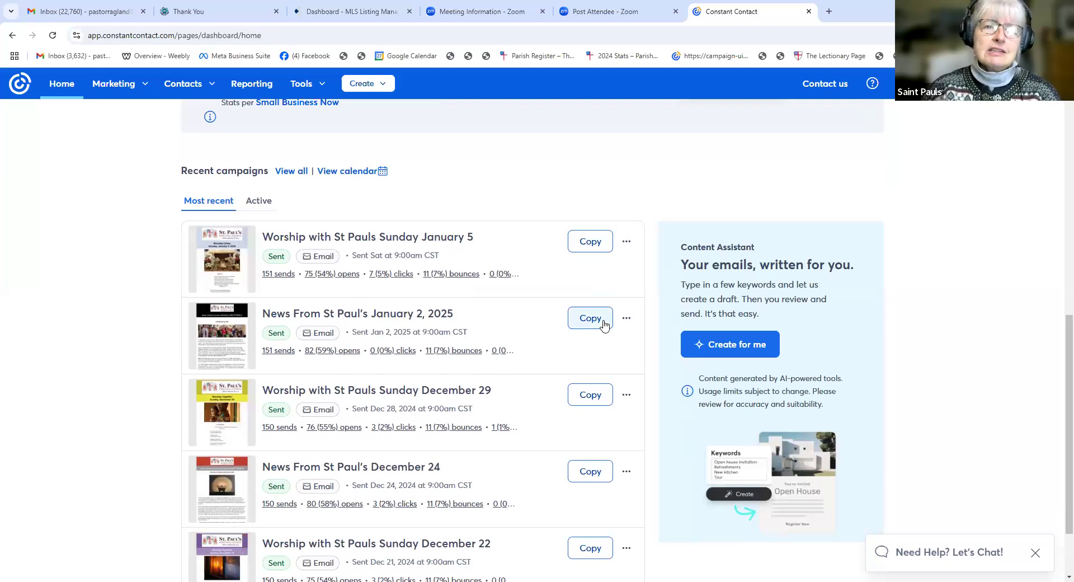
scroll(1013, 276, "down", 1)
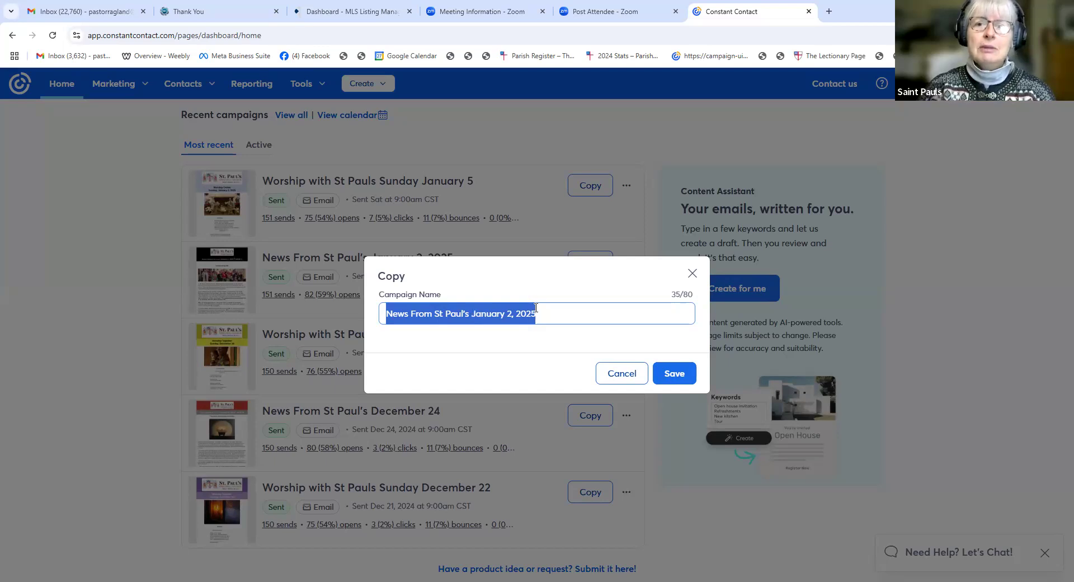
key("BackSpace")
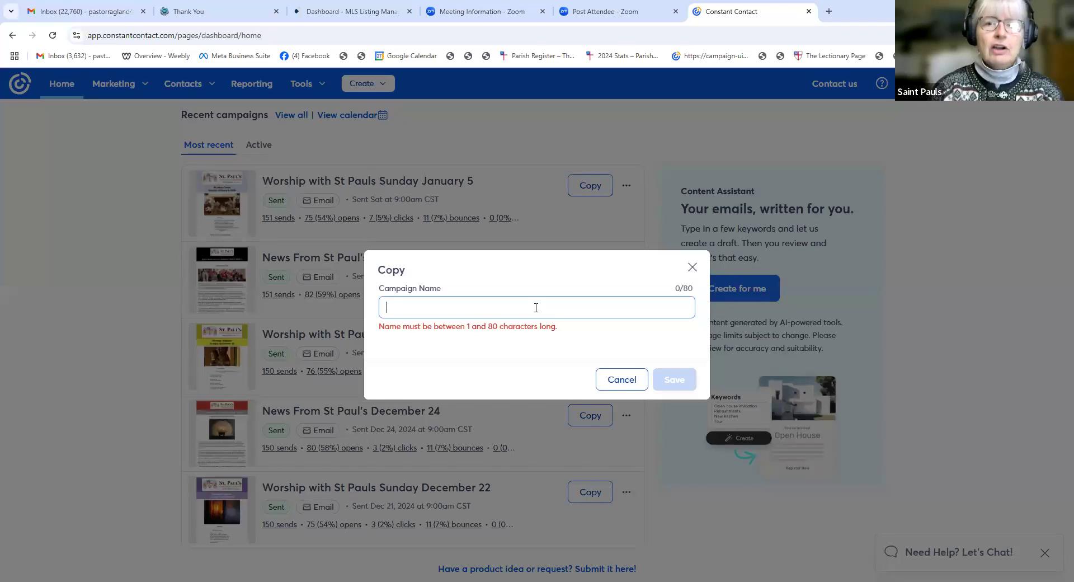
type("News from ")
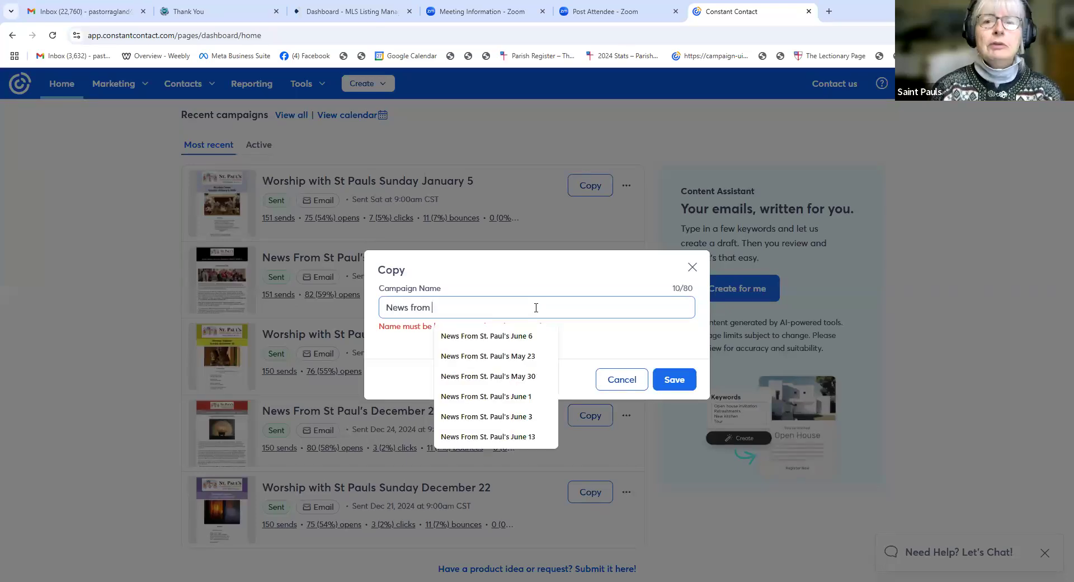
type("St Paul's")
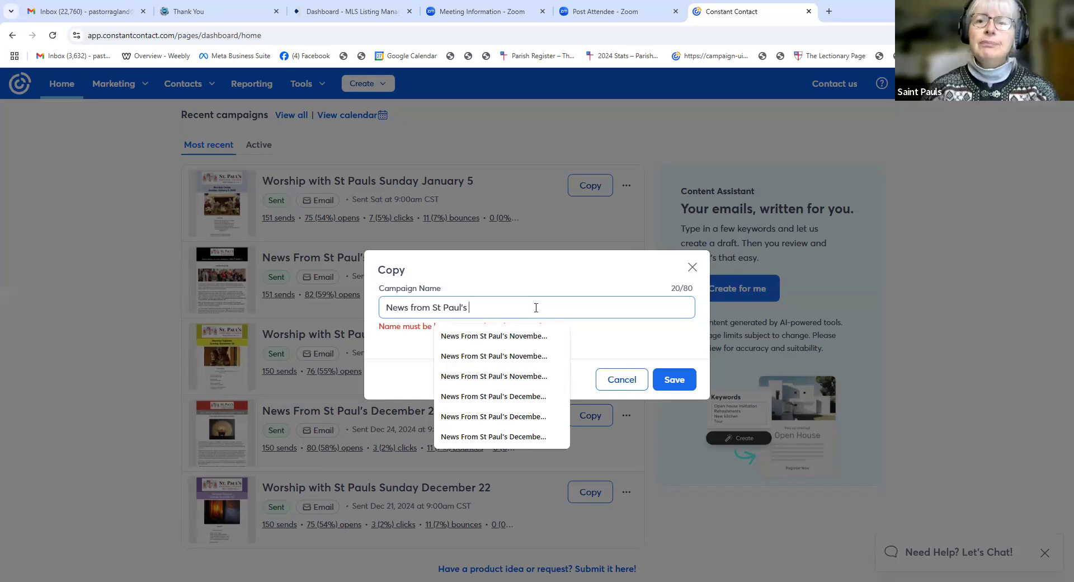
type("January 9 2025")
left_click(674, 379)
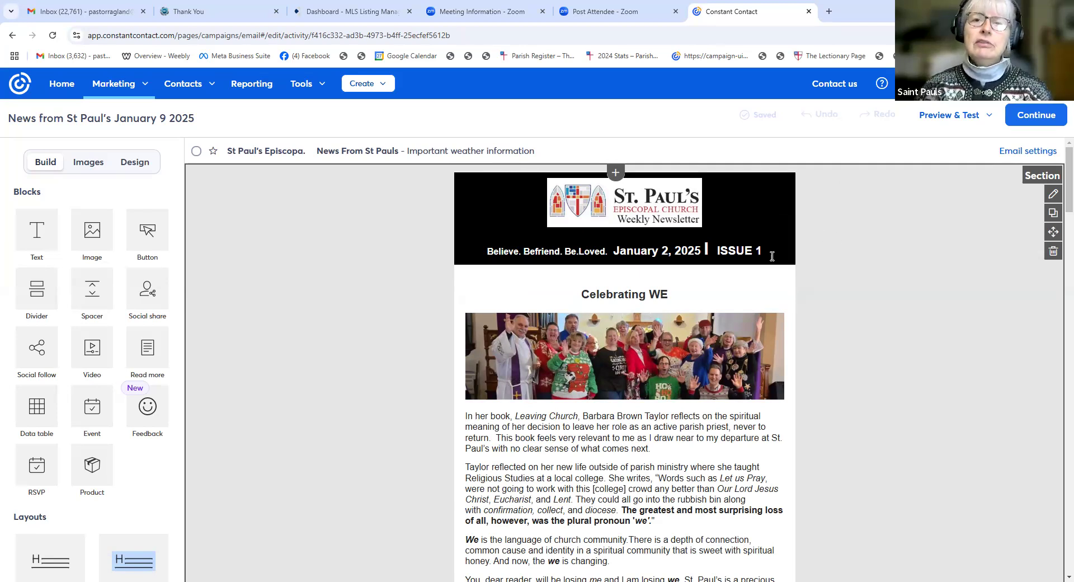
Update the newsletter header's date to January 9, 2025 and its issue number to 2
double_click(664, 252)
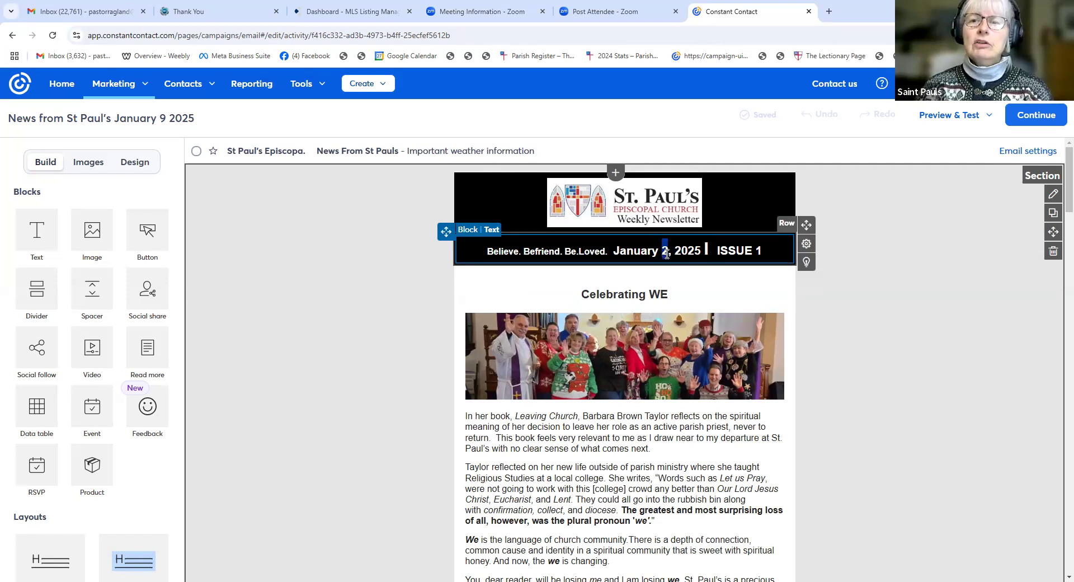
type("9")
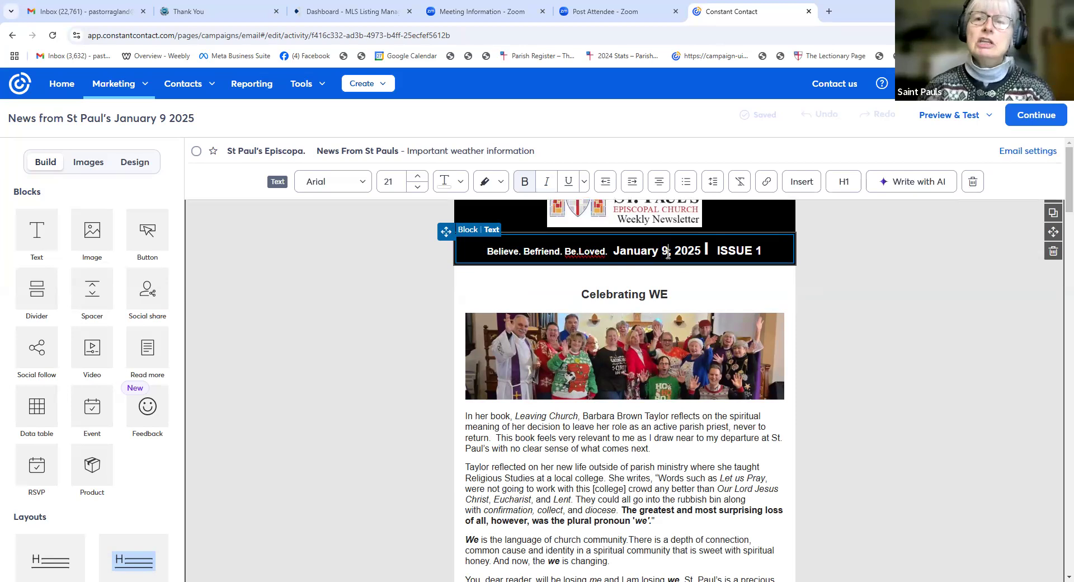
left_click(758, 252)
left_click_drag(759, 252, 764, 252)
type("2")
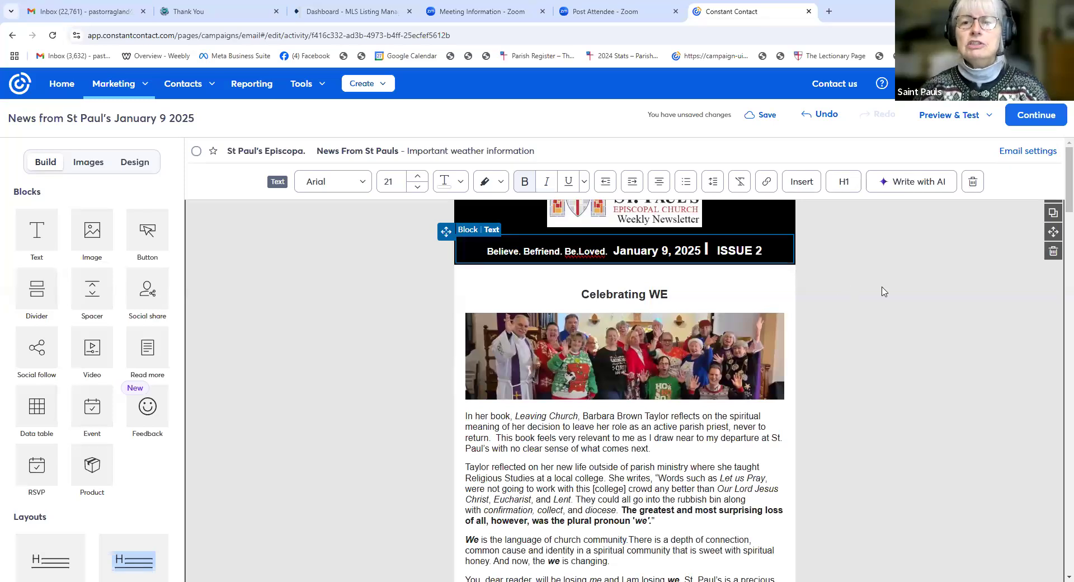
Review the copied newsletter's content from the opening essay through events, birthdays and prayers to the Sunday Leaders section and footer
scroll(817, 289, "down", 3)
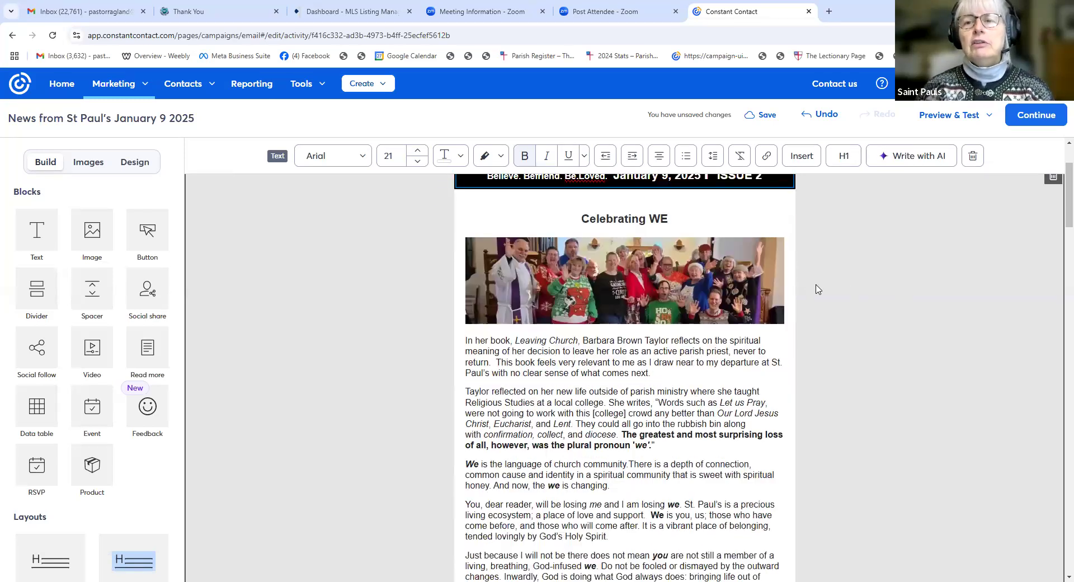
scroll(818, 289, "down", 1)
scroll(529, 278, "up", 1)
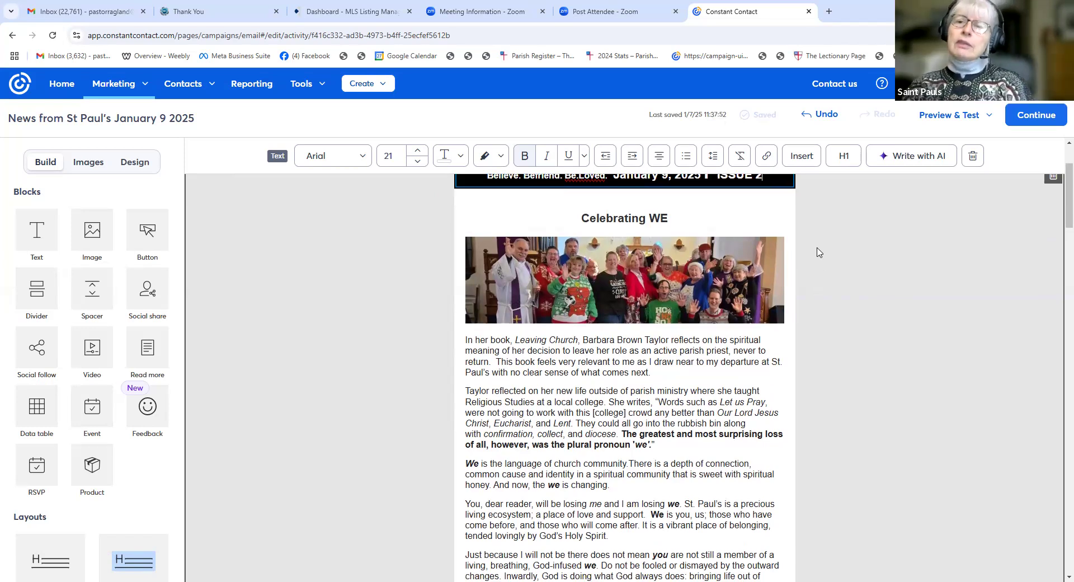
scroll(817, 252, "down", 6)
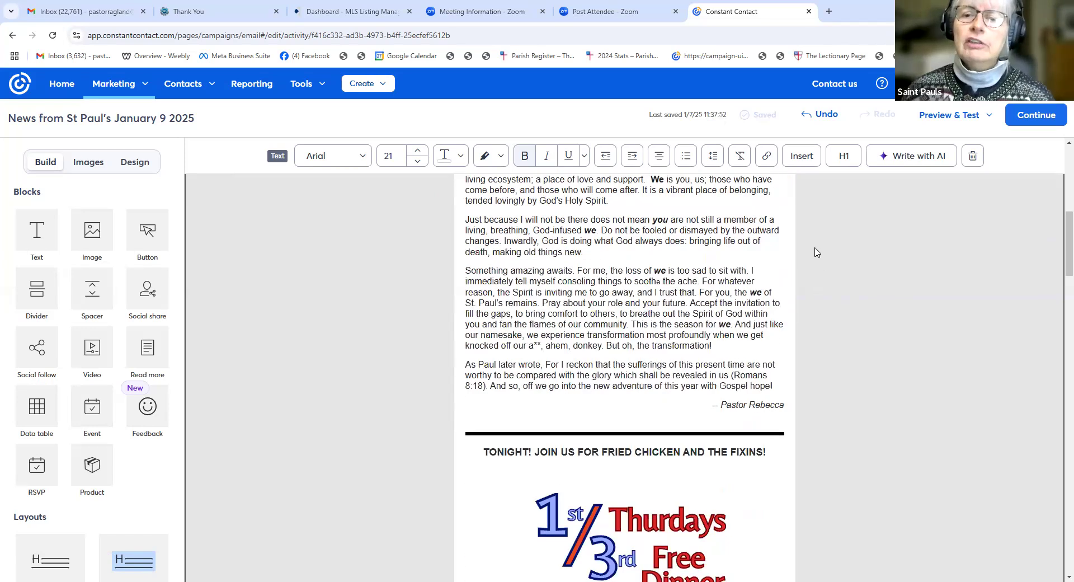
scroll(817, 252, "down", 3)
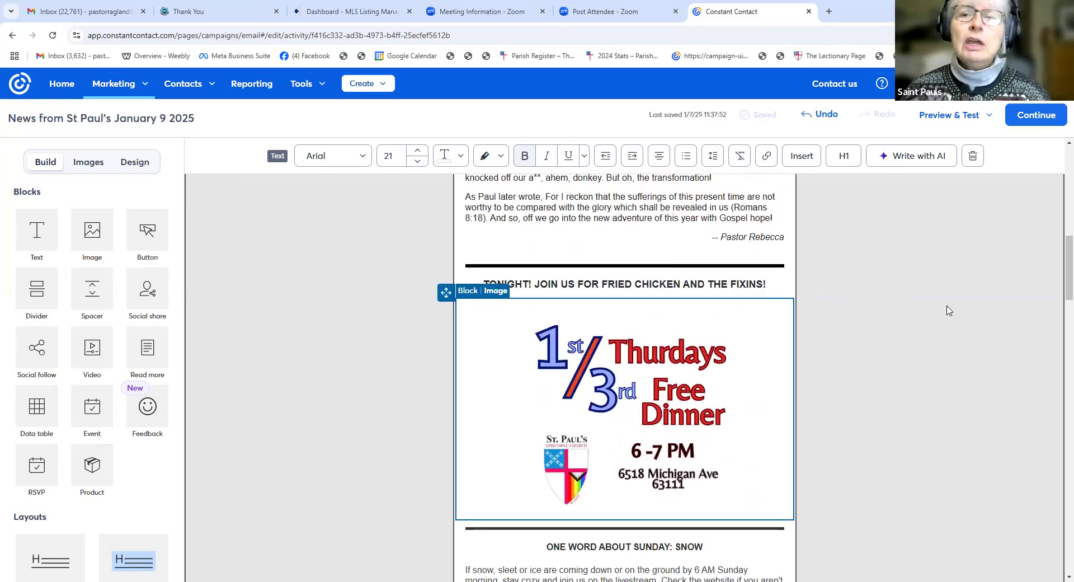
scroll(945, 309, "down", 2)
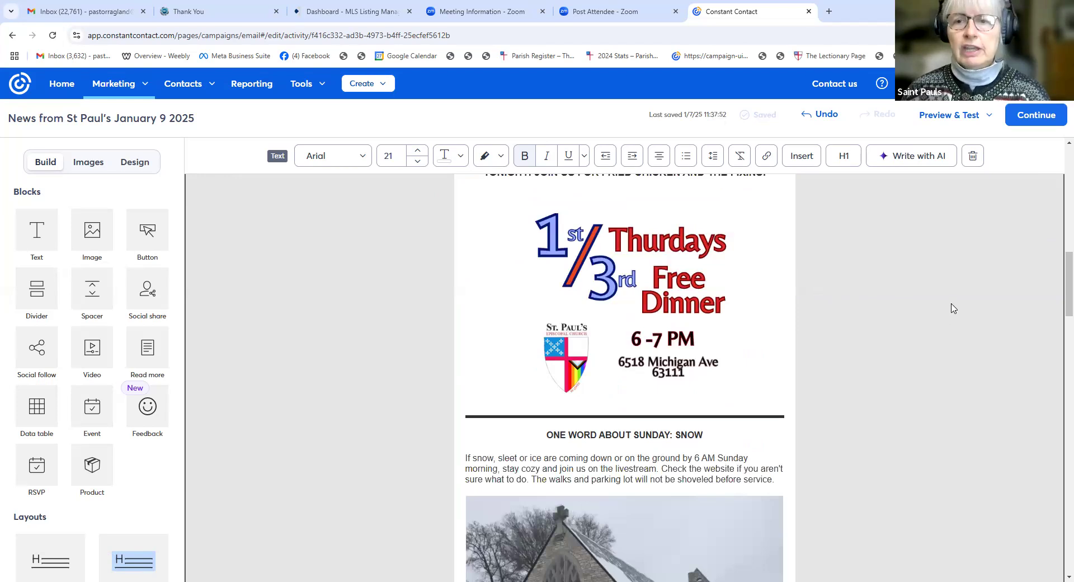
scroll(953, 308, "down", 2)
scroll(950, 308, "down", 1)
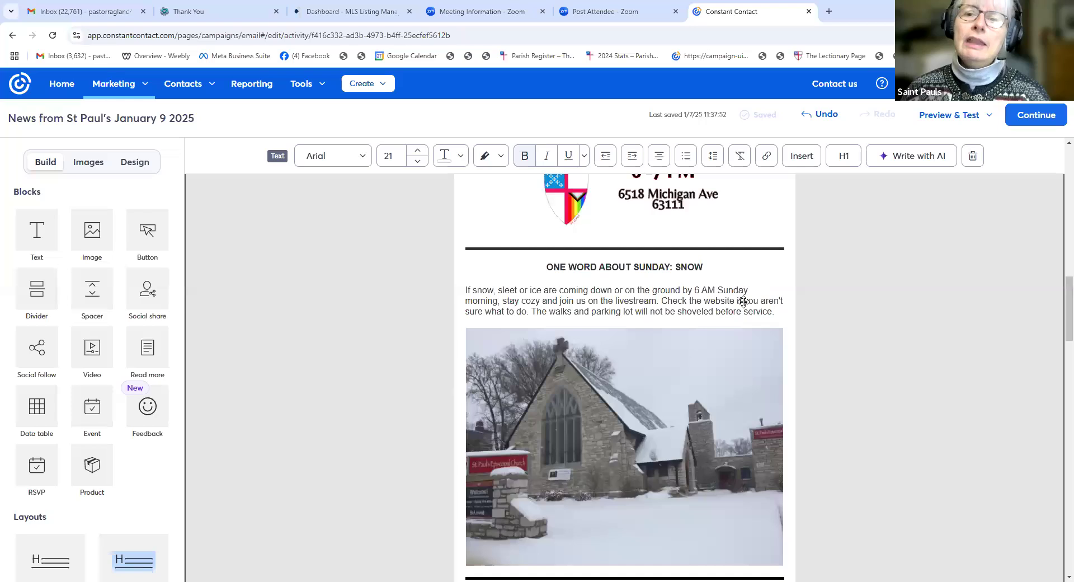
scroll(743, 302, "down", 2)
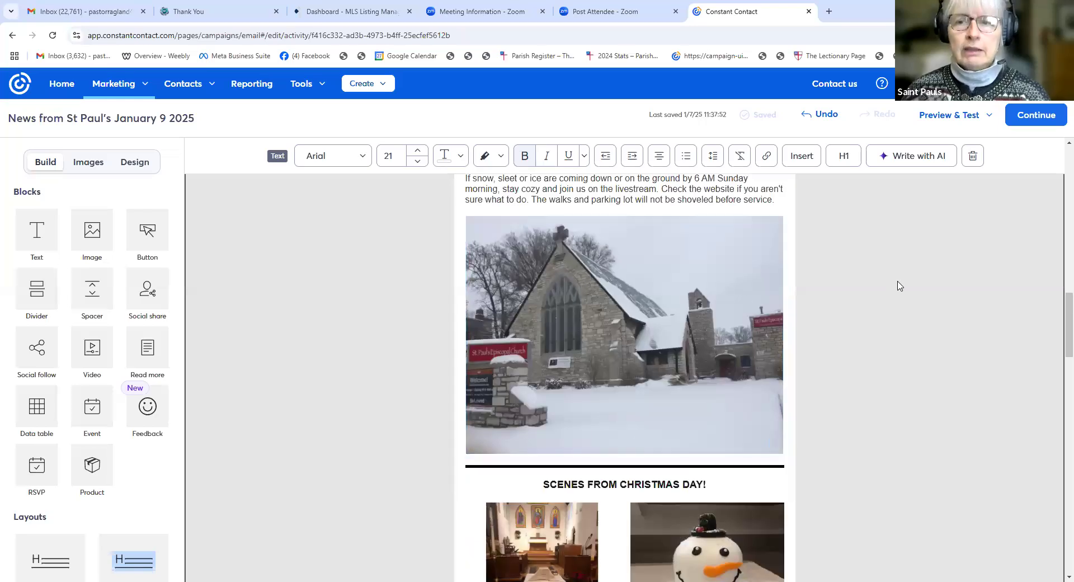
scroll(899, 286, "down", 3)
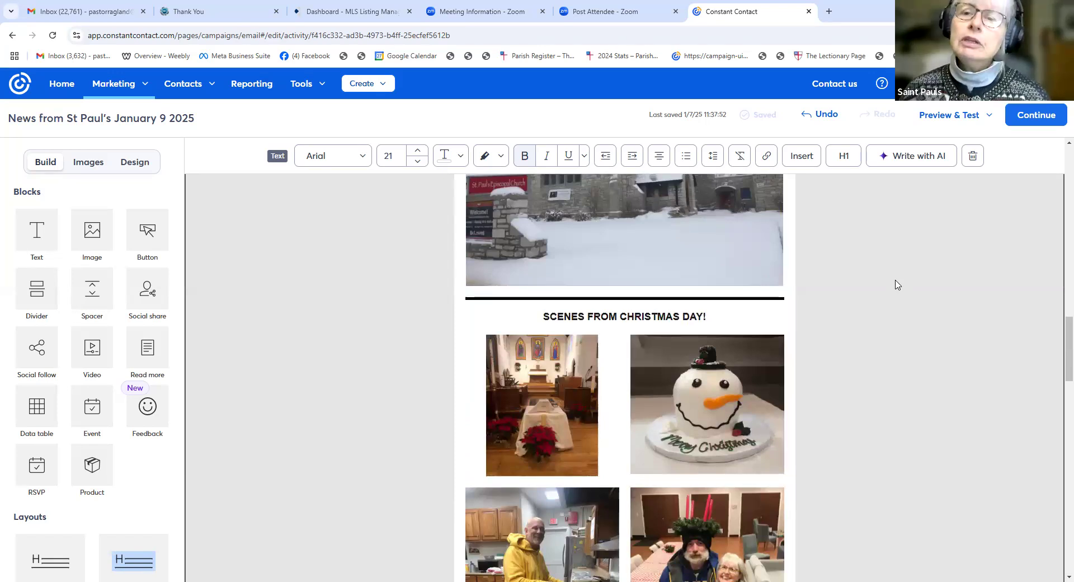
scroll(897, 285, "down", 2)
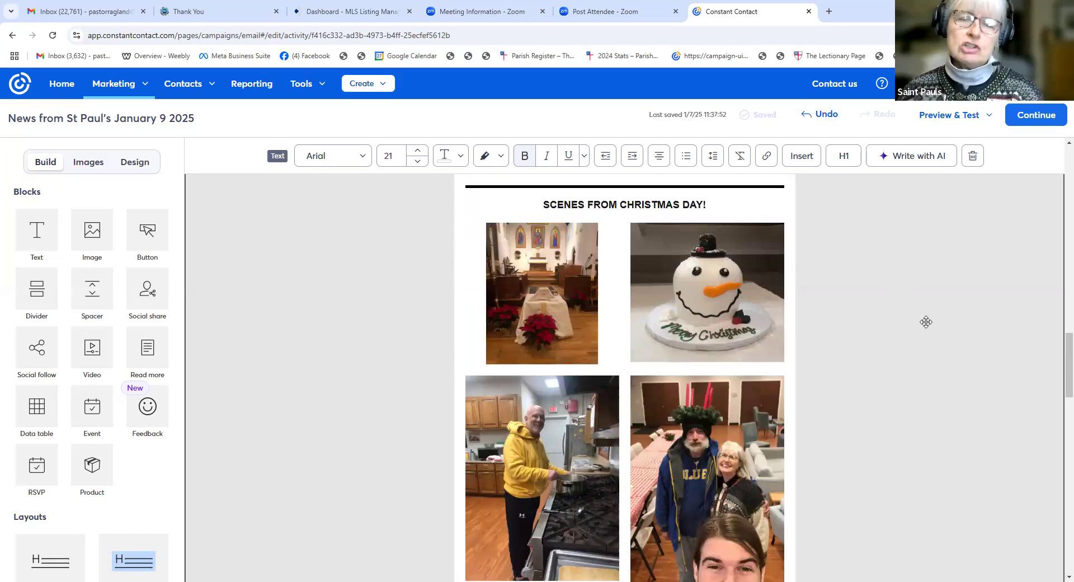
scroll(926, 321, "down", 2)
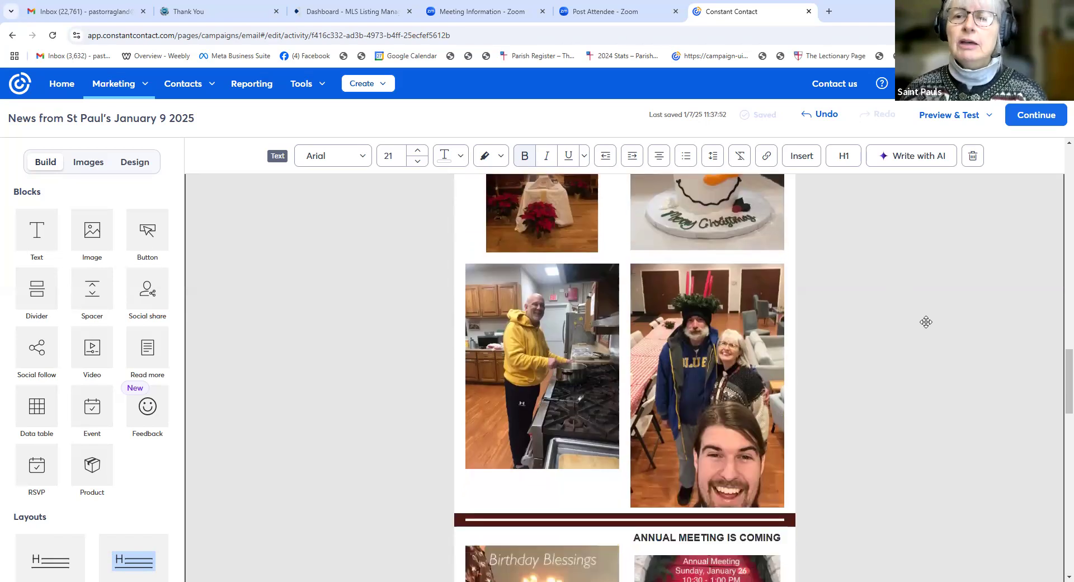
scroll(924, 323, "down", 3)
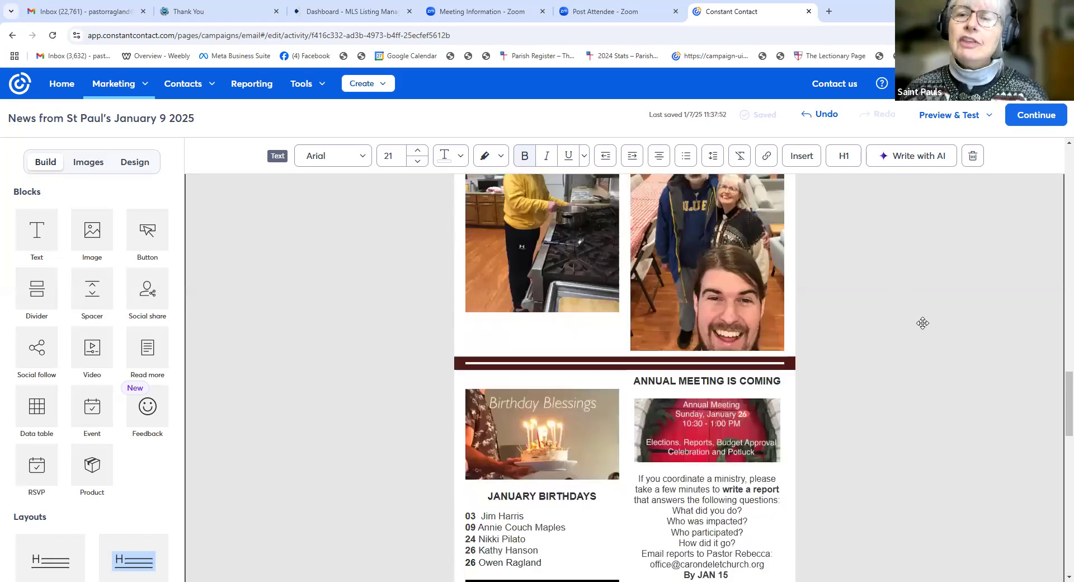
scroll(923, 323, "down", 3)
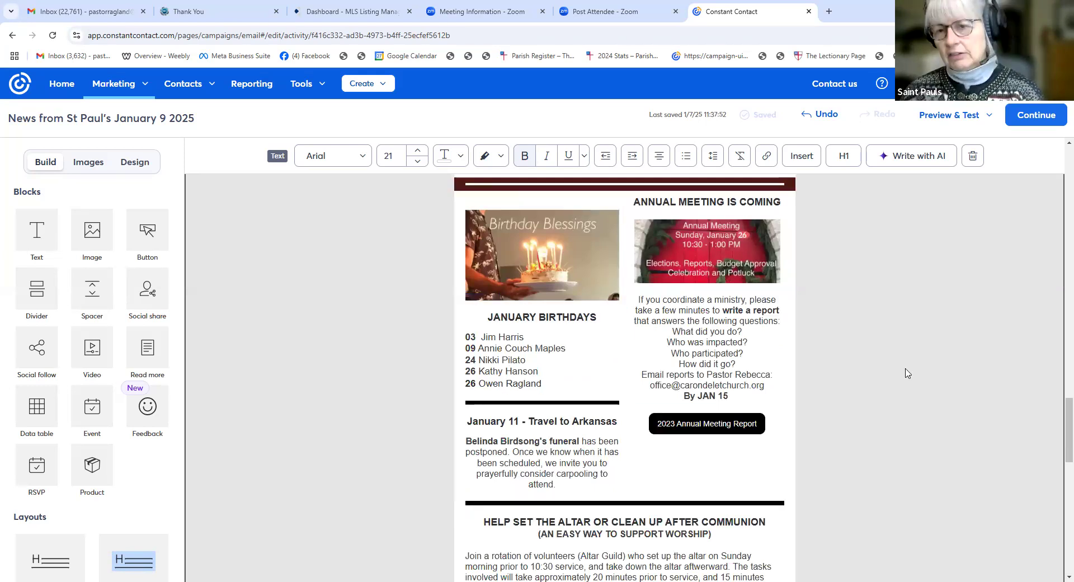
scroll(906, 374, "down", 1)
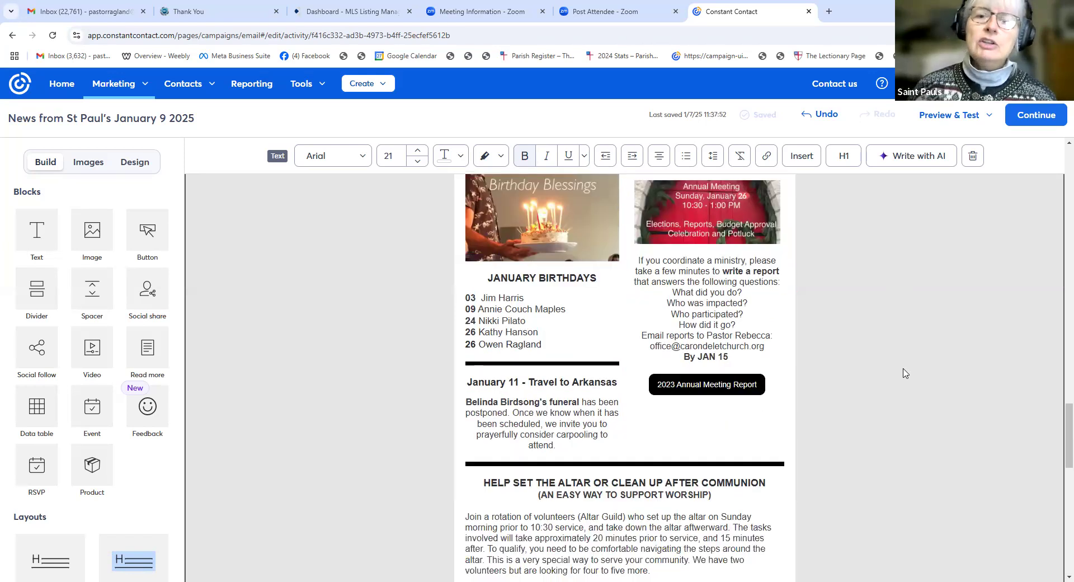
scroll(901, 373, "down", 3)
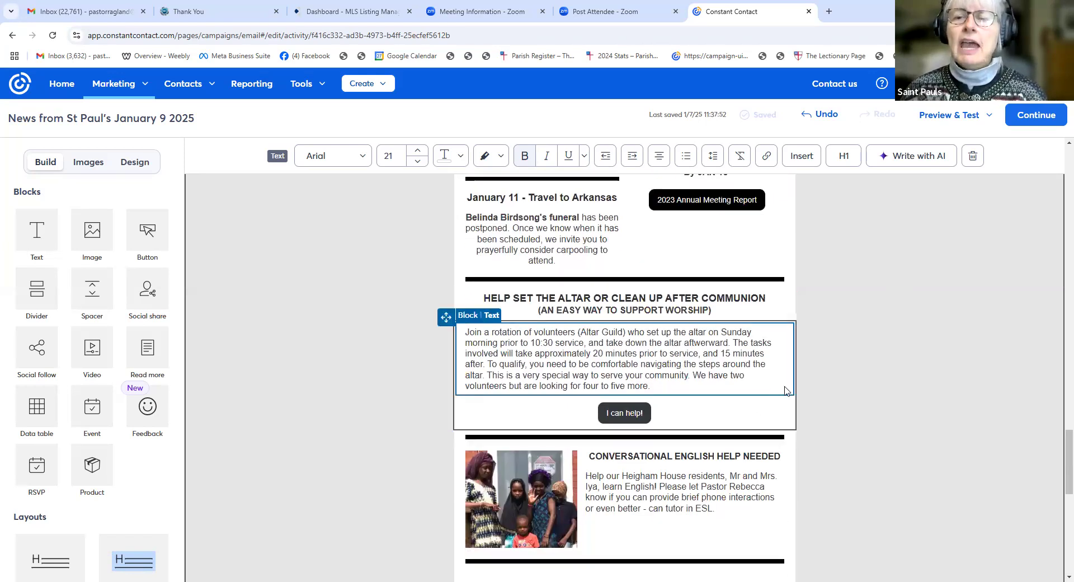
scroll(872, 383, "down", 6)
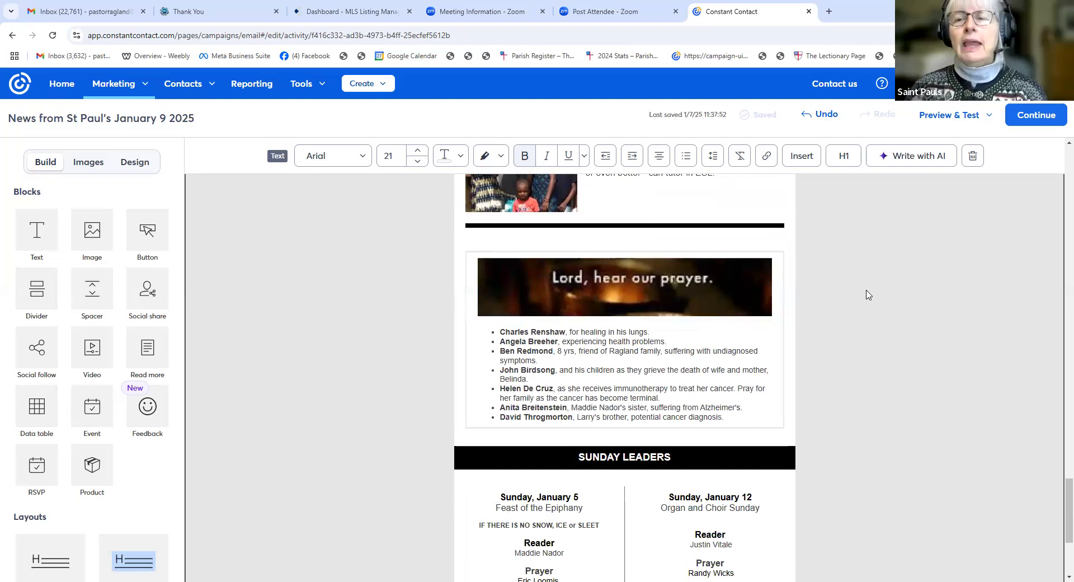
scroll(650, 324, "down", 2)
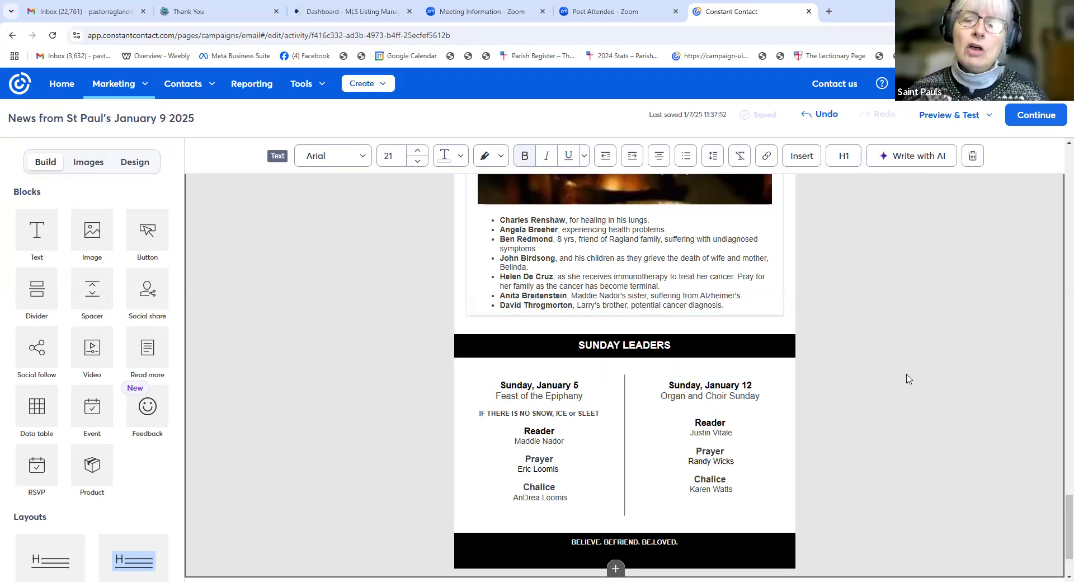
scroll(908, 378, "down", 1)
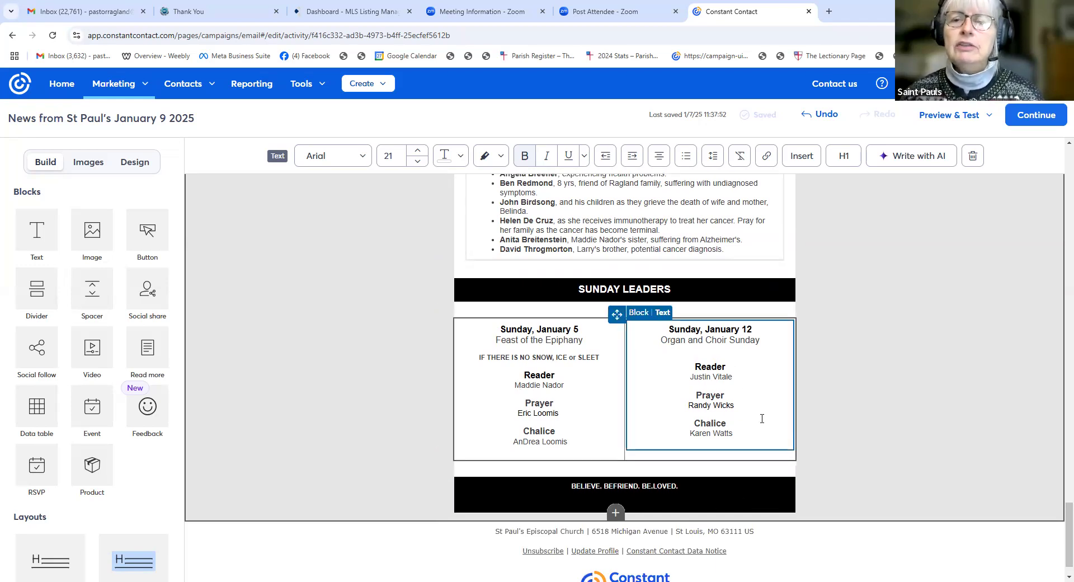
Replace the opening article's heading "Celebrating WE" with "The Essay"
scroll(901, 423, "up", 8)
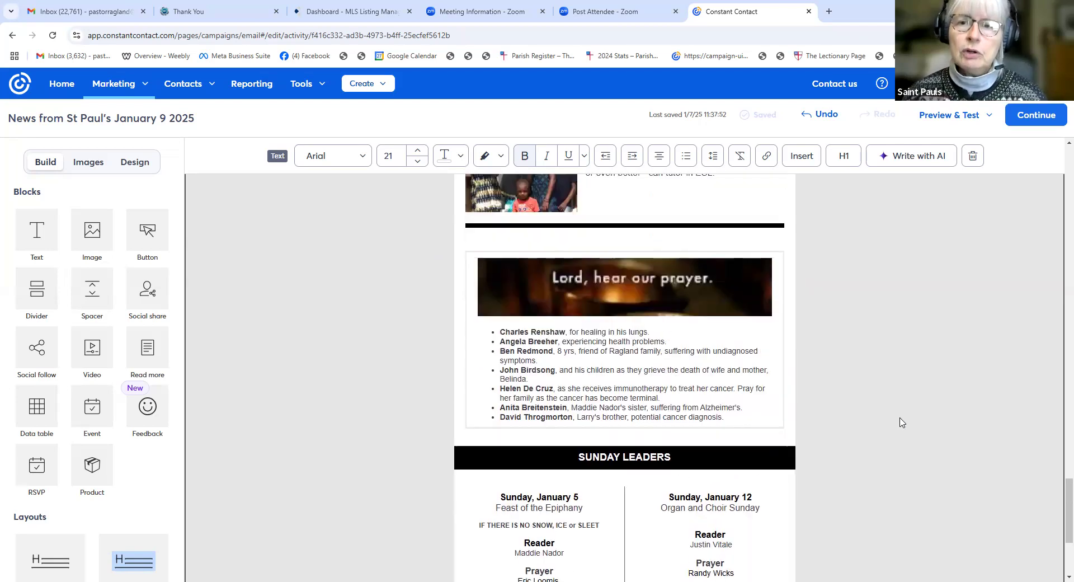
scroll(901, 422, "up", 15)
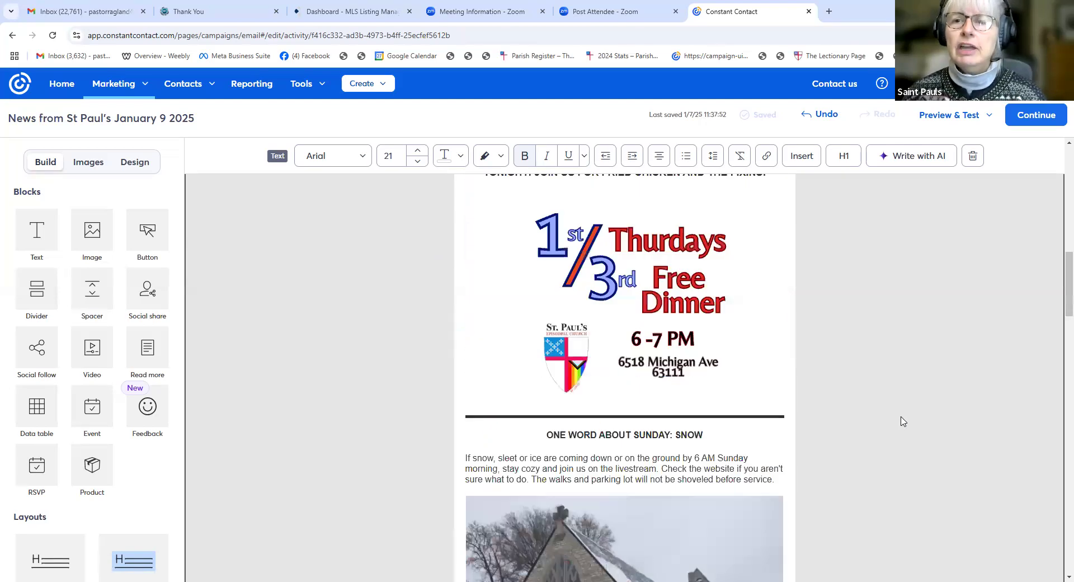
scroll(901, 422, "up", 5)
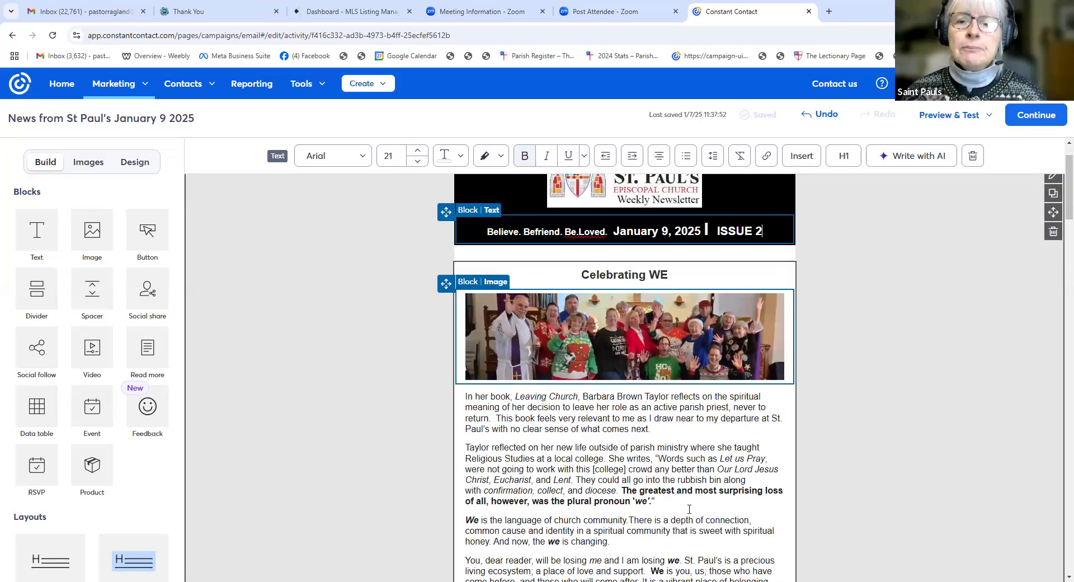
triple_click(659, 273)
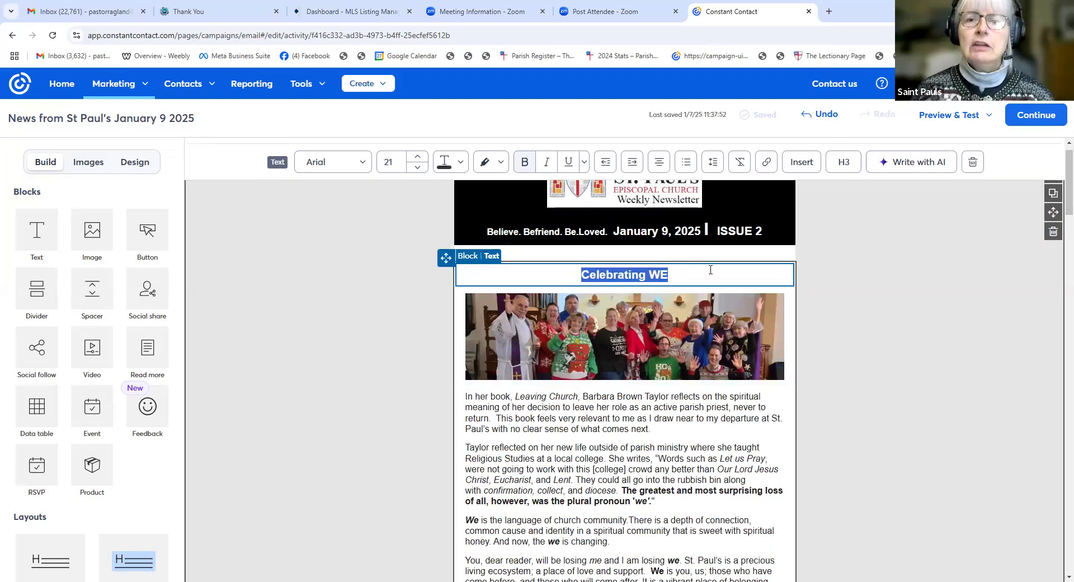
type("The Essay")
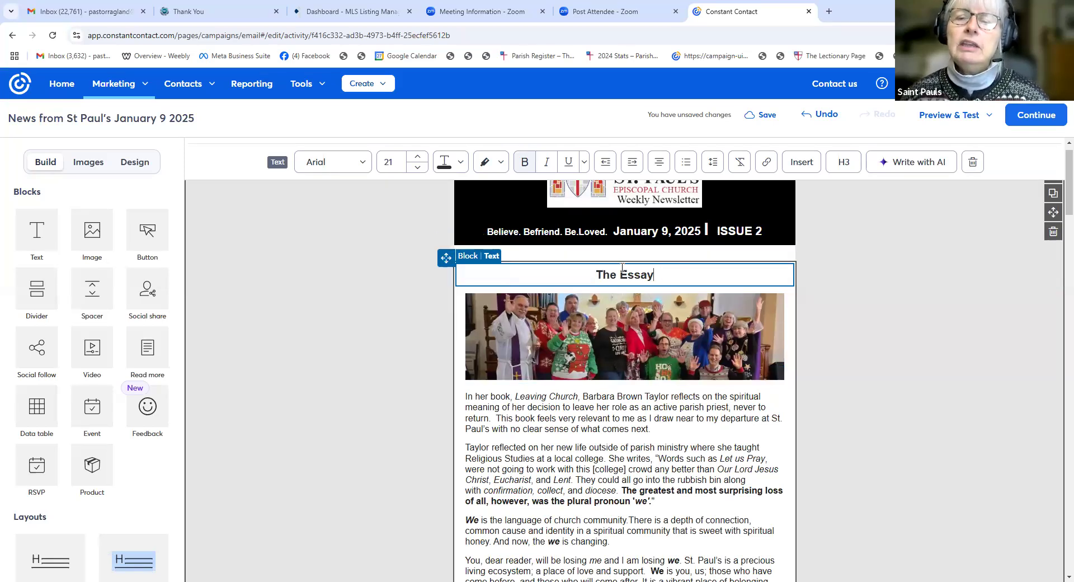
Change the opening article's heading to "THE ESSAY" in all capitals, in the Headline 3 style
triple_click(670, 274)
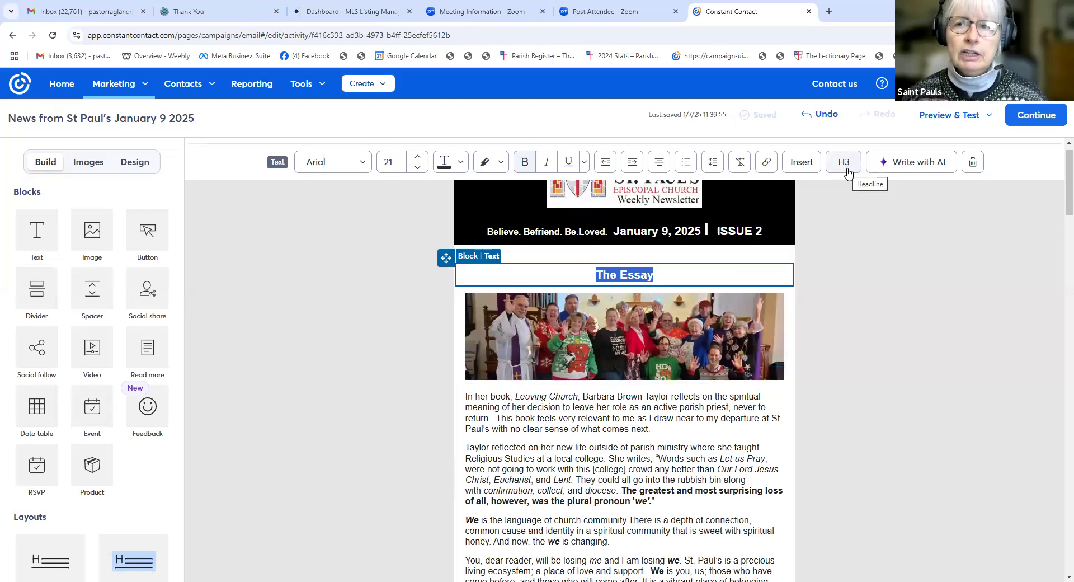
left_click(845, 163)
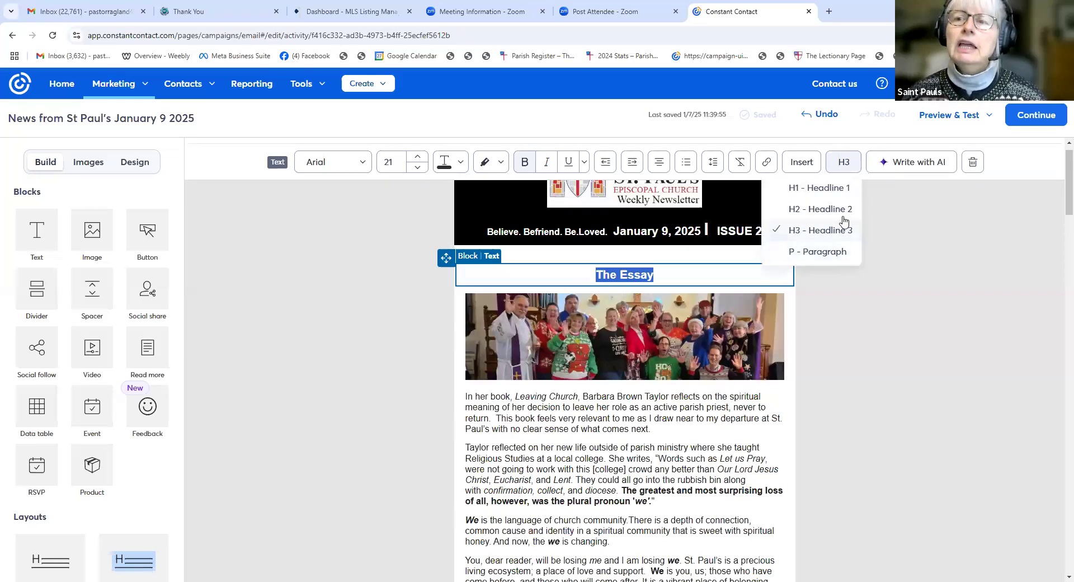
left_click(845, 195)
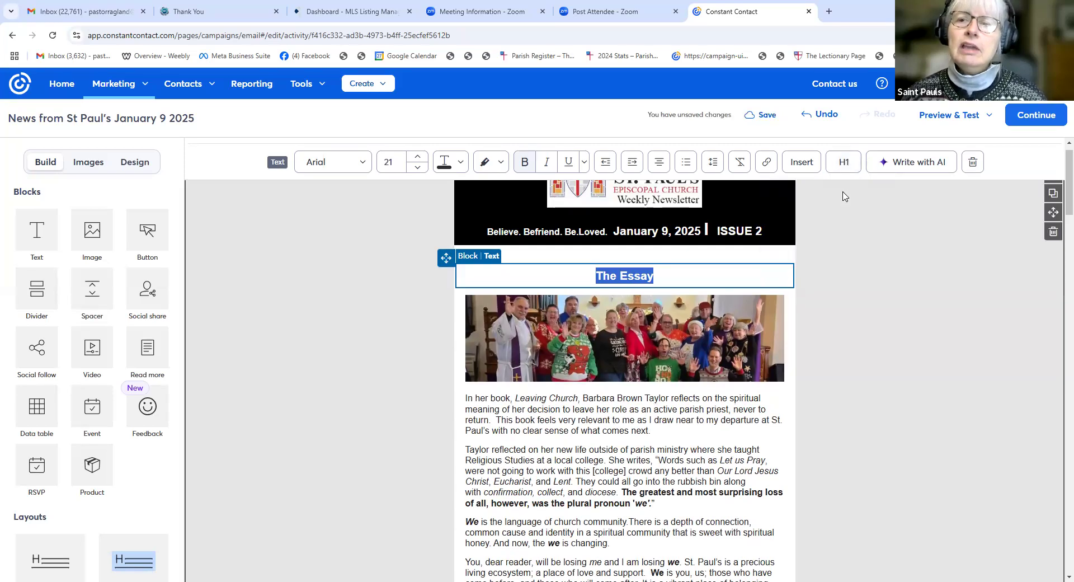
left_click(844, 162)
left_click(835, 234)
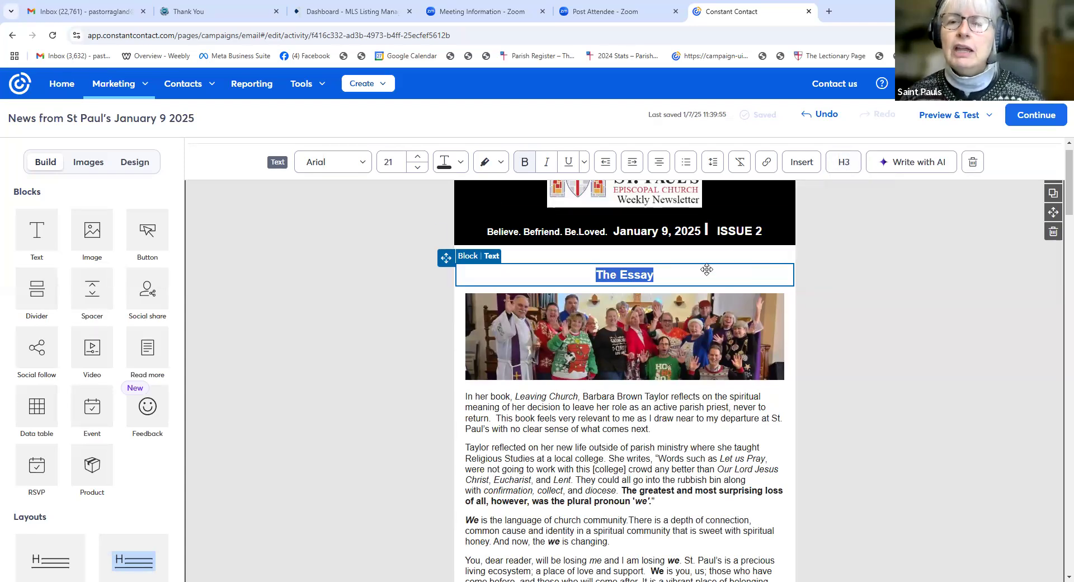
type("THE ESSAY")
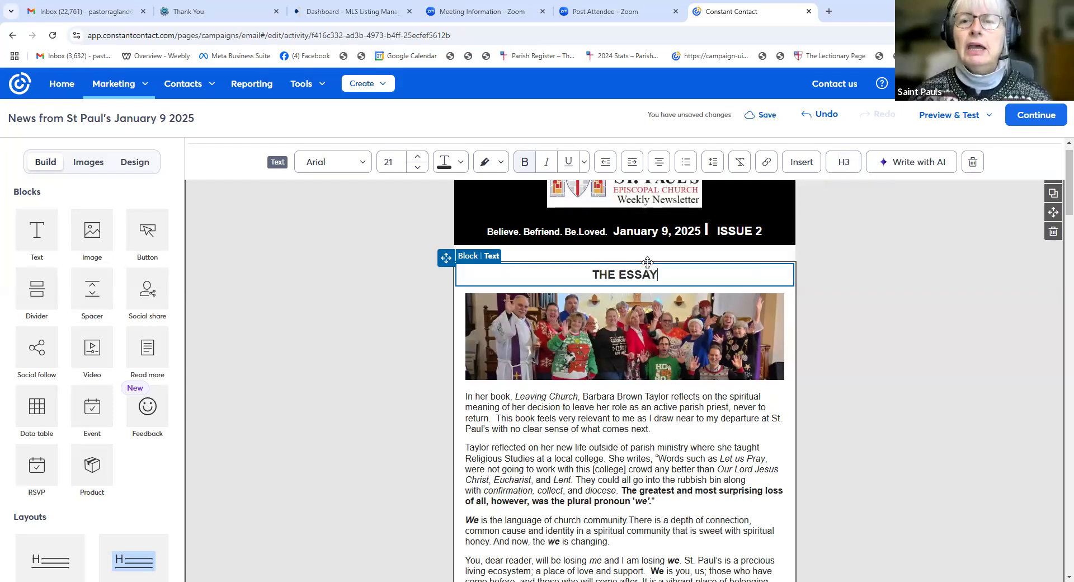
Try the Paragraph style on the "THE ESSAY" heading and restore Headline 3
left_click(846, 167)
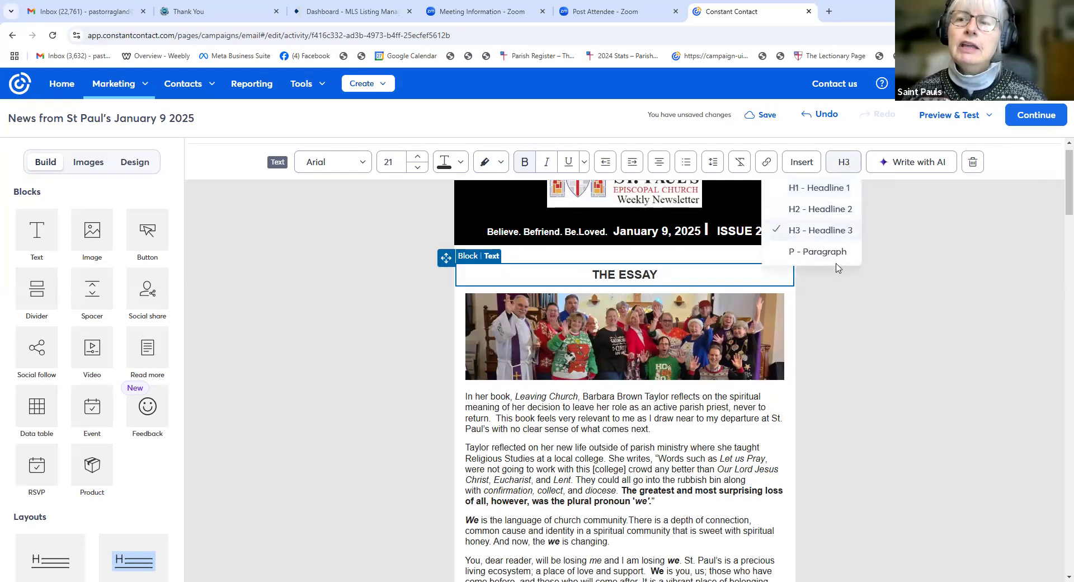
left_click(822, 251)
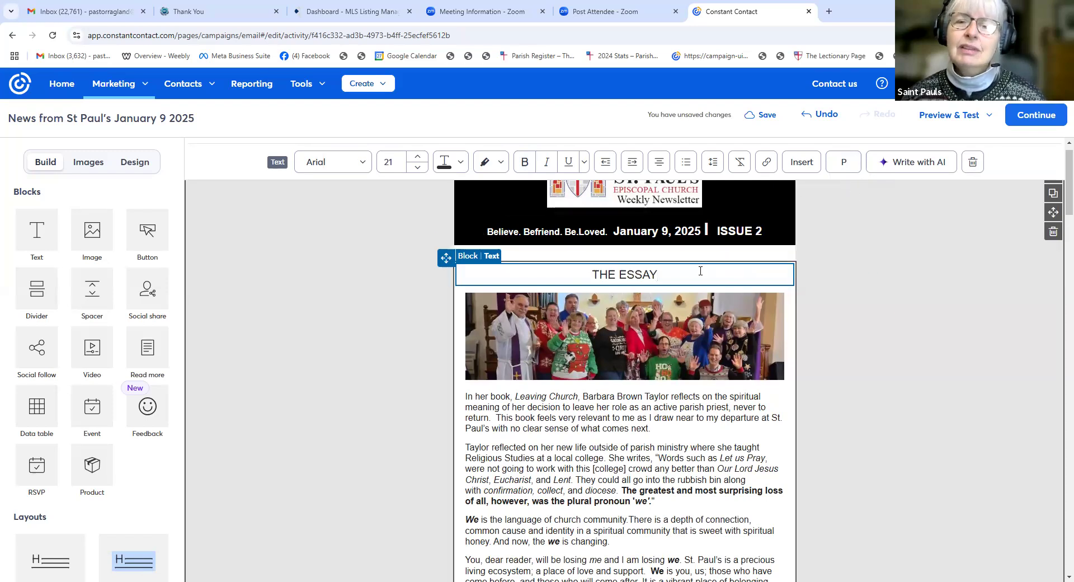
left_click_drag(582, 270, 660, 274)
left_click(845, 163)
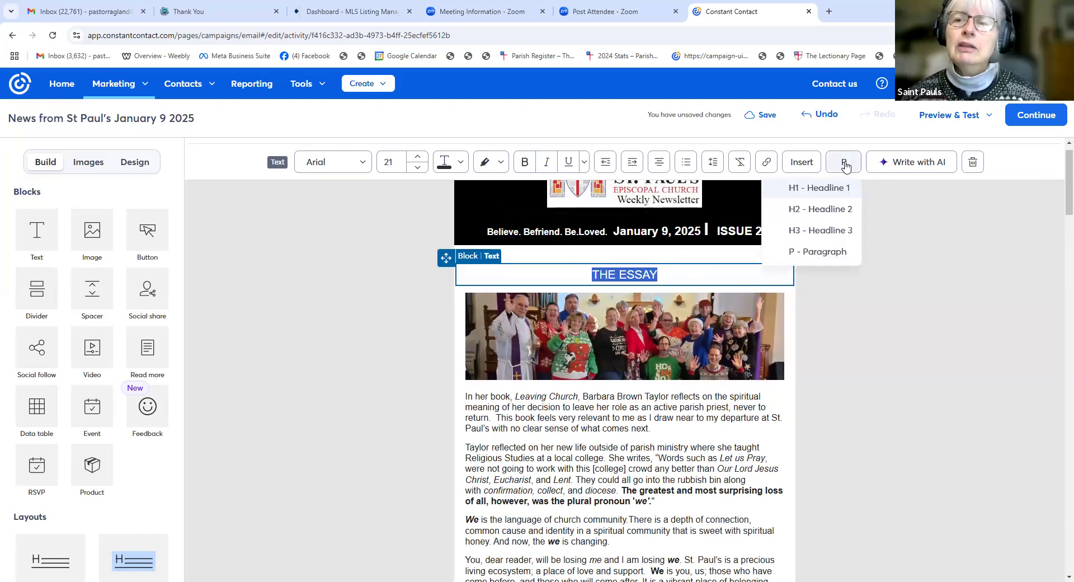
left_click(789, 230)
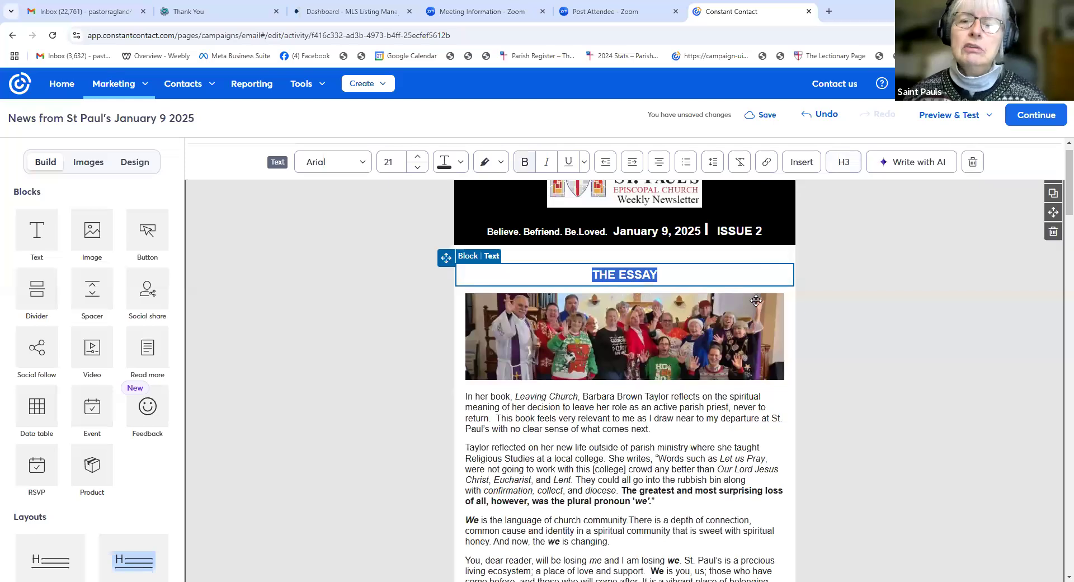
scroll(822, 307, "up", 1)
scroll(846, 305, "down", 3)
scroll(846, 305, "up", 3)
left_click(824, 324)
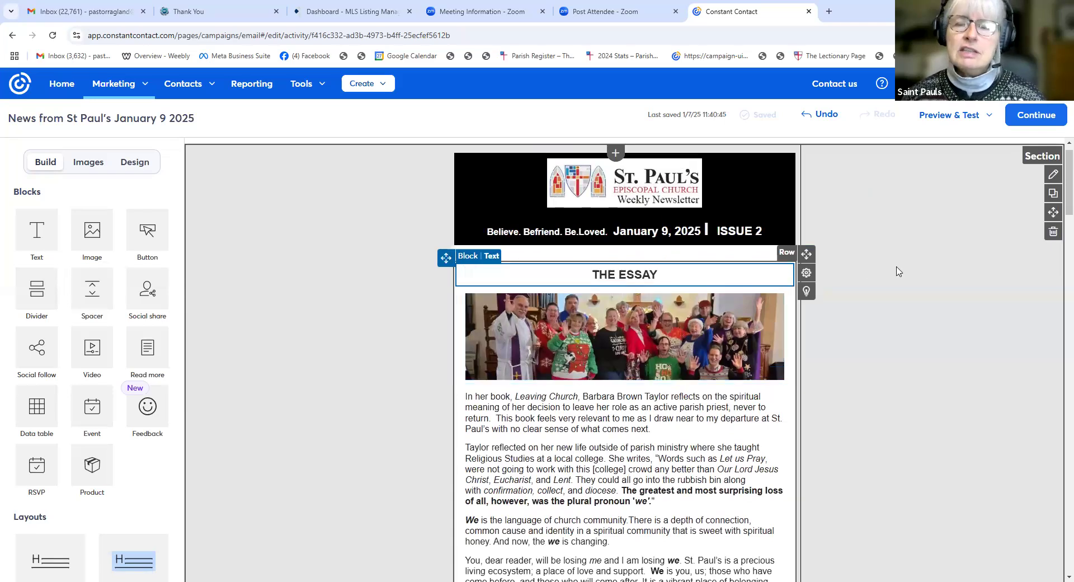
left_click(658, 276)
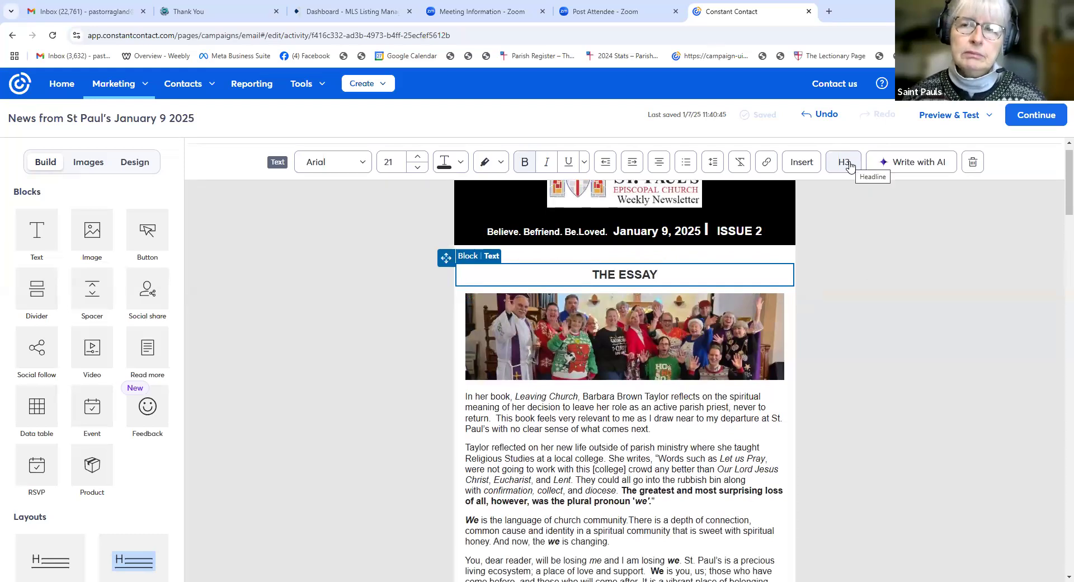
Replace the group photo under the essay heading with "calendar splash.jpg", found by searching the image library for "calendar"
scroll(674, 345, "down", 1)
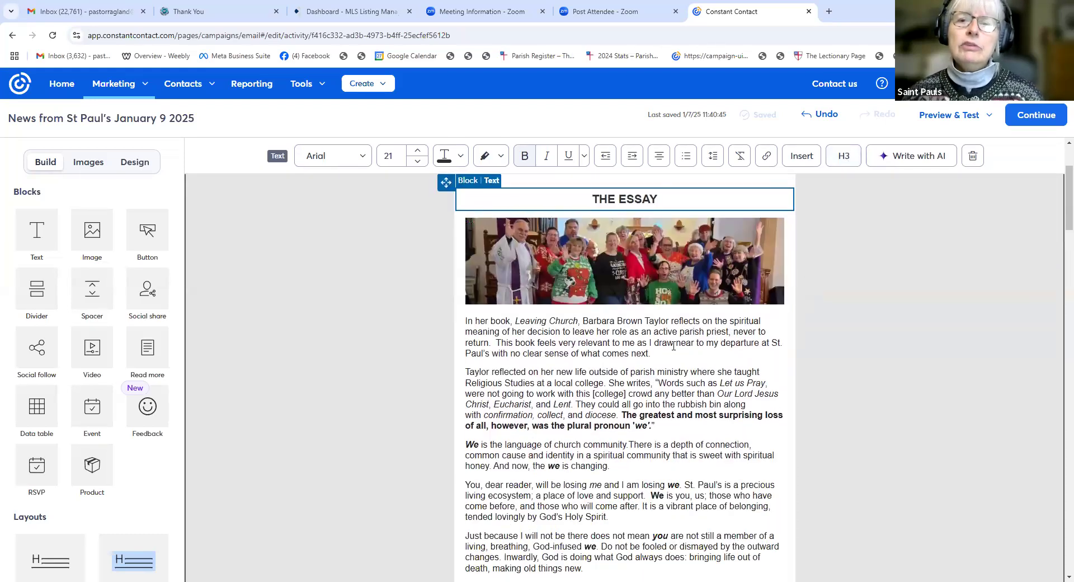
left_click(673, 345)
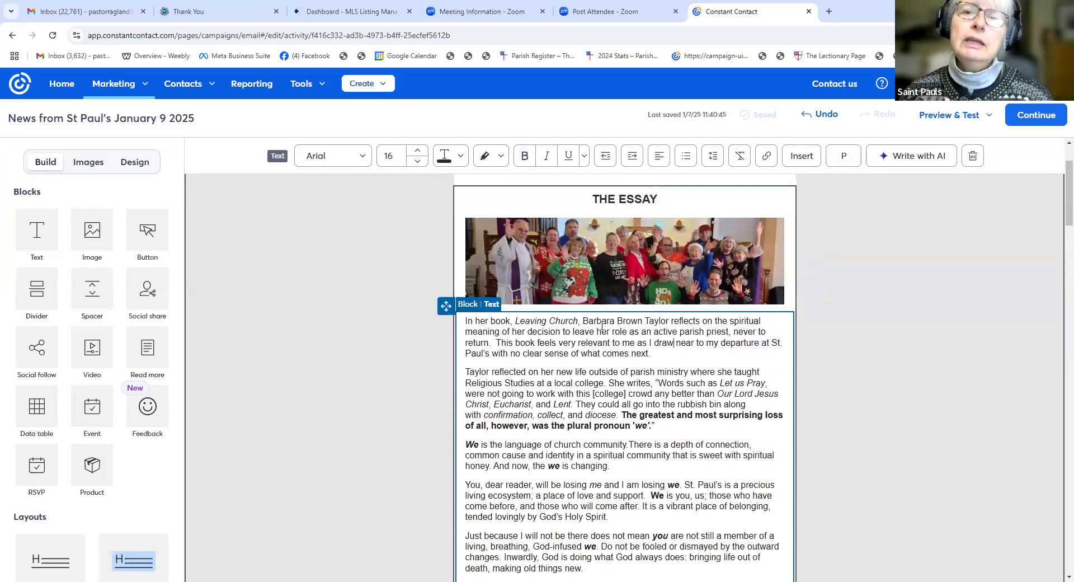
left_click(603, 264)
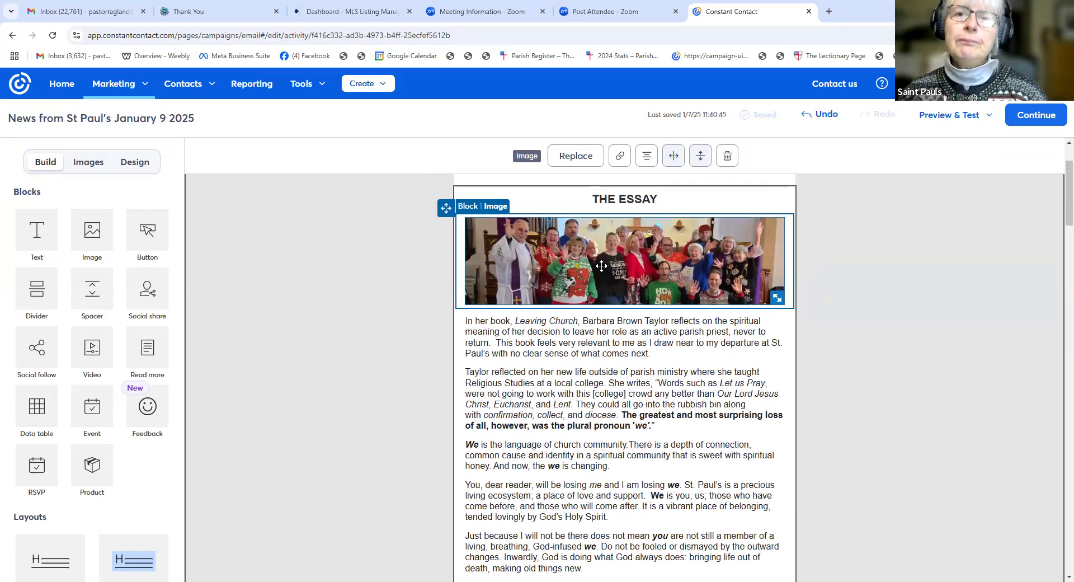
left_click(585, 160)
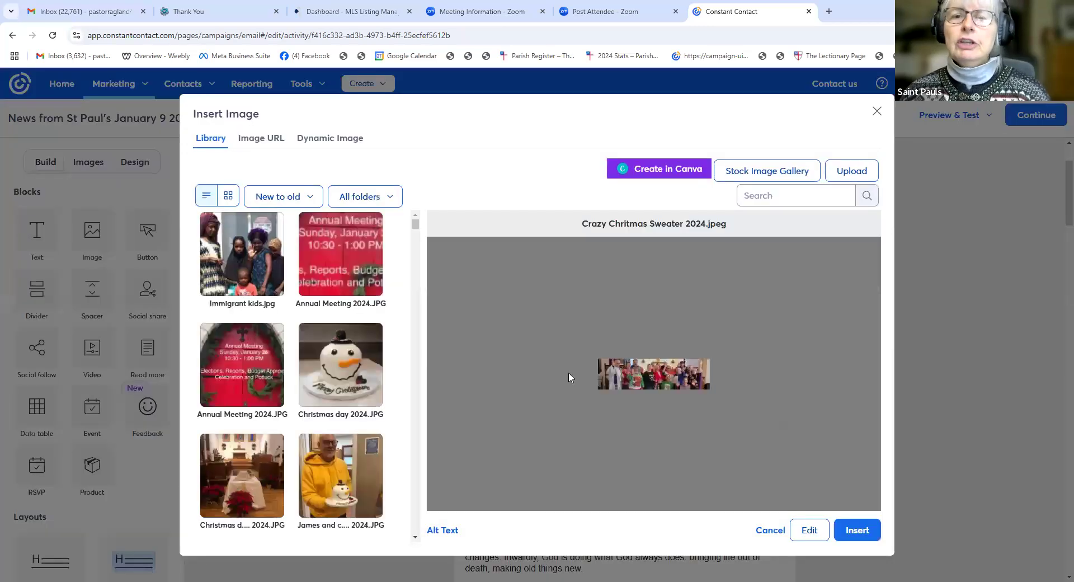
left_click(845, 176)
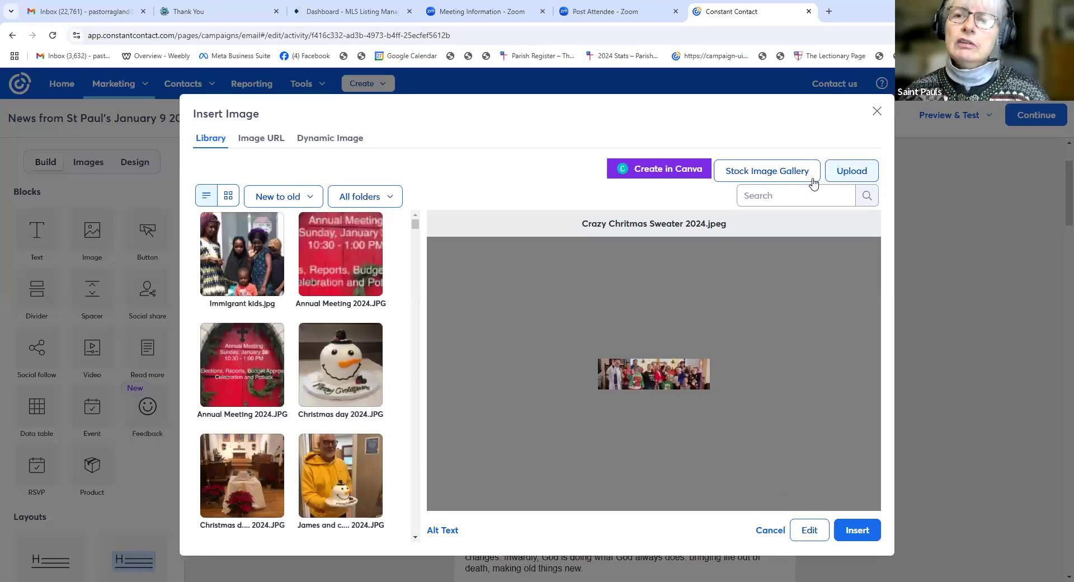
left_click(778, 192)
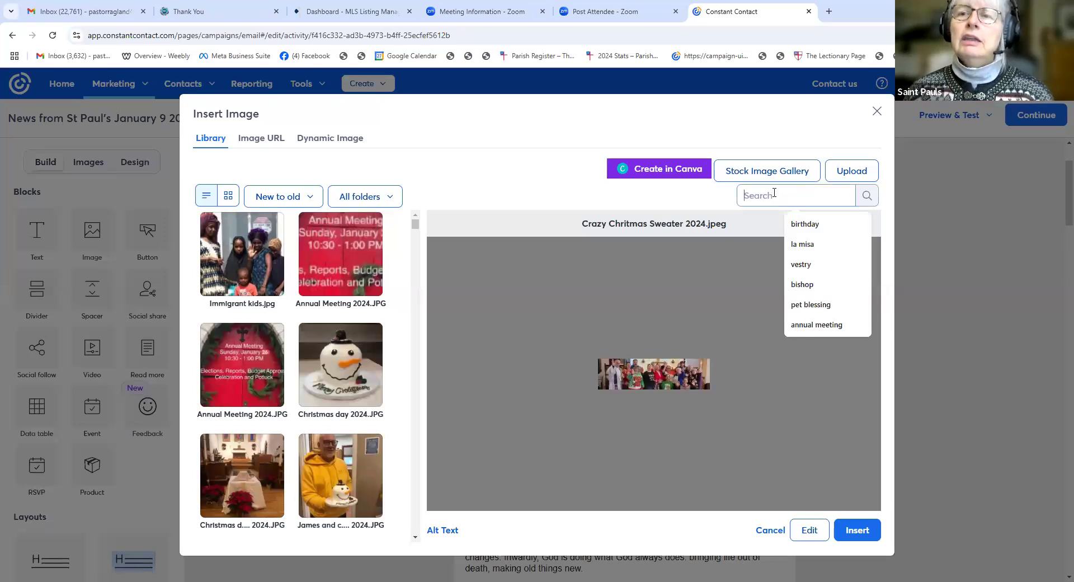
type("calendar")
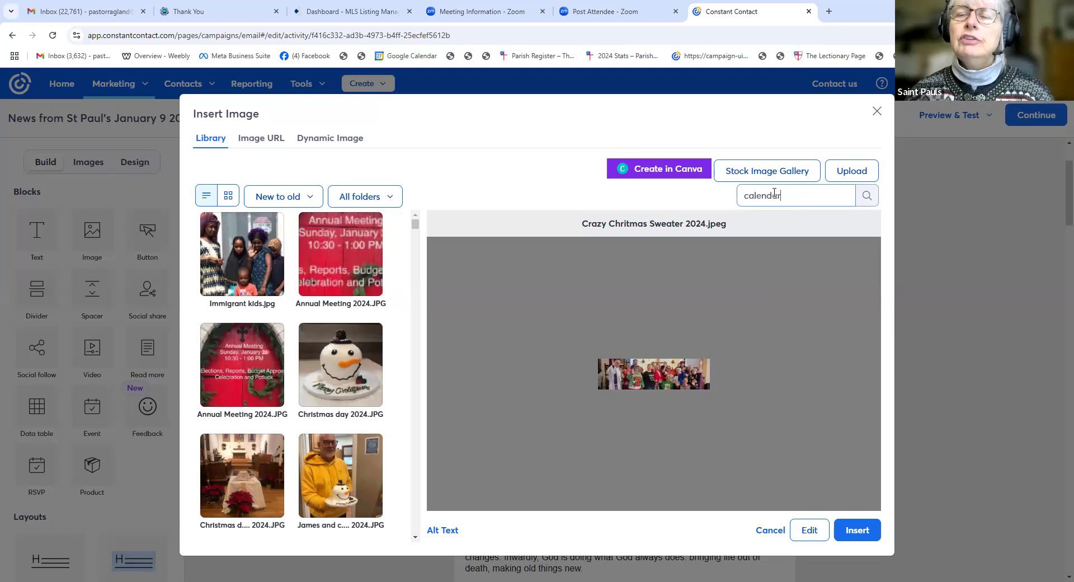
left_click(867, 202)
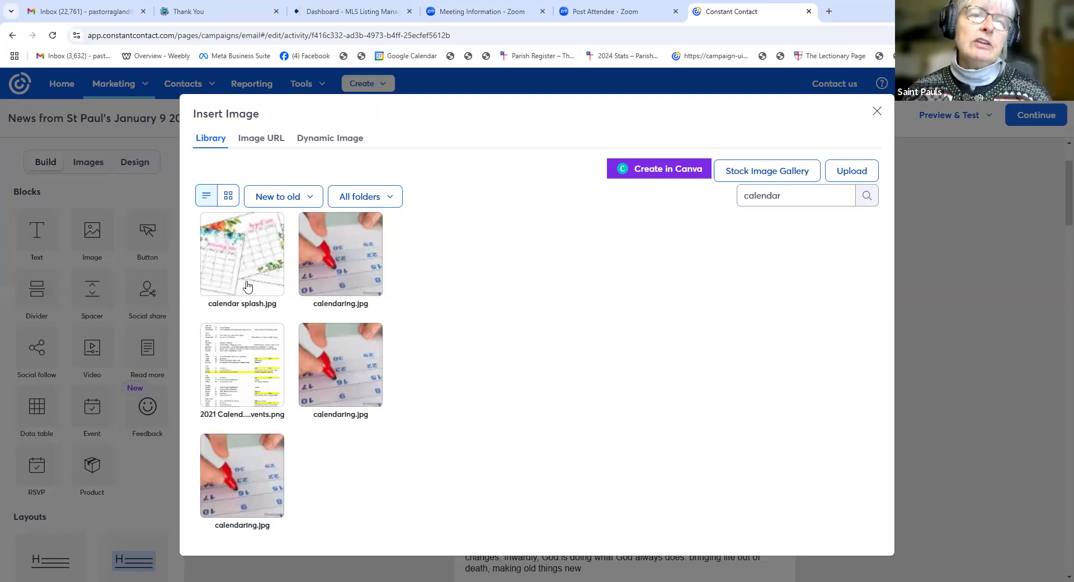
mouse_move(247, 287)
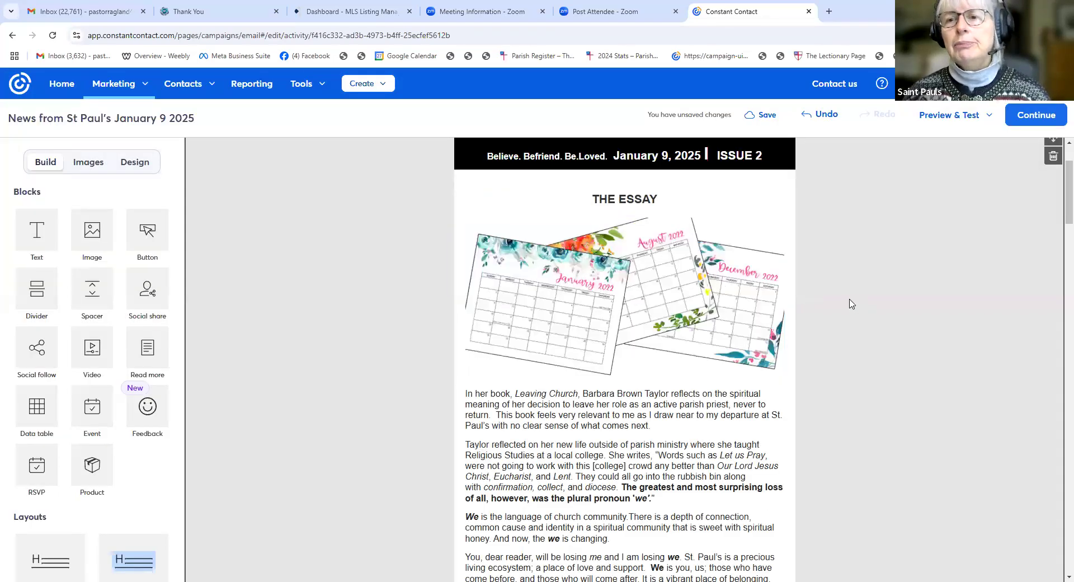
Crop the calendar image to a horizontal strip of about 1100 by 280 pixels, export it and insert it under the essay heading
scroll(849, 303, "down", 2)
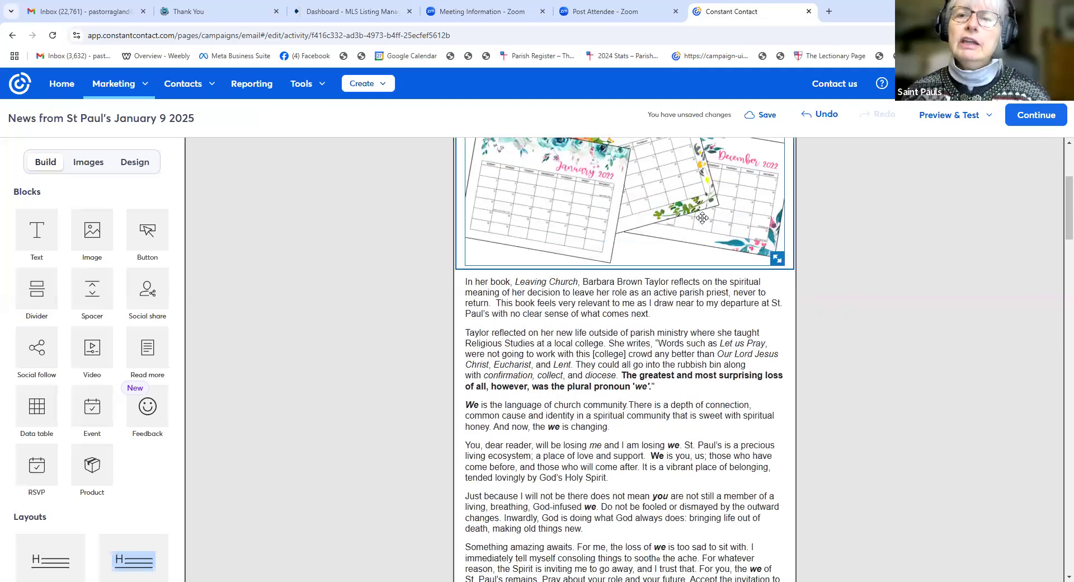
scroll(703, 218, "up", 2)
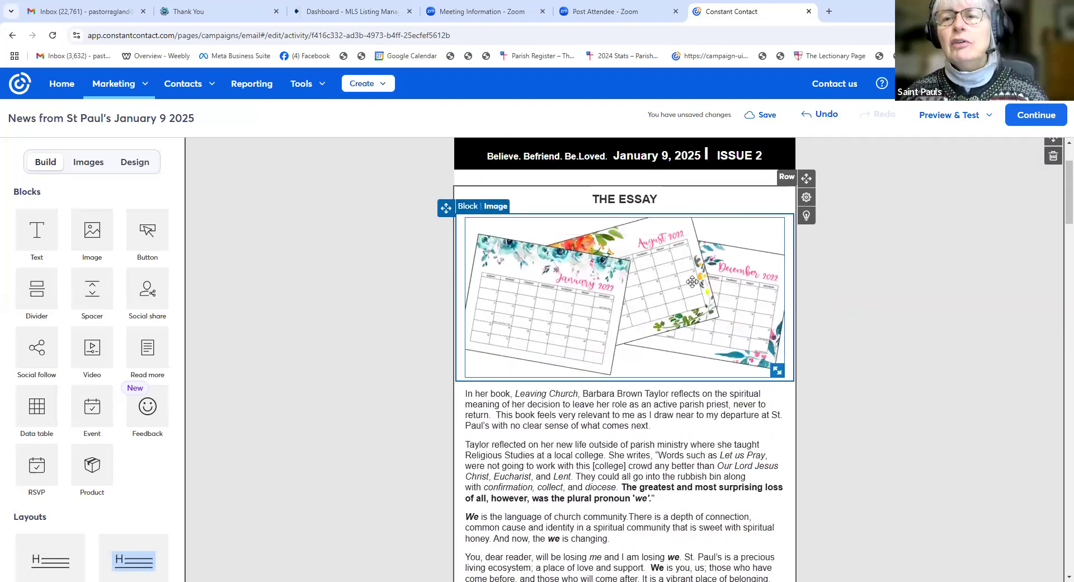
double_click(693, 281)
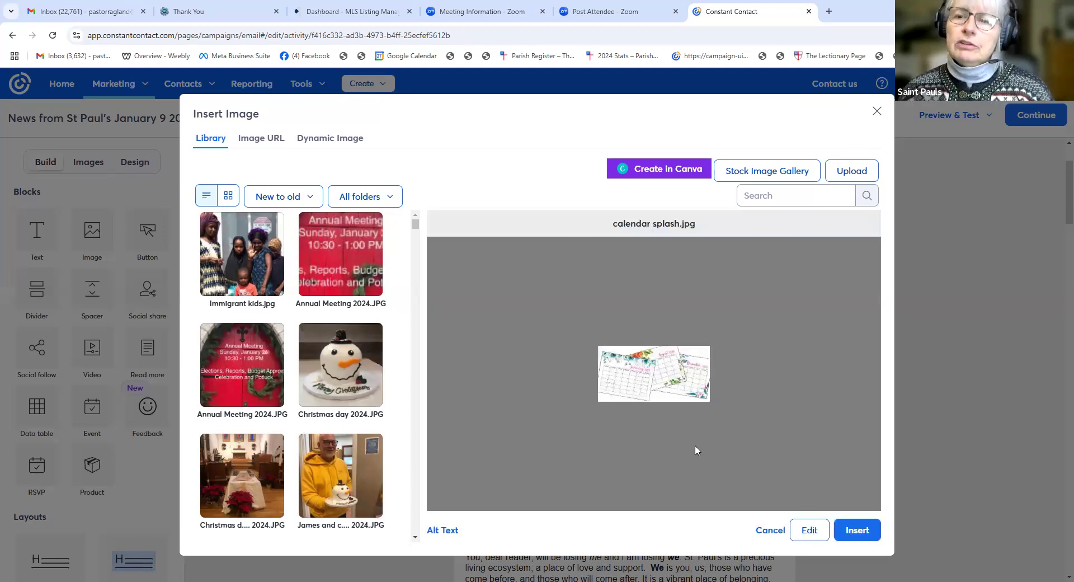
left_click(809, 531)
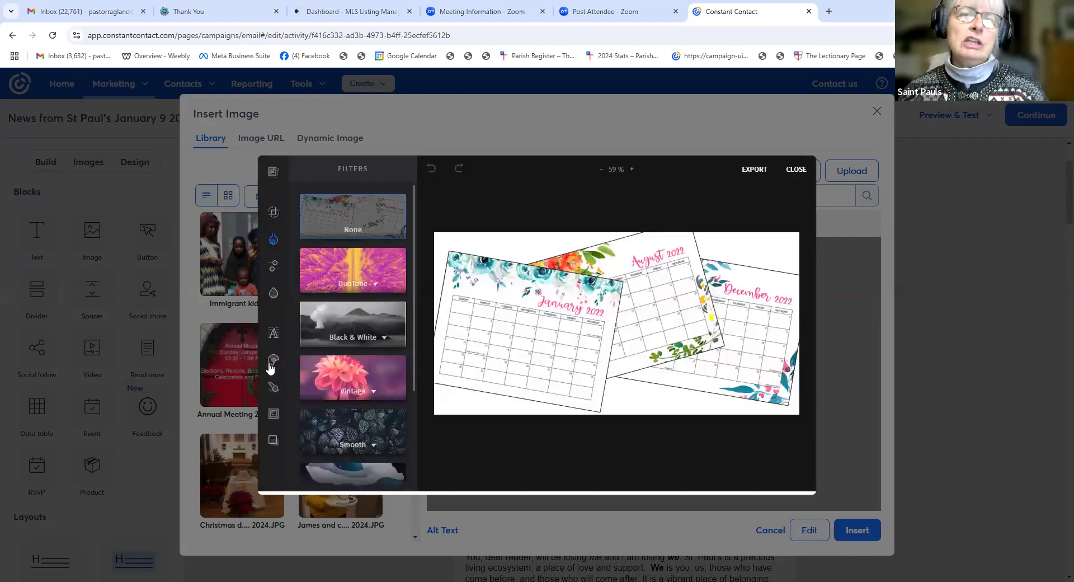
left_click(274, 214)
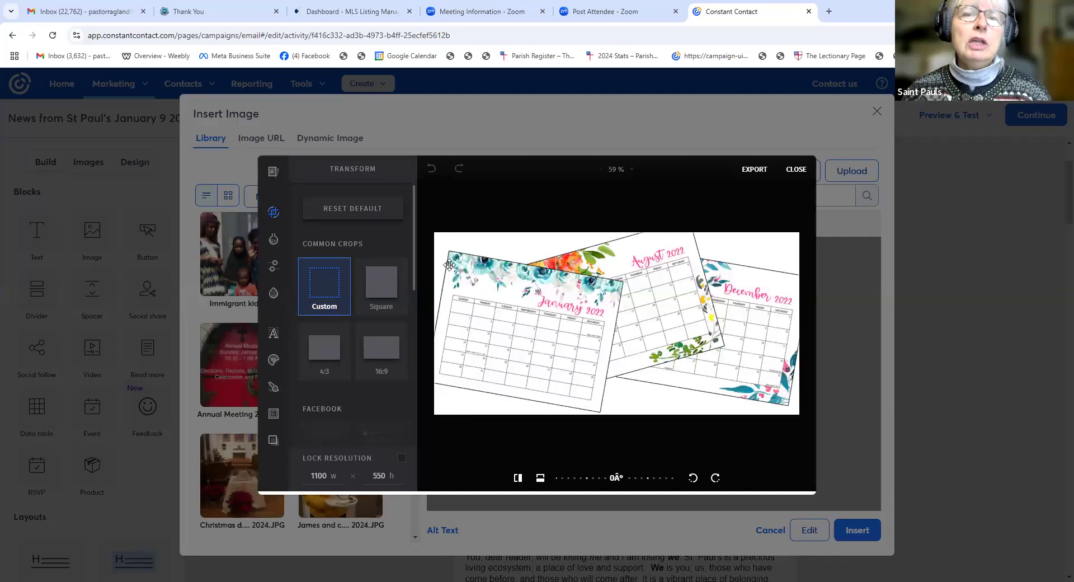
left_click(327, 300)
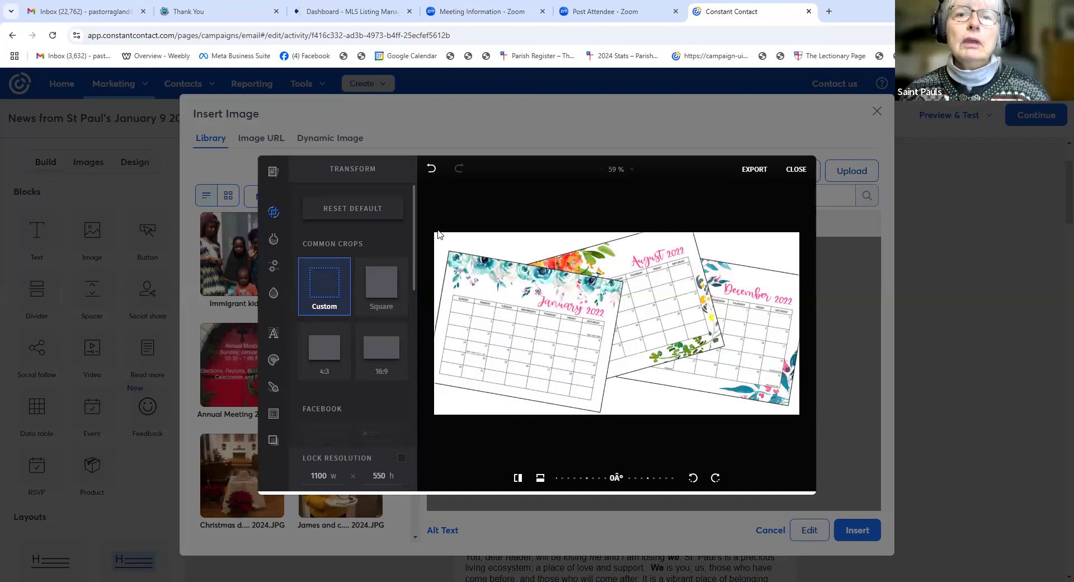
left_click_drag(438, 237, 434, 329)
left_click_drag(551, 376, 556, 303)
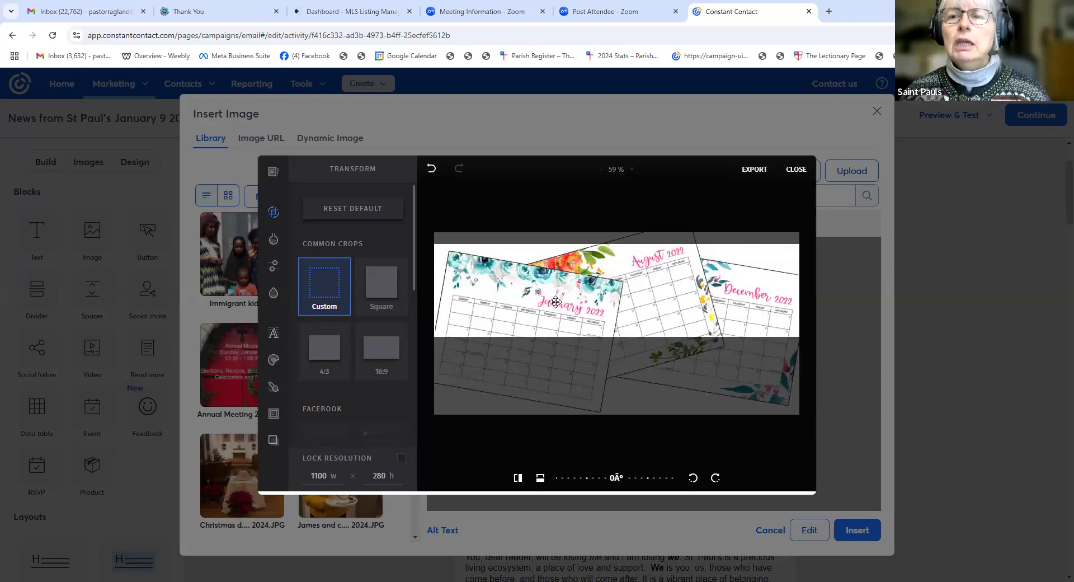
left_click(756, 169)
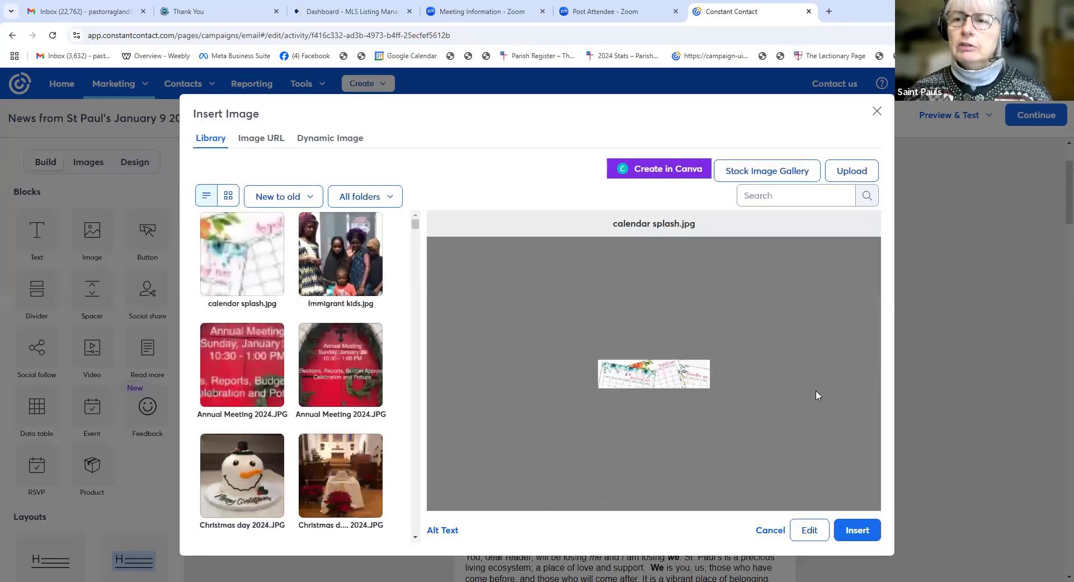
left_click(869, 536)
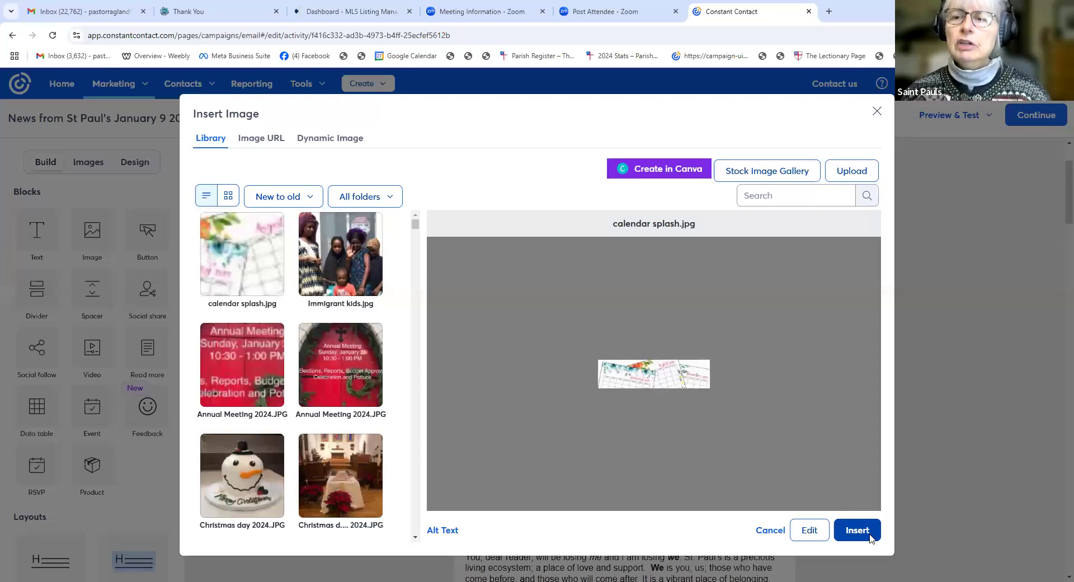
left_click(869, 536)
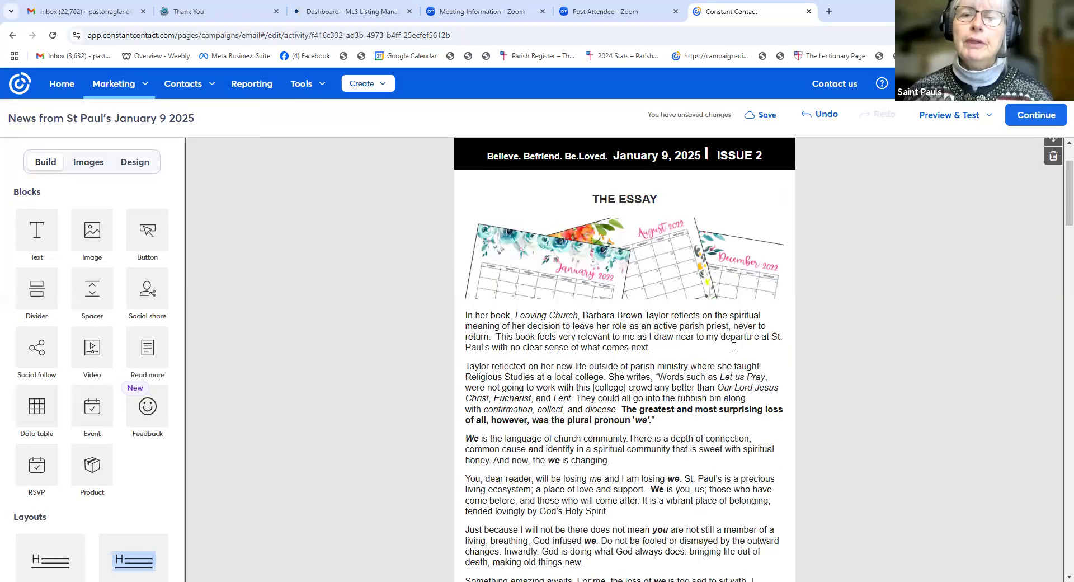
Delete the old essay's text block below the calendar image
left_click(481, 323)
left_click(769, 395)
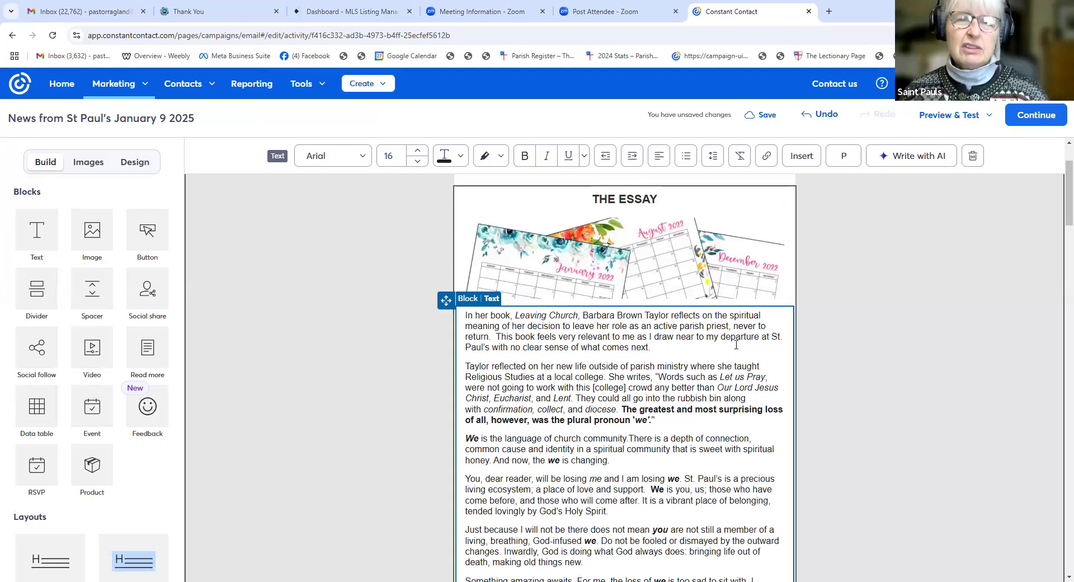
left_click(973, 156)
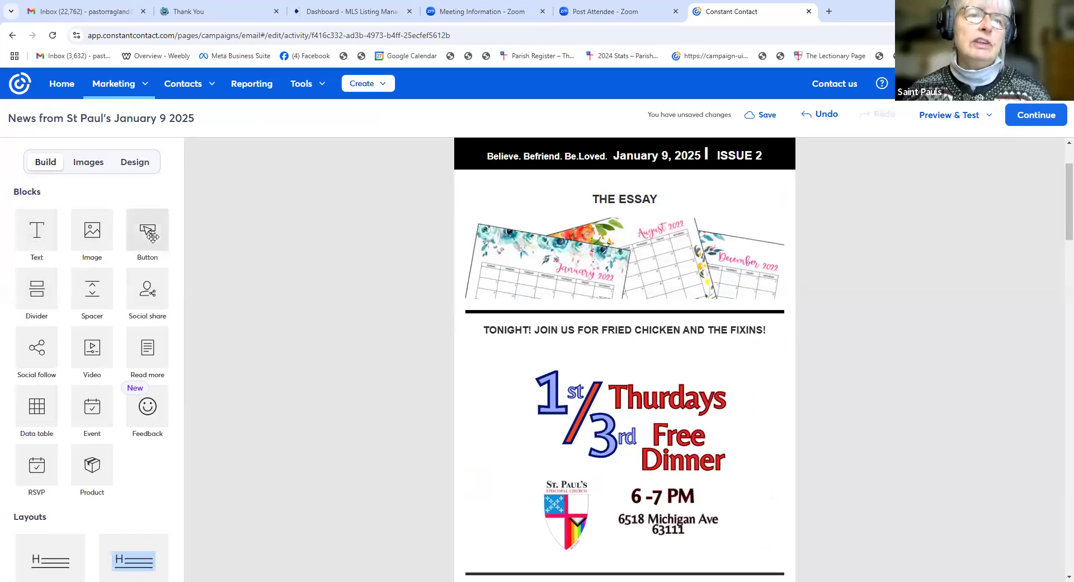
Add an empty image block above the divider below the calendar picture, with a new text block directly above it
left_click_drag(86, 242, 535, 280)
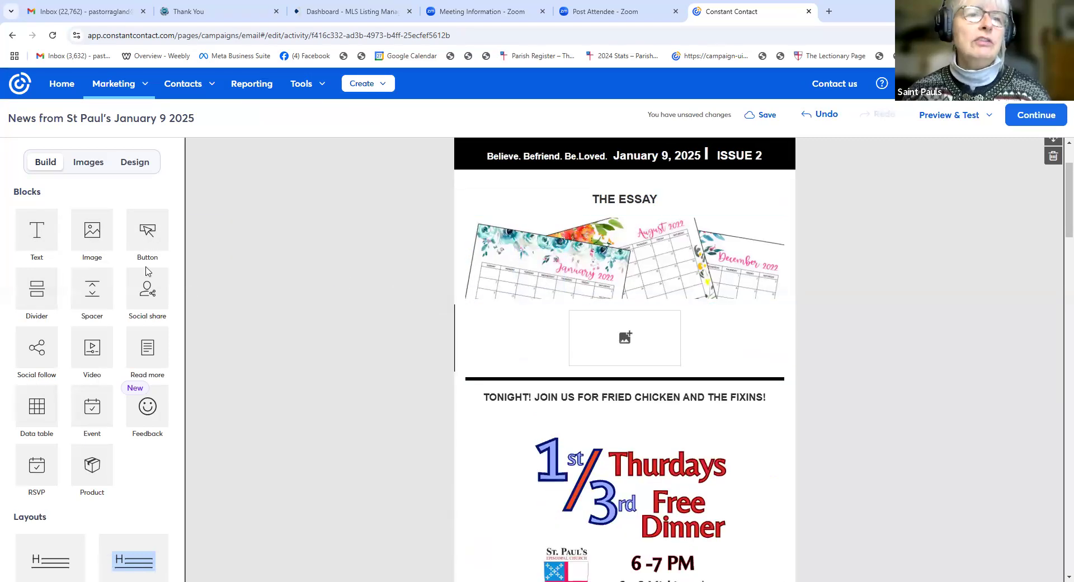
left_click_drag(34, 241, 512, 295)
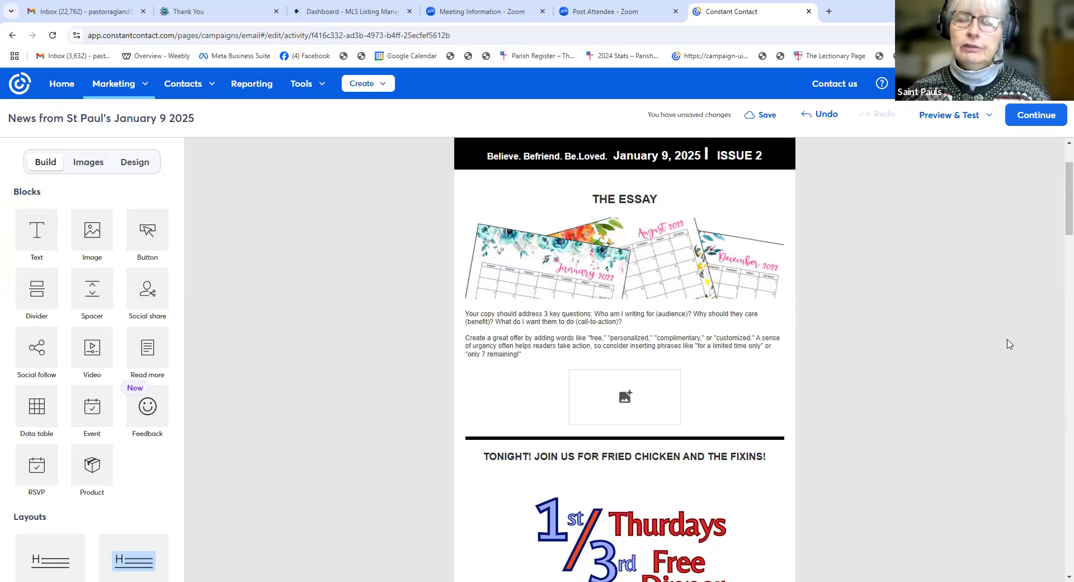
scroll(972, 310, "down", 2)
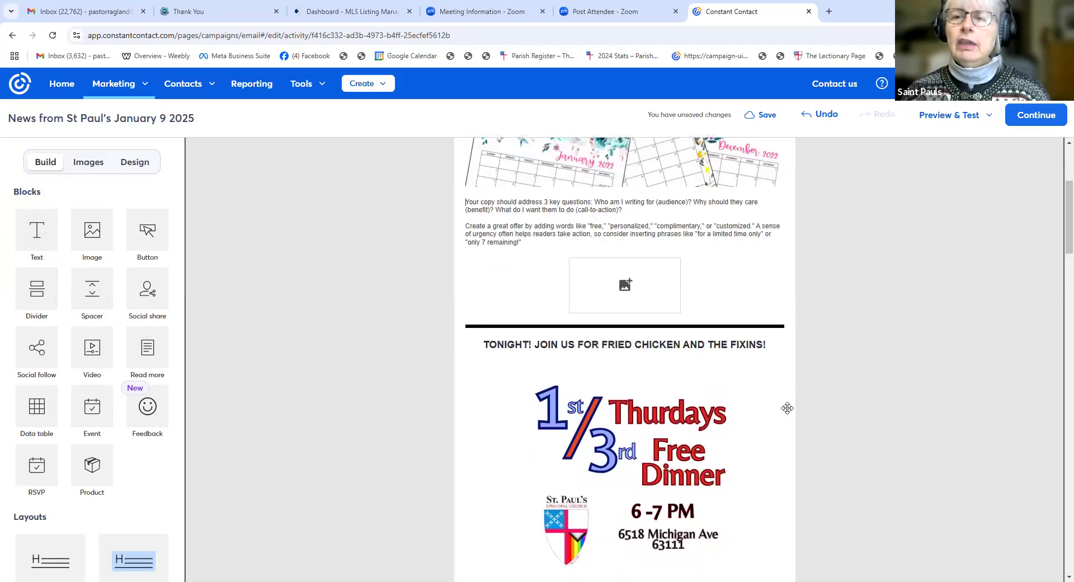
Replace the 1st/3rd Thursdays free dinner picture under the fried chicken heading with an empty image block
left_click(682, 452)
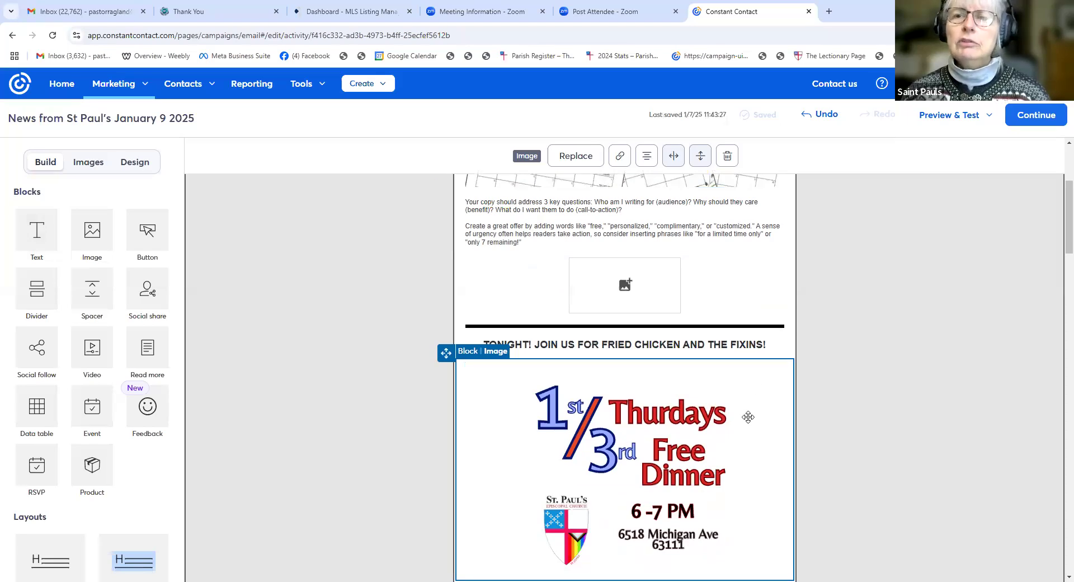
left_click(727, 156)
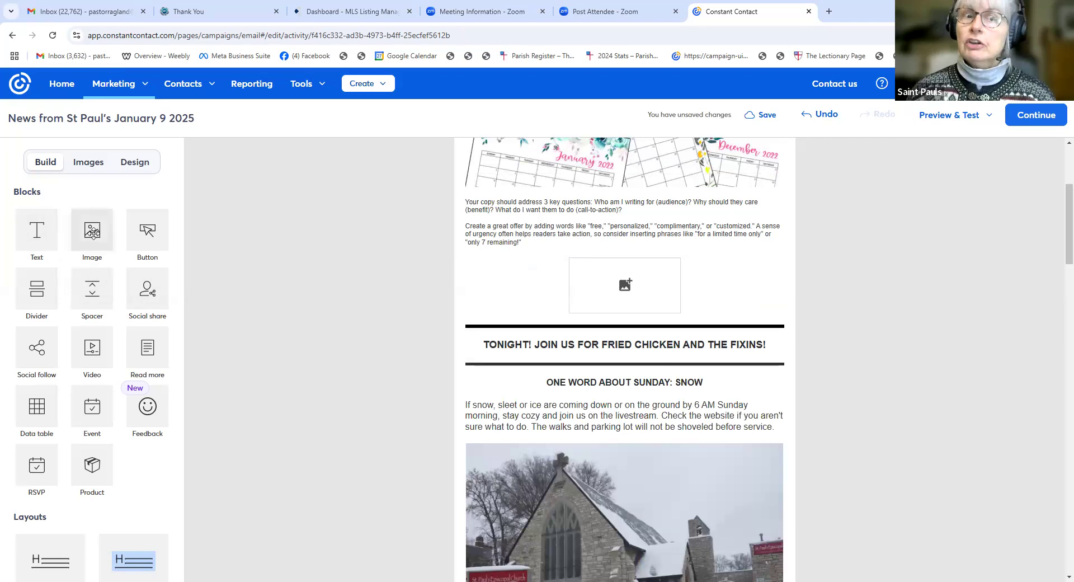
left_click_drag(93, 238, 605, 354)
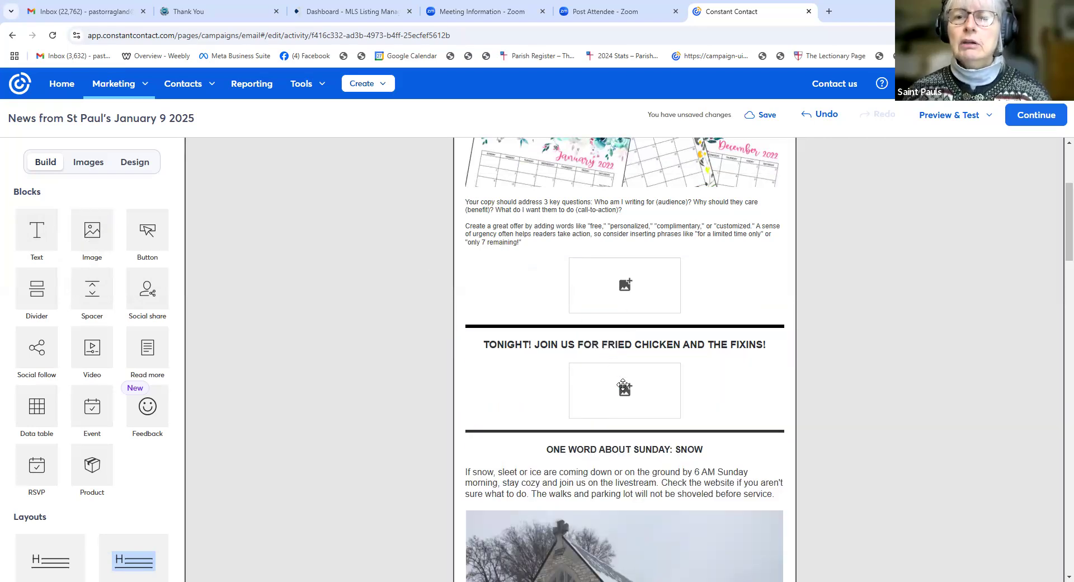
Fill the empty block under the fried chicken heading with "chili and corn bread.jpg", found by searching the image library for "chili"
left_click(589, 159)
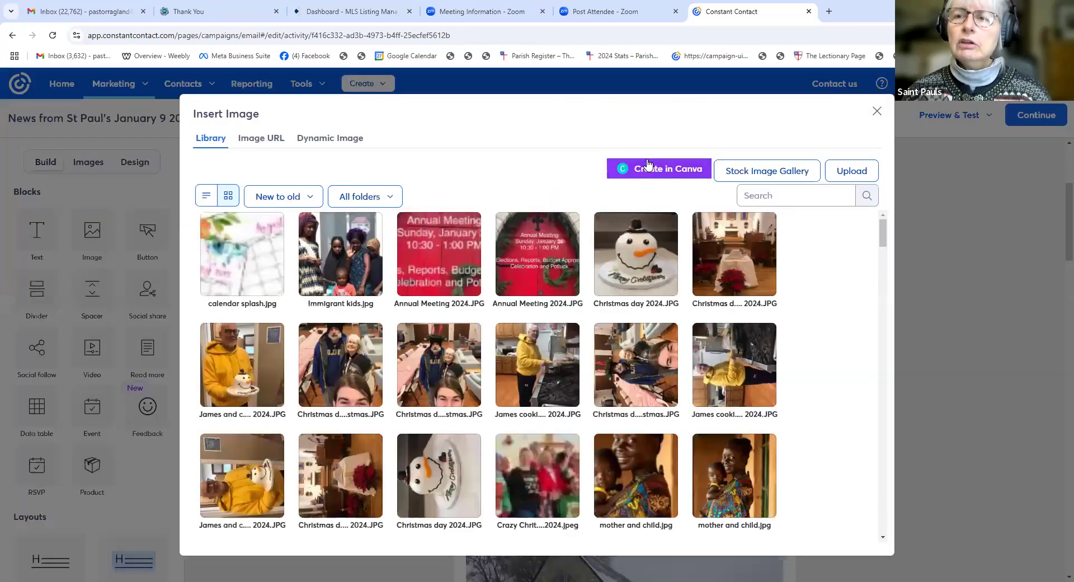
left_click(756, 194)
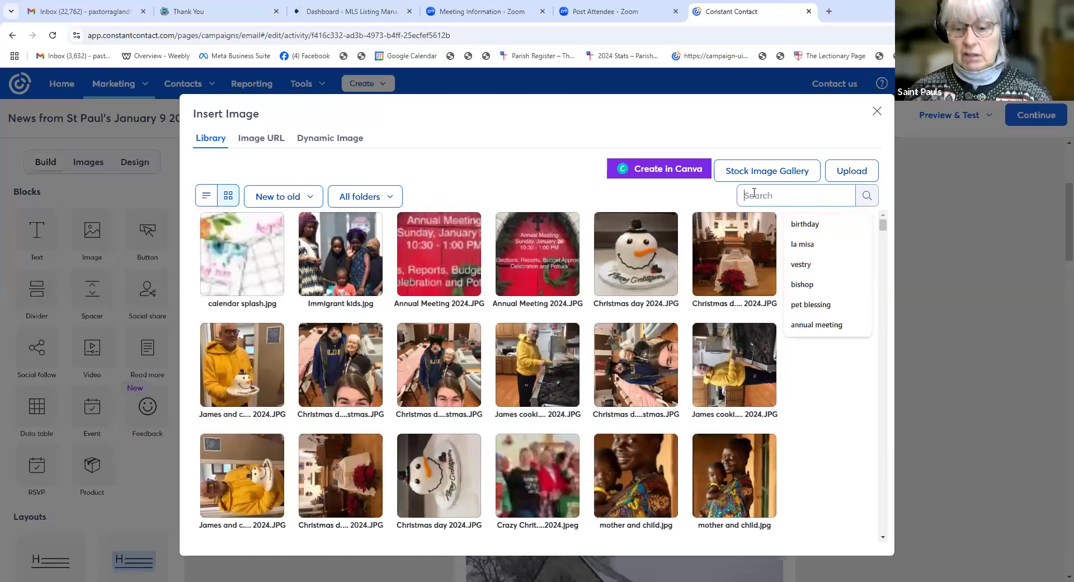
type("chili cook")
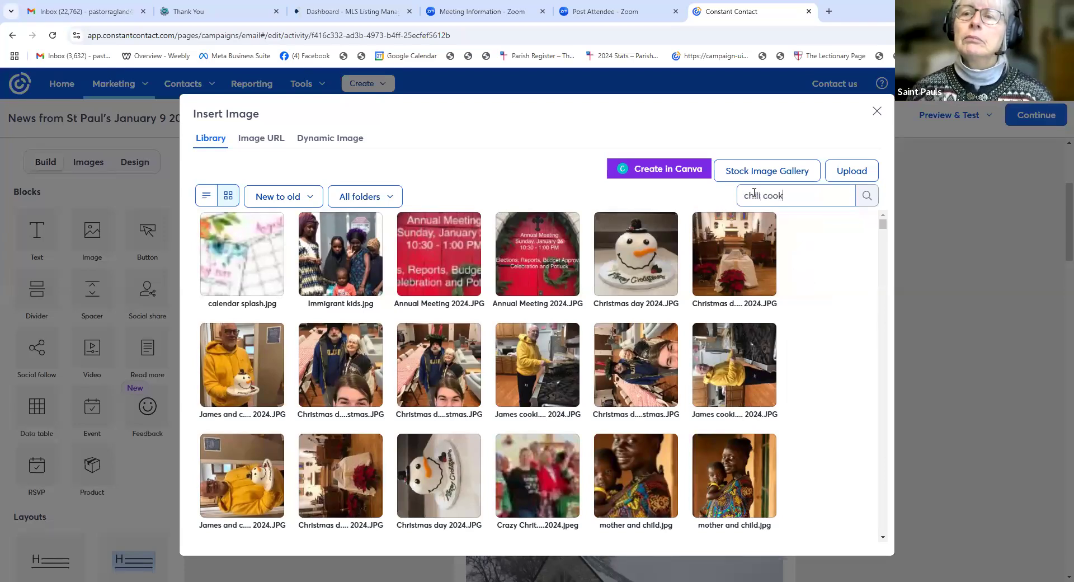
type("off")
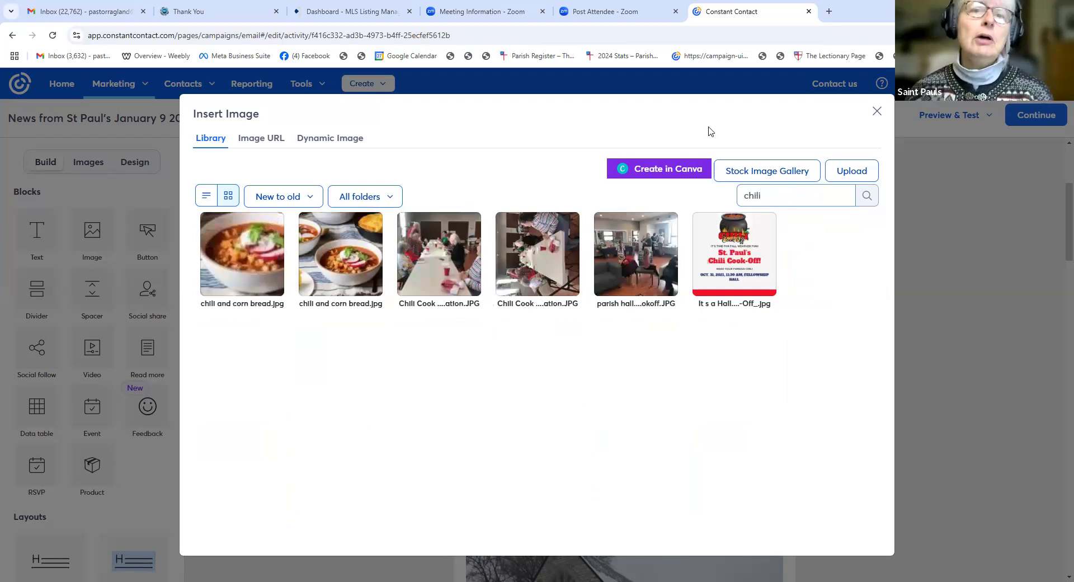
left_click(354, 282)
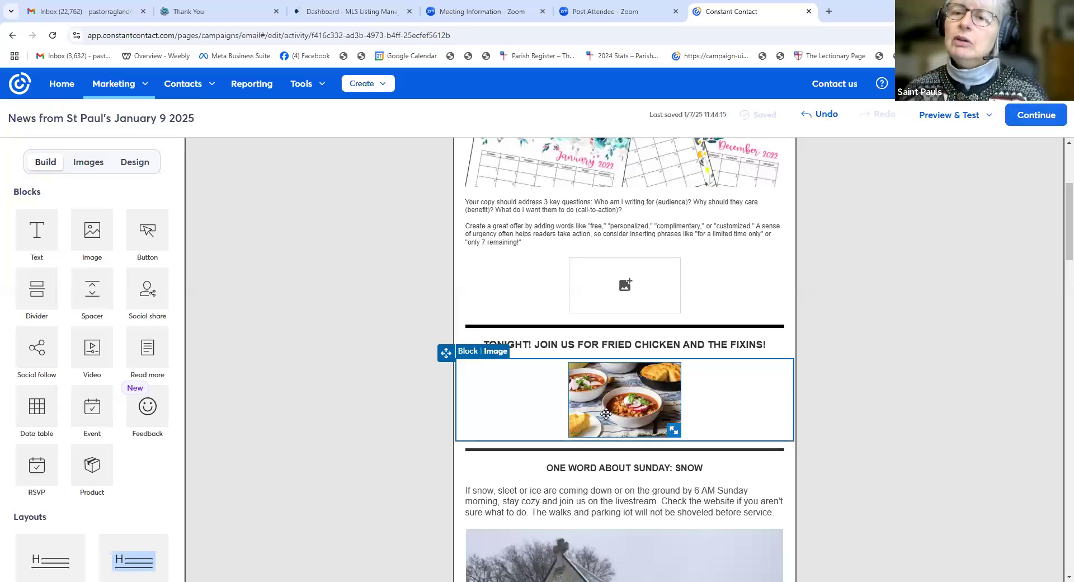
Delete the chili and corn bread picture and add an empty image block in its place
left_click(643, 400)
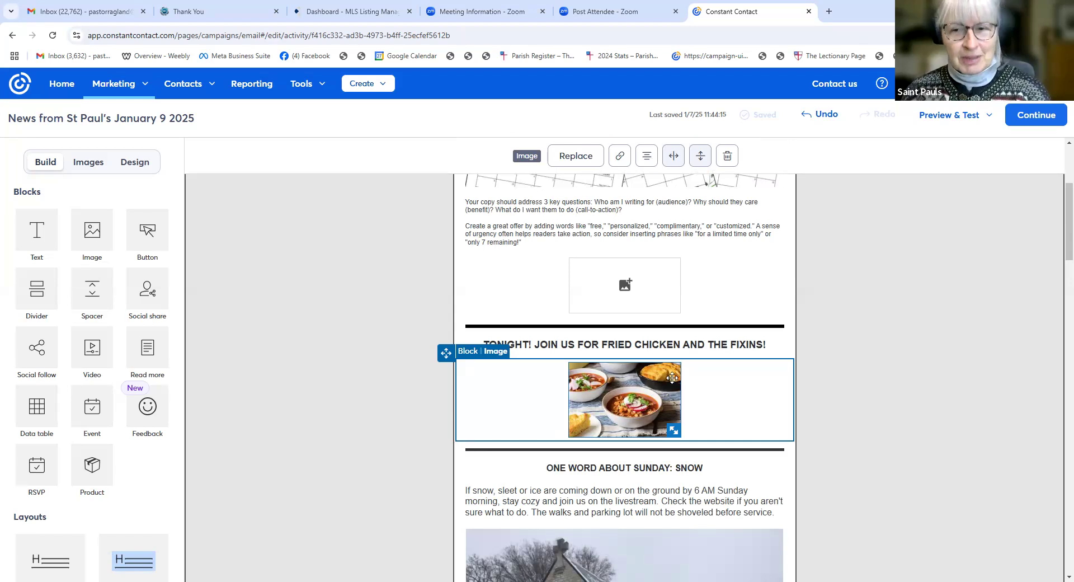
left_click(728, 158)
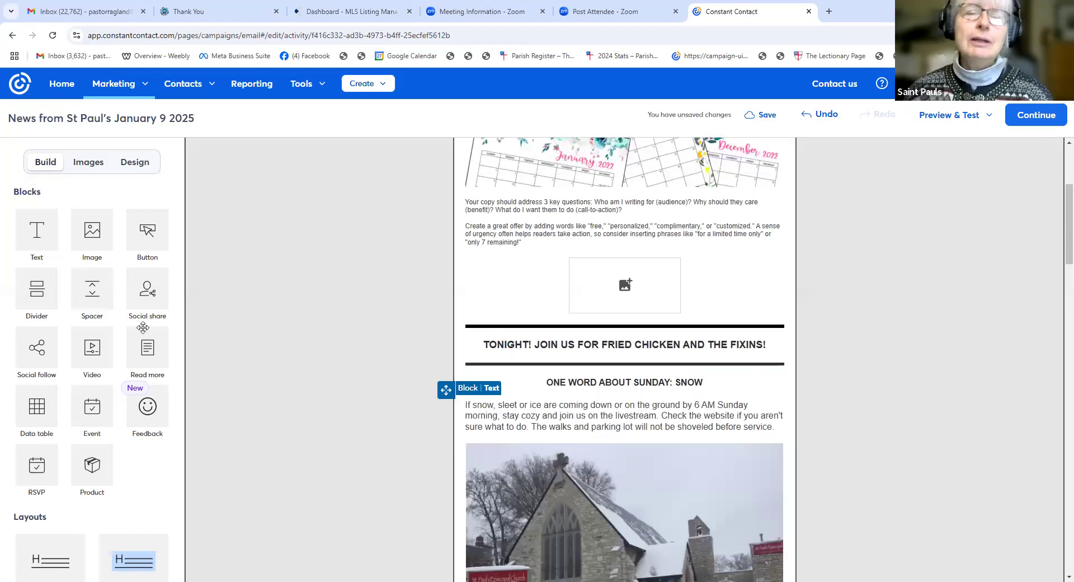
left_click_drag(89, 248, 531, 356)
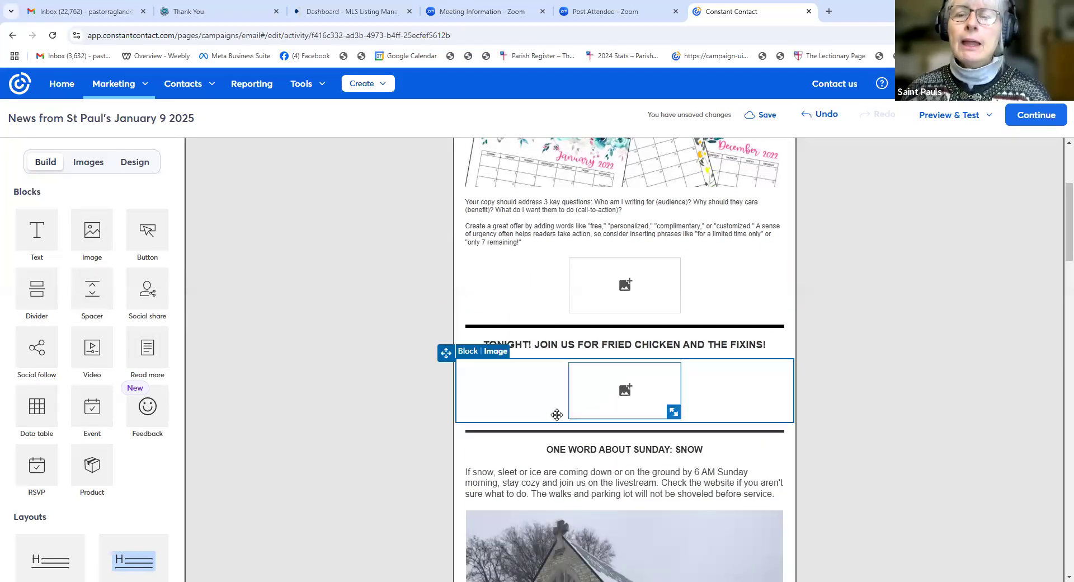
Search the image library for "chili" and open the St. Paul's Chili Cook-Off flyer for editing
left_click(602, 409)
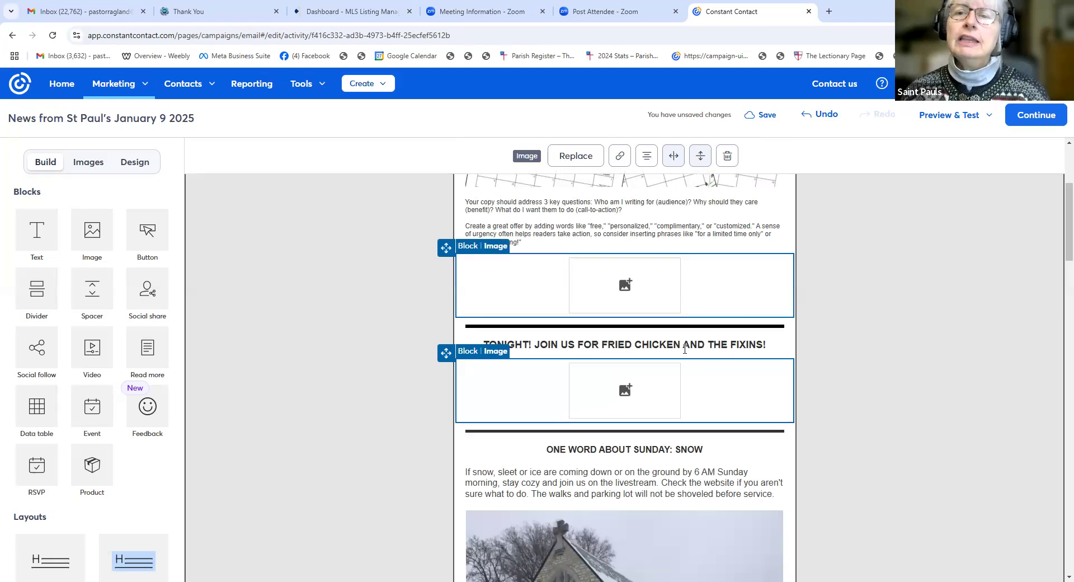
left_click(575, 157)
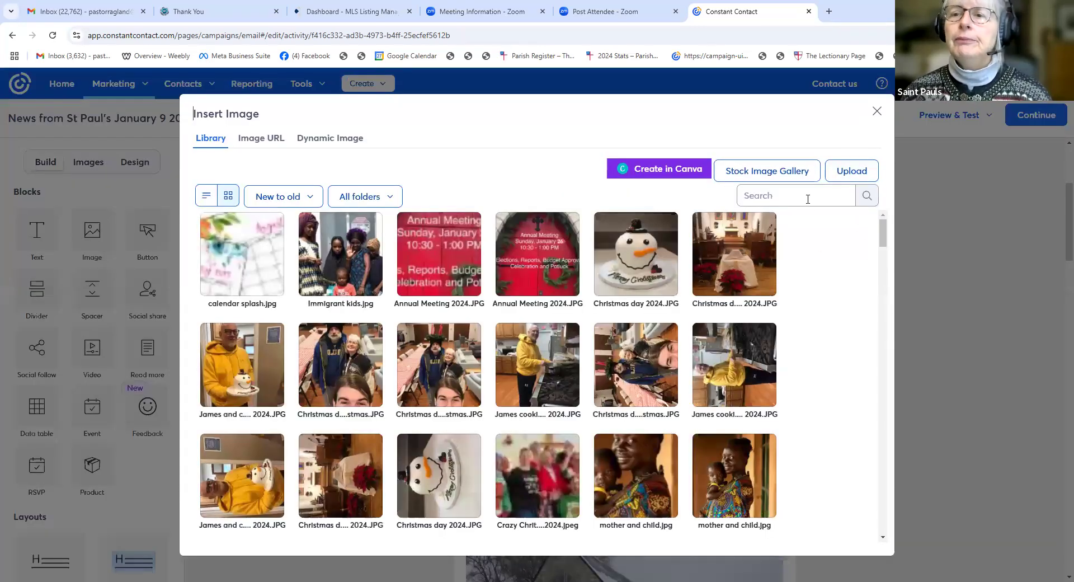
left_click(763, 195)
type("chiu")
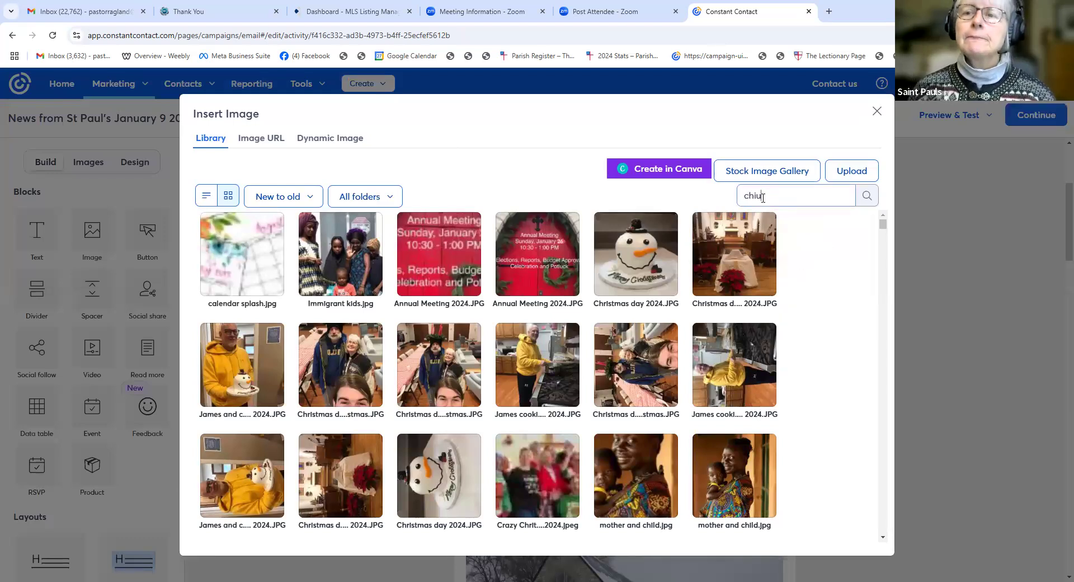
key("BackSpace")
type("l")
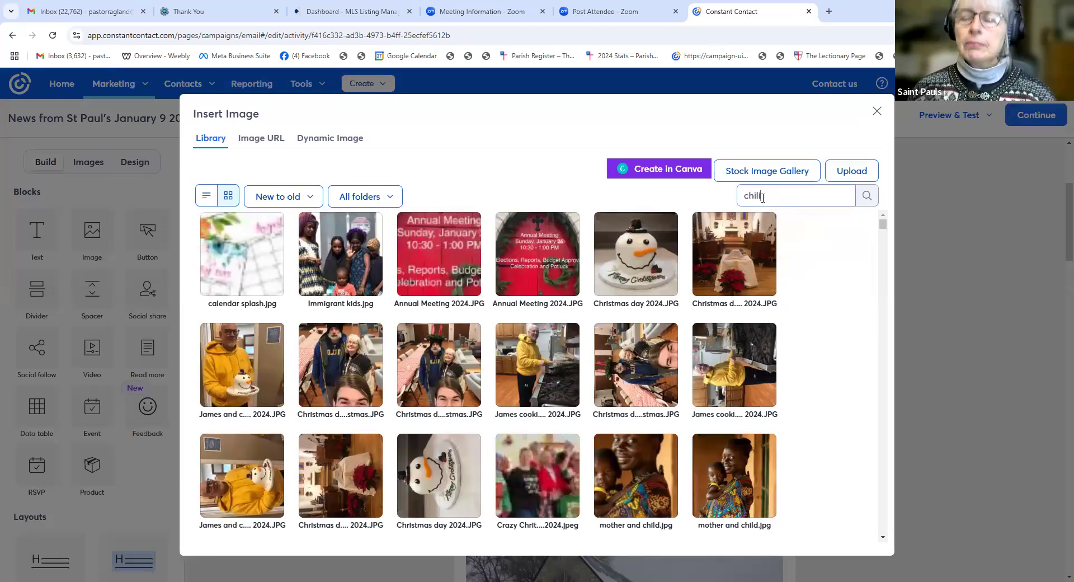
type("i")
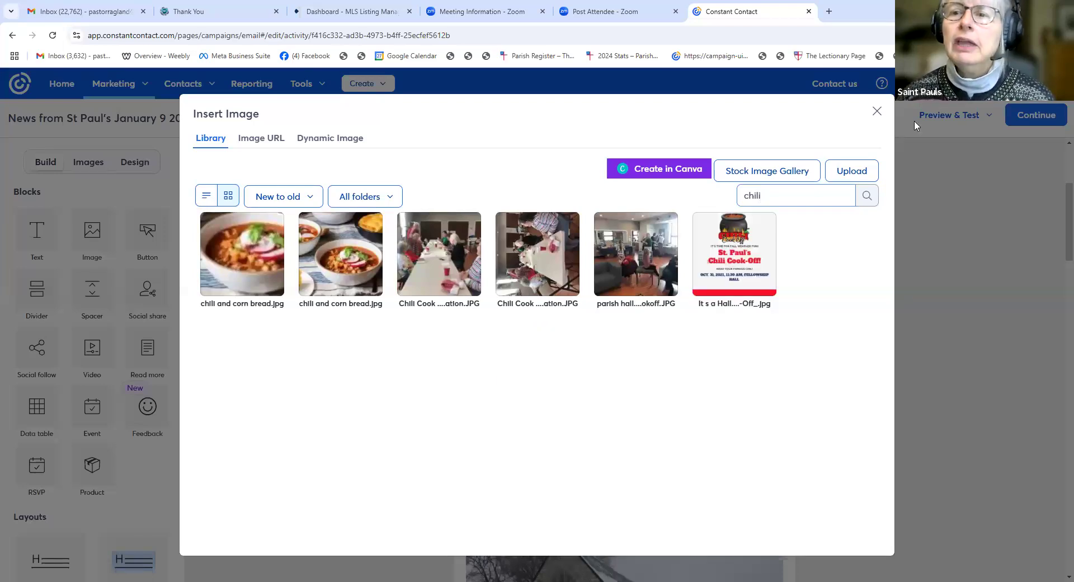
mouse_move(751, 282)
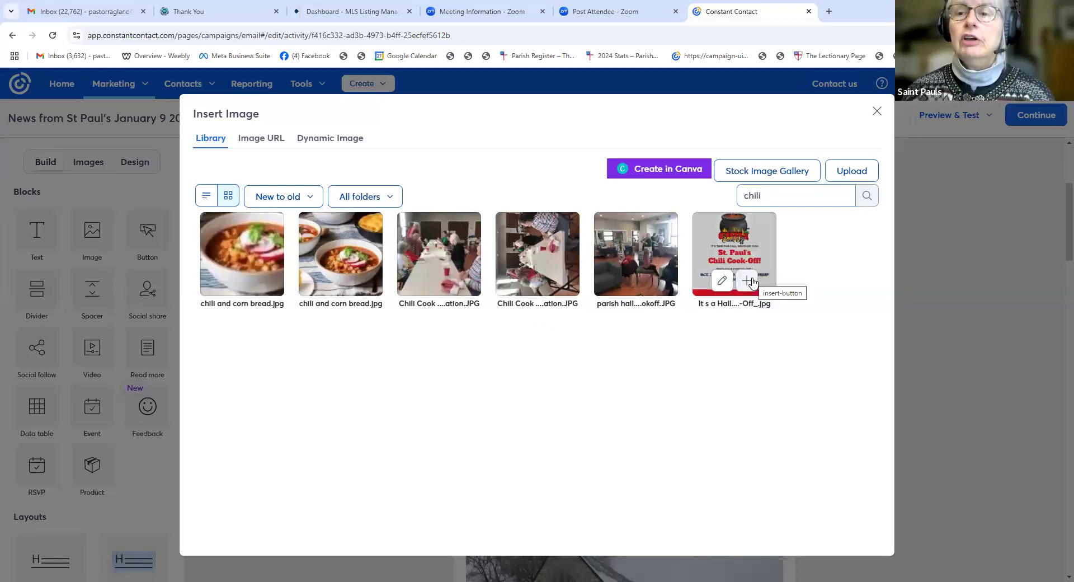
left_click(751, 281)
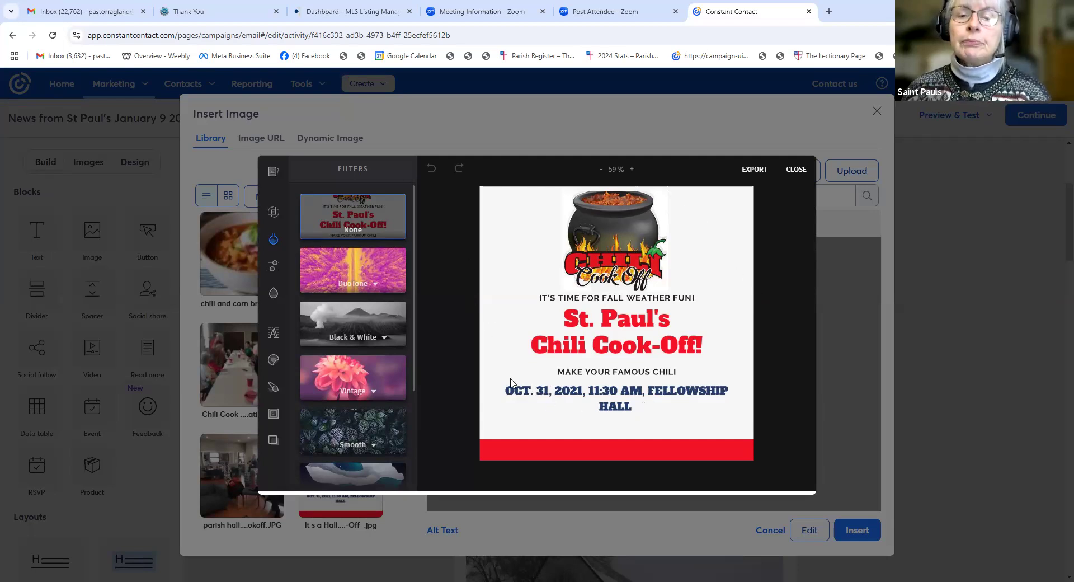
Paint over the flyer's October 31, 2021 date and location lines with a white brush
left_click(273, 386)
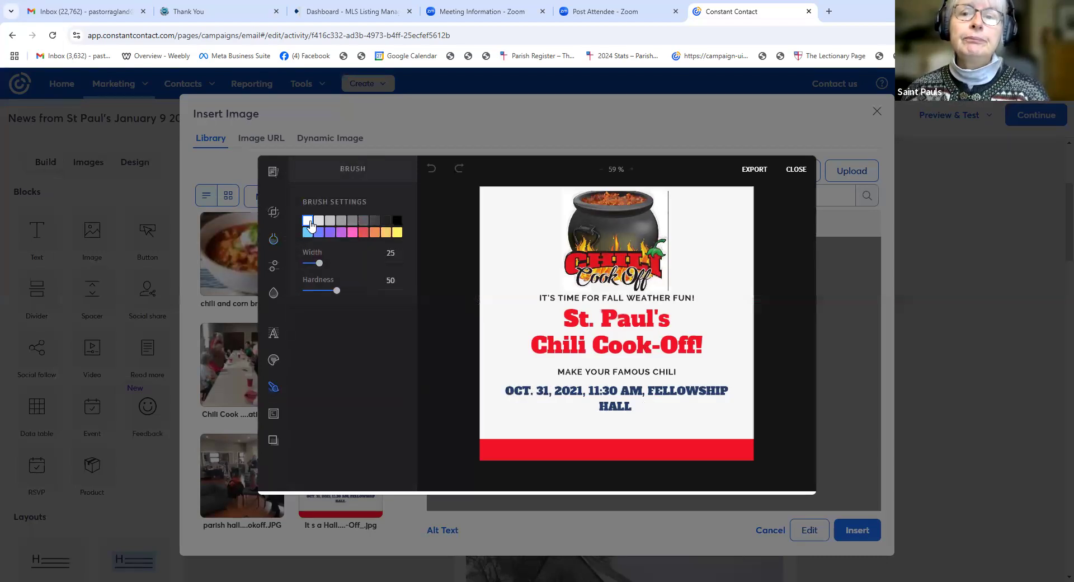
left_click(309, 222)
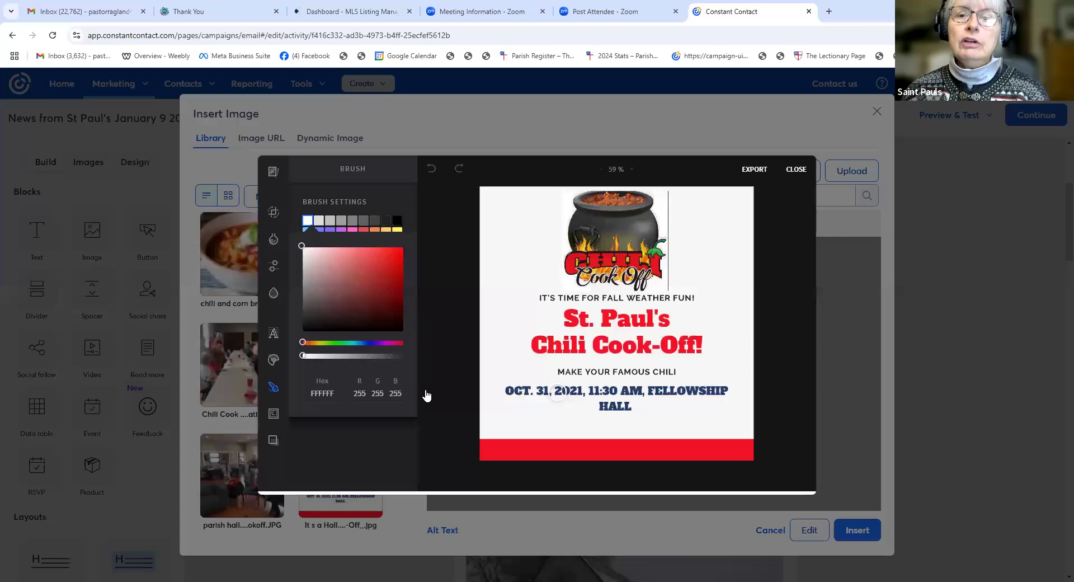
left_click(476, 391)
mouse_move(514, 393)
left_mouse_down()
mouse_move(730, 386)
mouse_move(632, 394)
mouse_move(707, 391)
mouse_move(628, 409)
mouse_move(497, 389)
left_mouse_up()
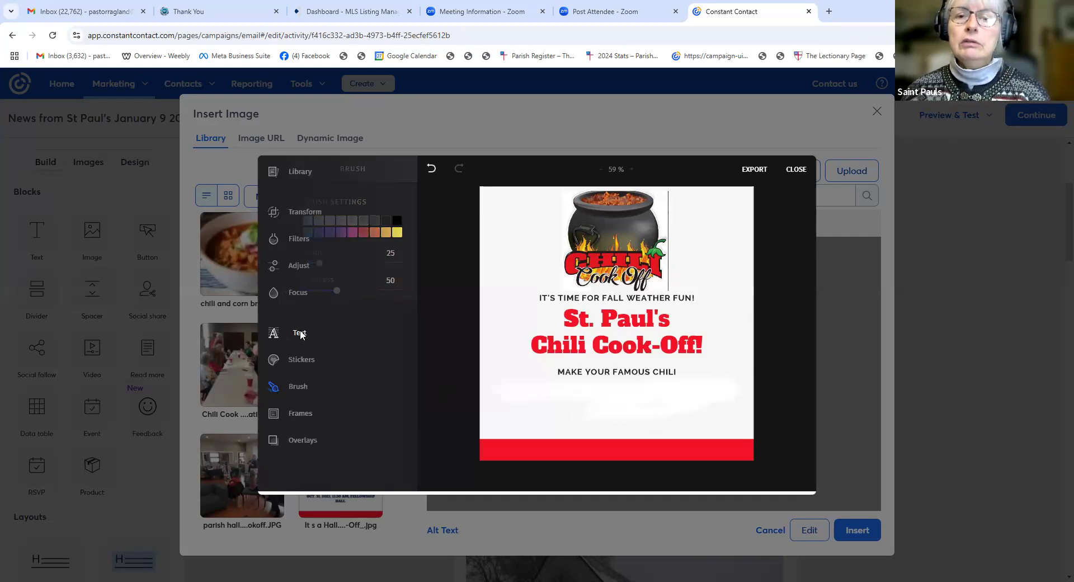
Add the black text "January 15!!" over the blanked date area, then export the flyer and insert it under the fried chicken heading
left_click(300, 333)
left_click_drag(616, 326, 605, 404)
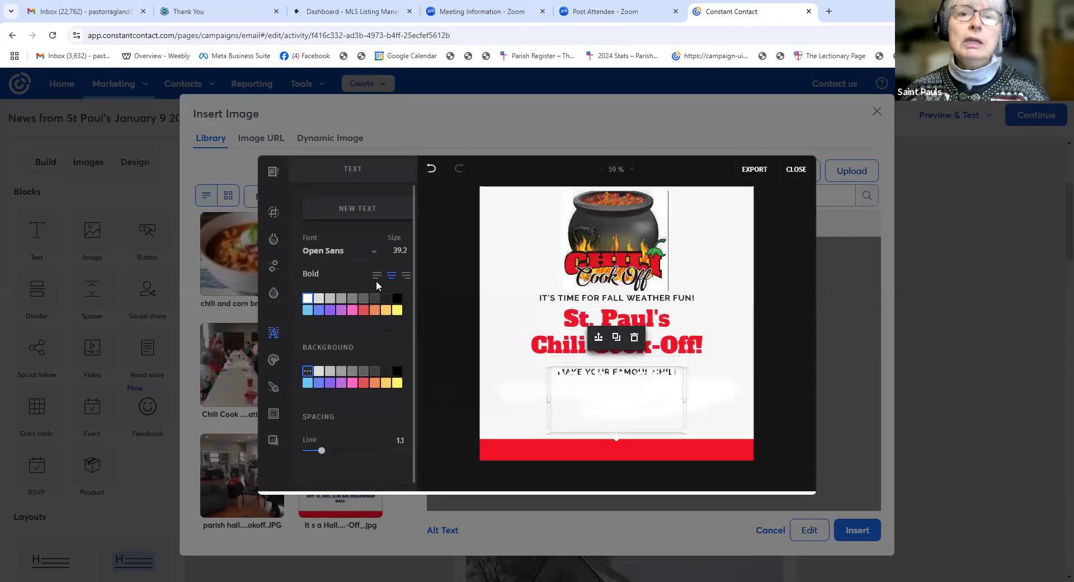
left_click(395, 302)
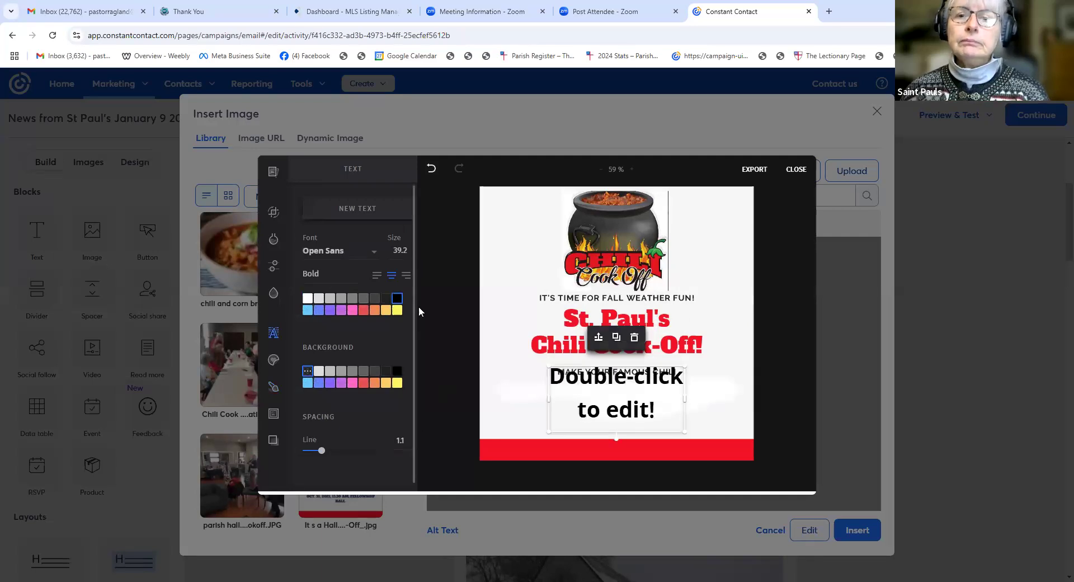
double_click(586, 404)
type("January 15")
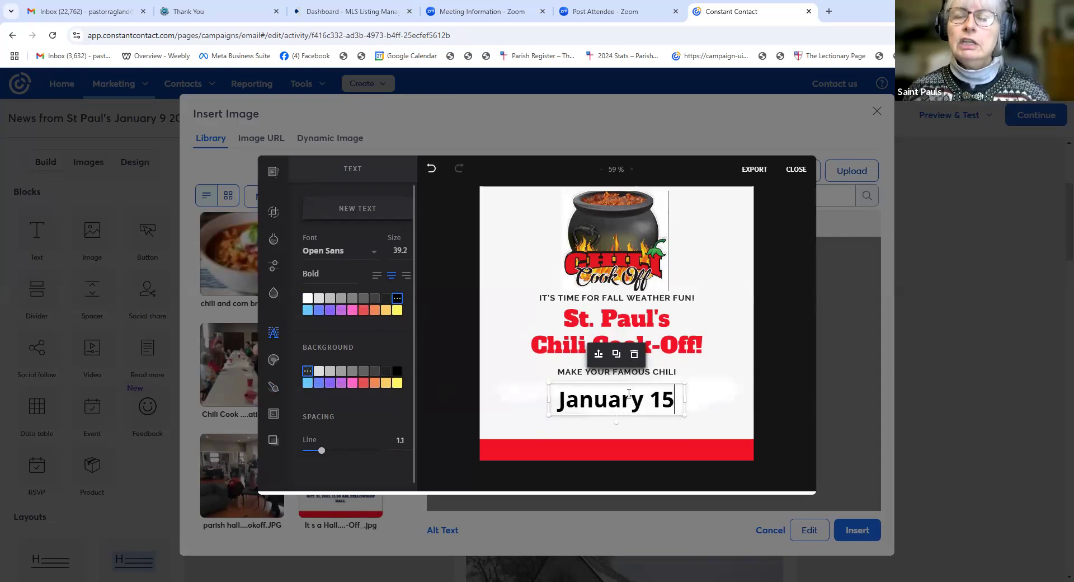
type("!!")
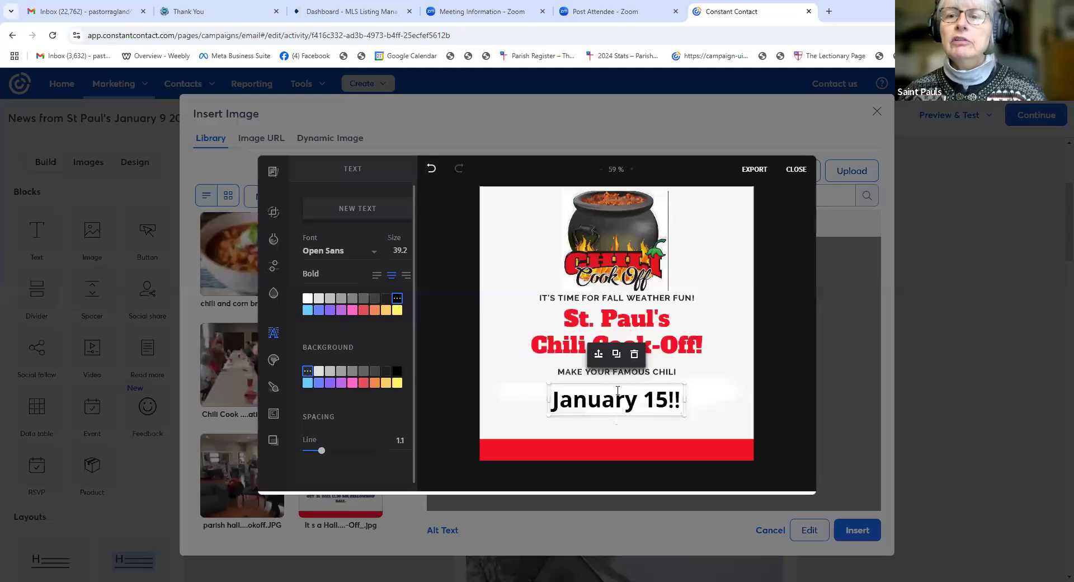
left_click(755, 172)
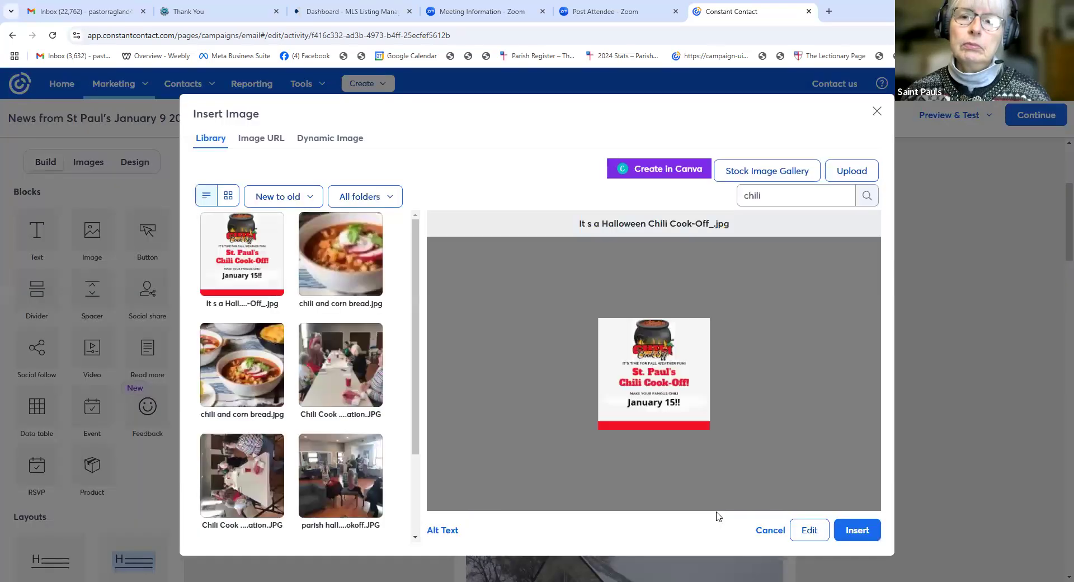
left_click(862, 531)
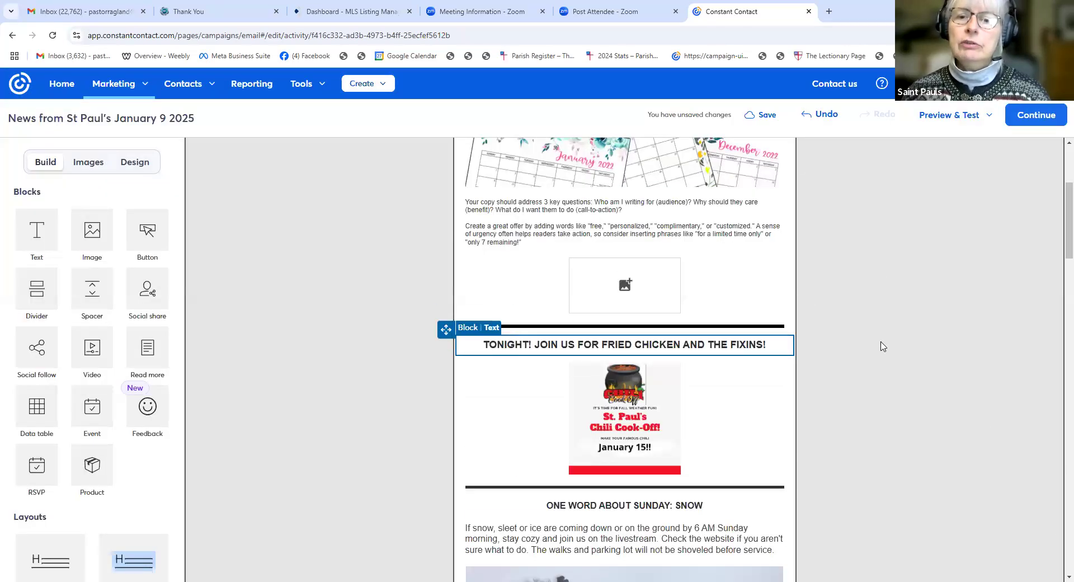
Add a second divider directly above the "ONE WORD ABOUT SUNDAY: SNOW" heading and set its thickness to 4
scroll(882, 345, "down", 5)
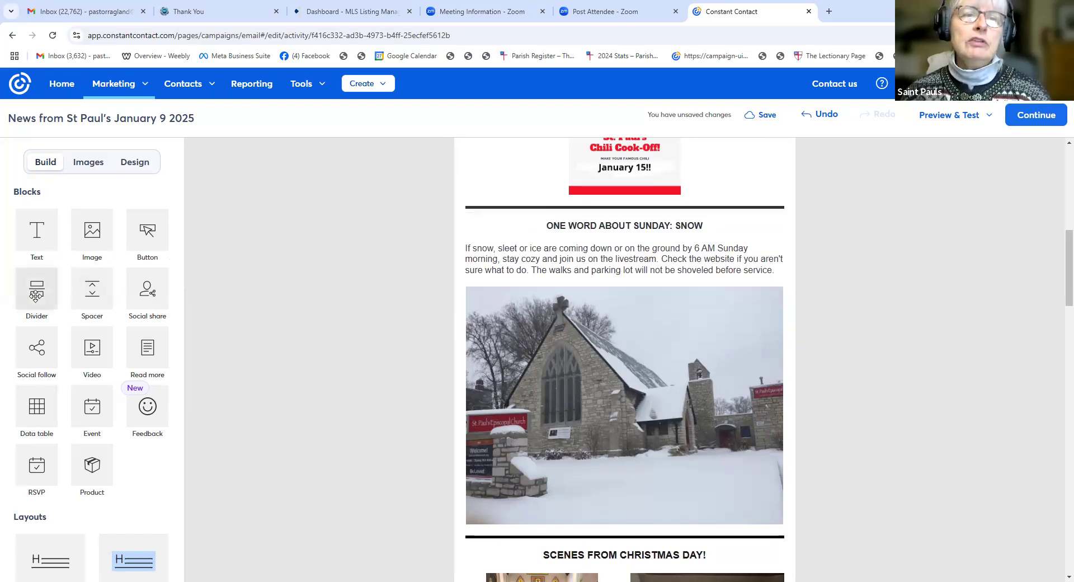
left_click_drag(72, 290, 546, 218)
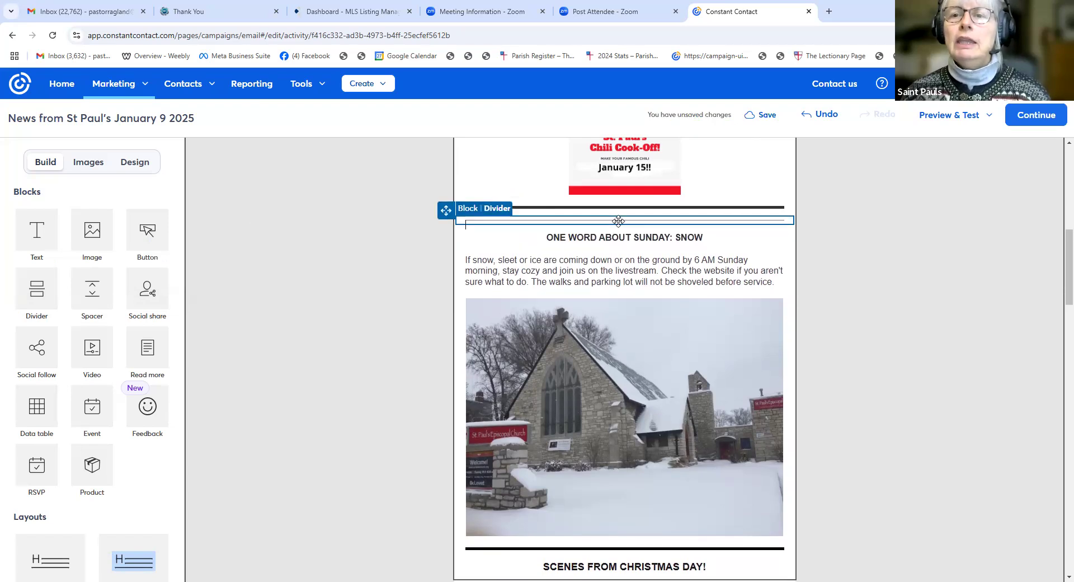
left_click(618, 222)
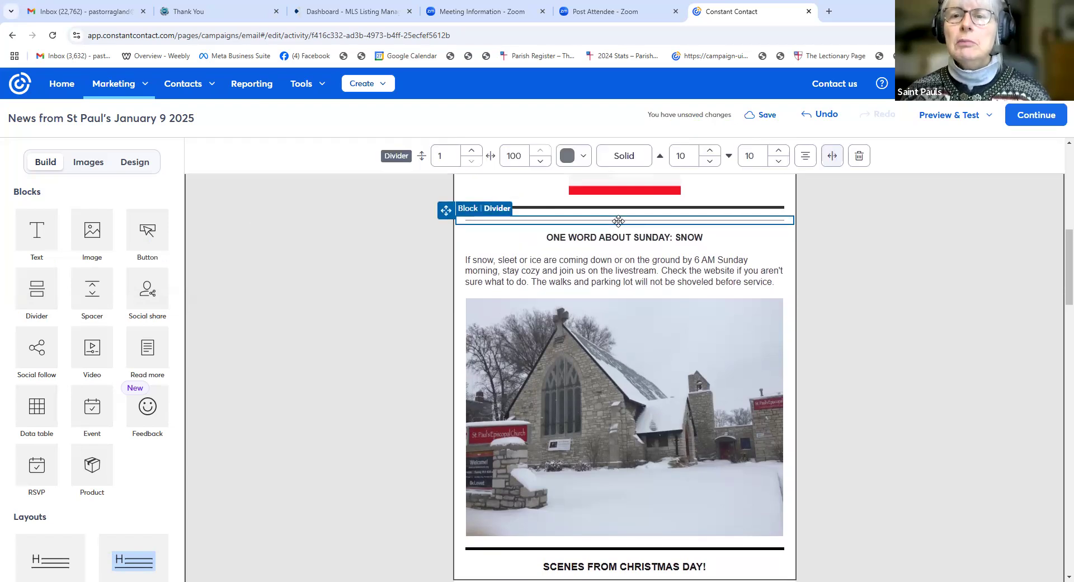
left_click(471, 152)
left_click(471, 151)
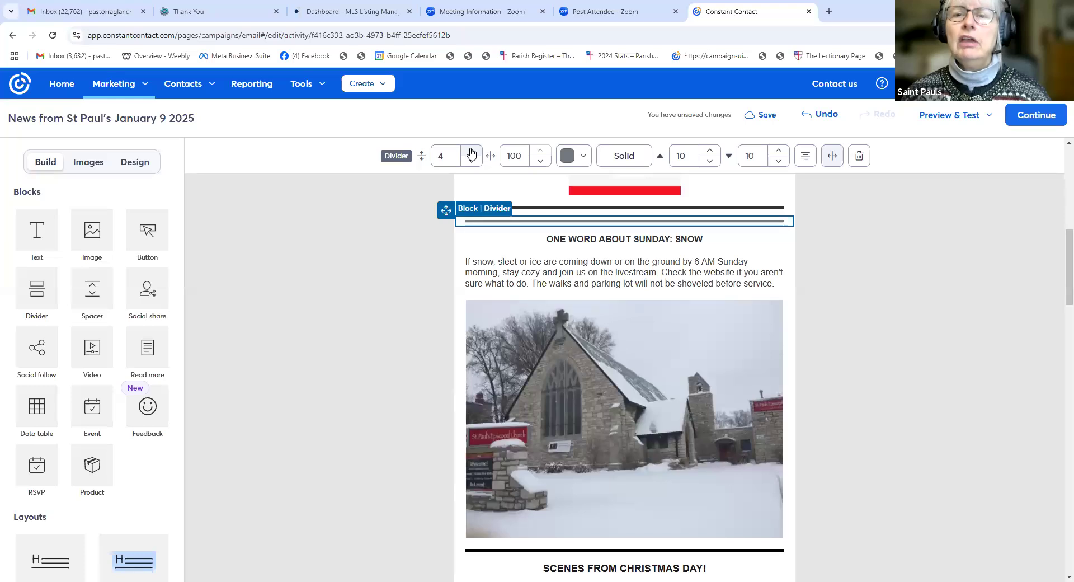
Set the new divider's width to 97 and its colour to black
left_click(540, 162)
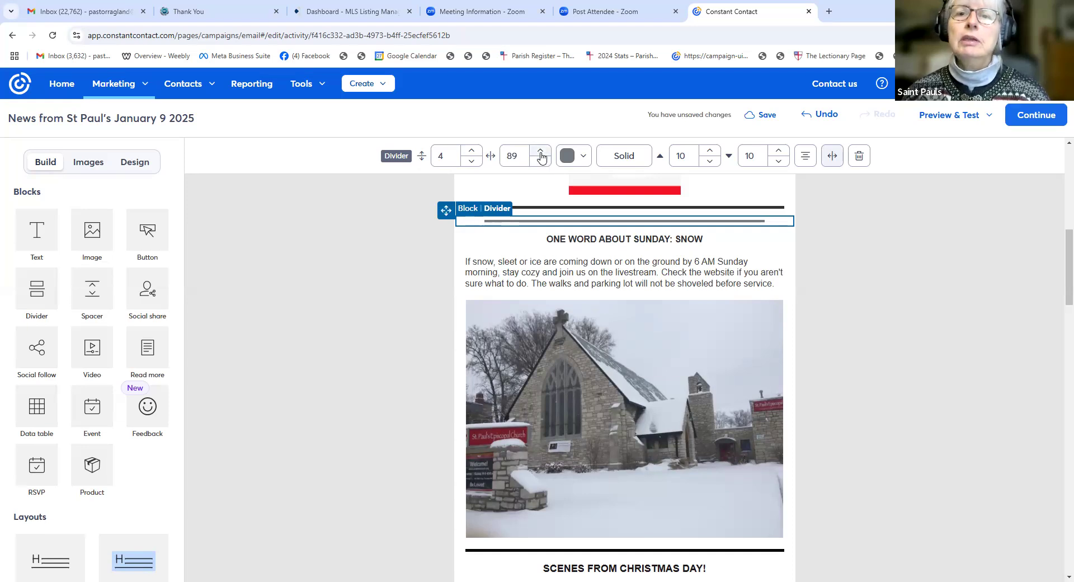
left_click(540, 152)
left_click(540, 153)
left_click(540, 152)
left_click(540, 153)
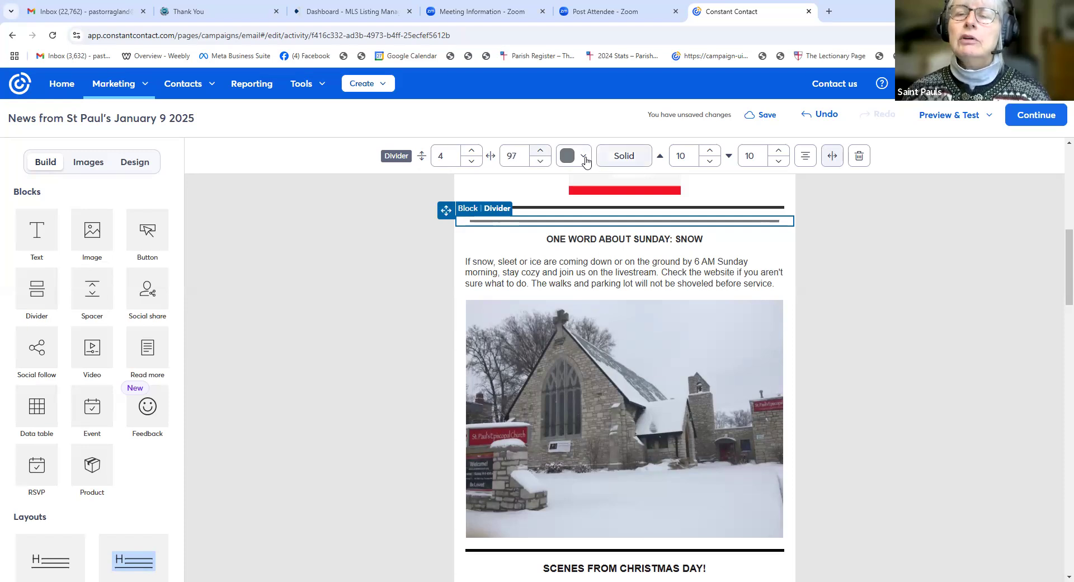
left_click(583, 157)
left_click(570, 300)
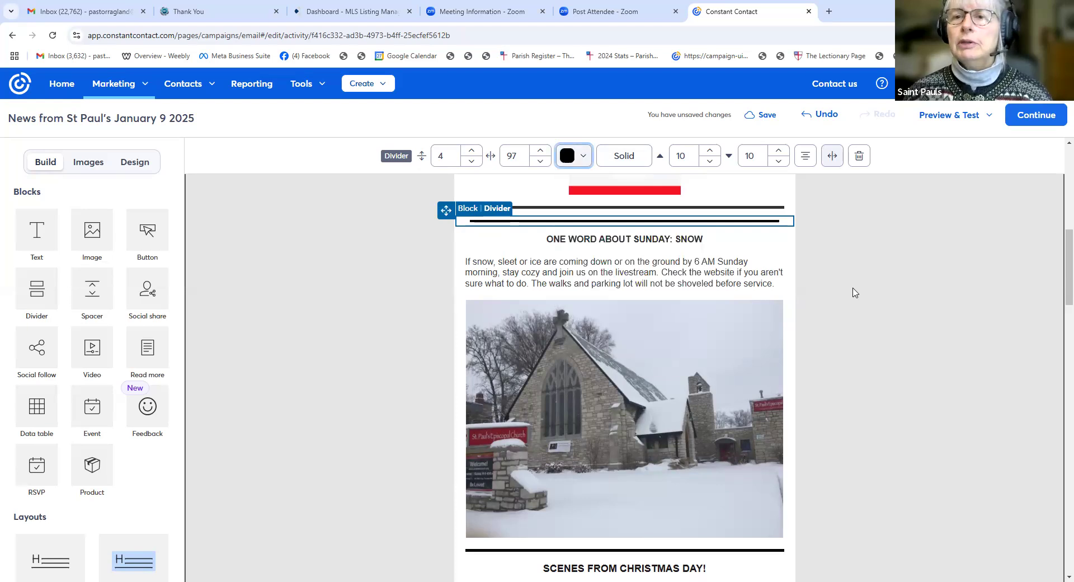
Delete the extra divider above the snow heading
left_click(859, 156)
scroll(851, 312, "down", 1)
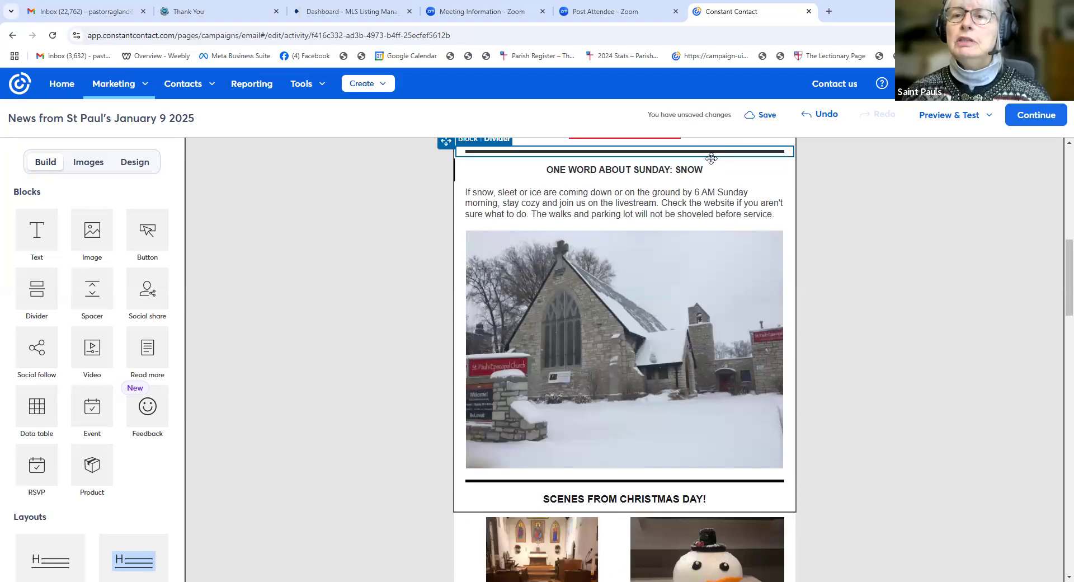
Add one spacer above and one below the divider over the "ONE WORD ABOUT SUNDAY: SNOW" heading
scroll(837, 270, "up", 2)
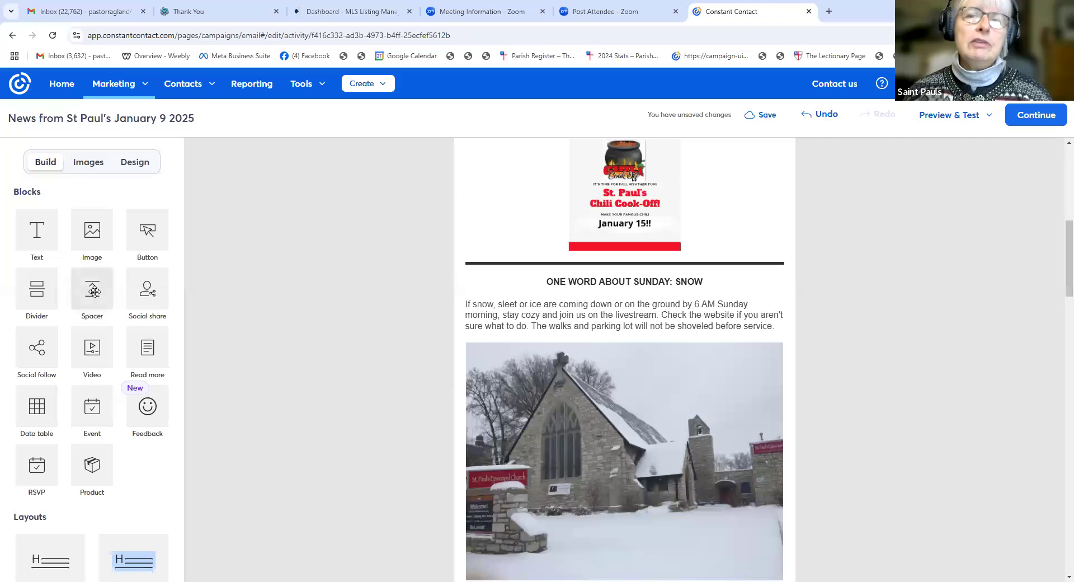
left_click_drag(468, 251, 597, 262)
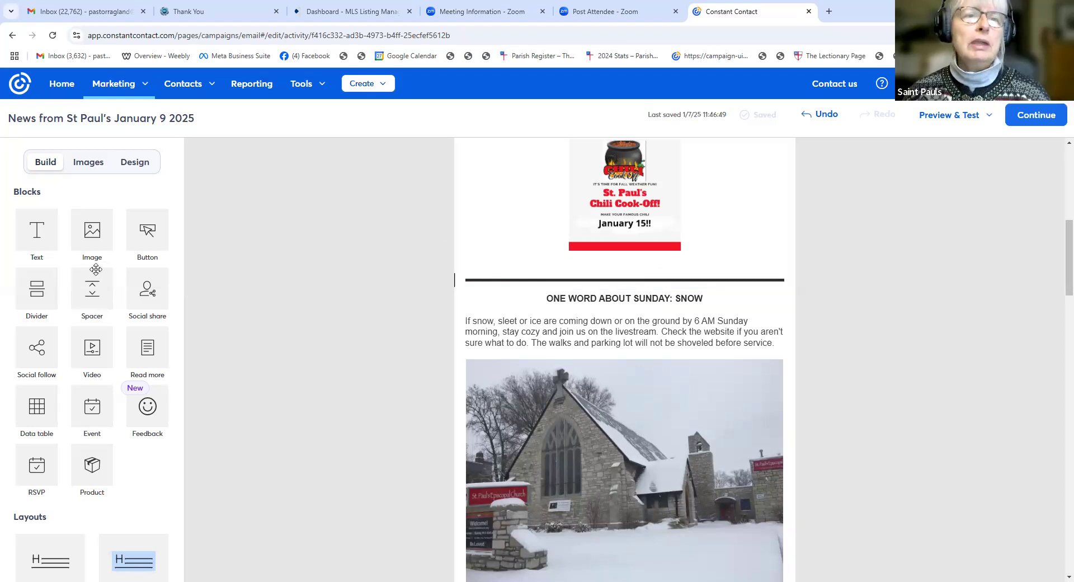
left_click_drag(92, 288, 543, 285)
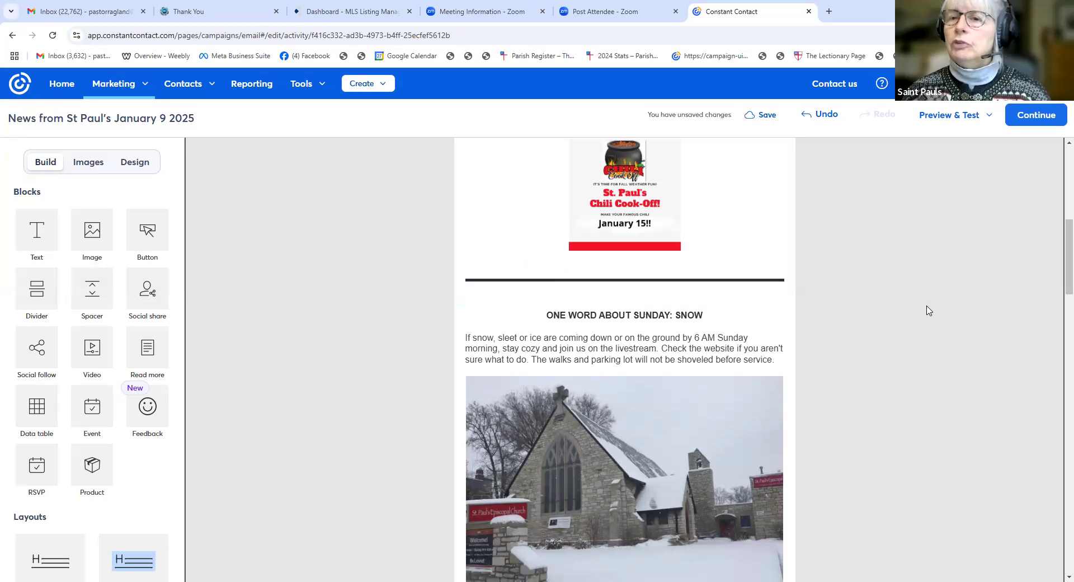
left_click(644, 280)
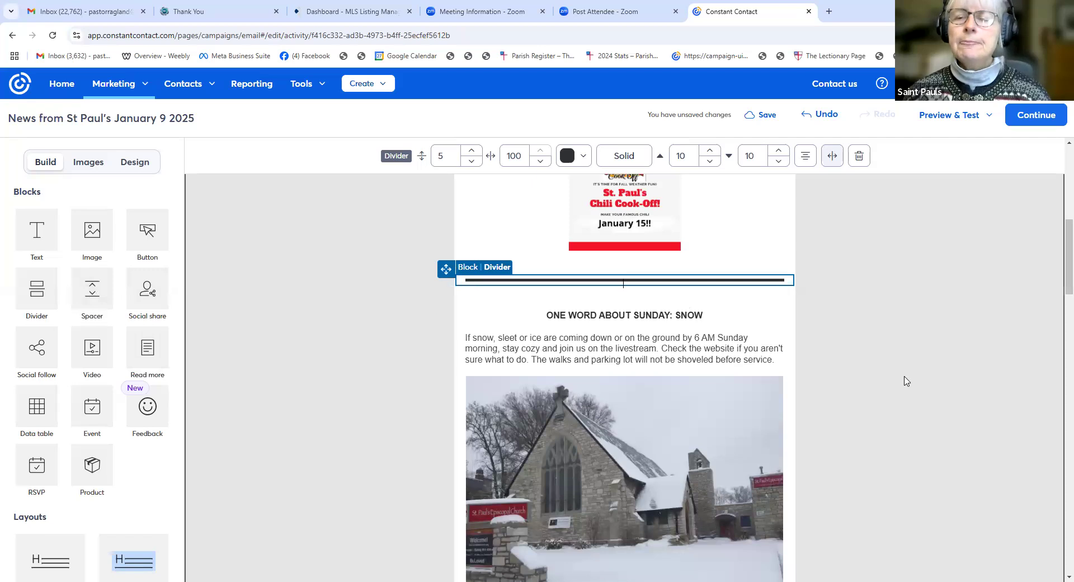
left_click(844, 308)
Start replacing the snowy church photo under the snow heading with an image uploaded from the computer
scroll(844, 309, "down", 9)
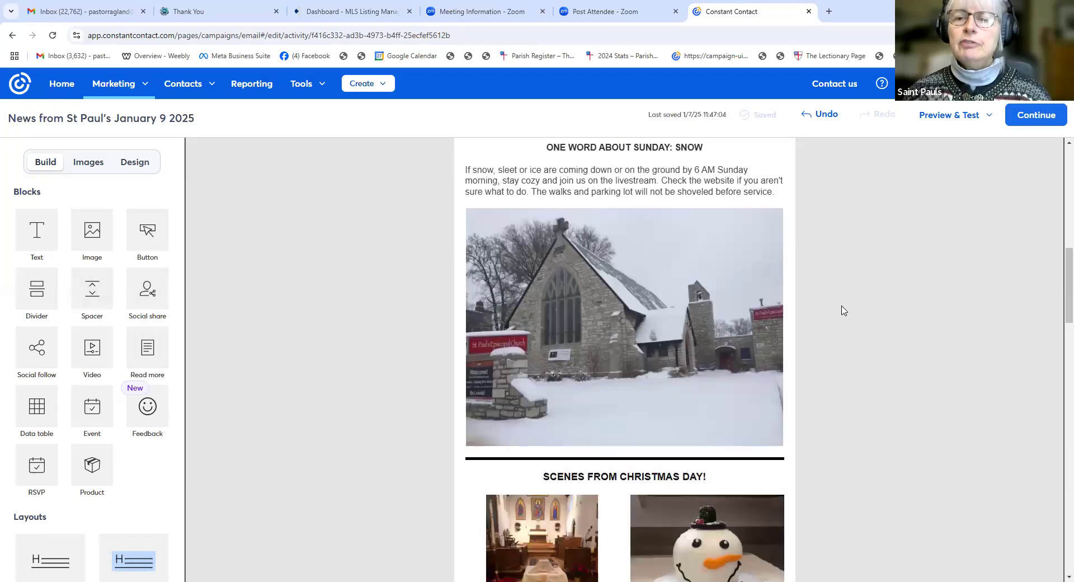
scroll(845, 311, "down", 7)
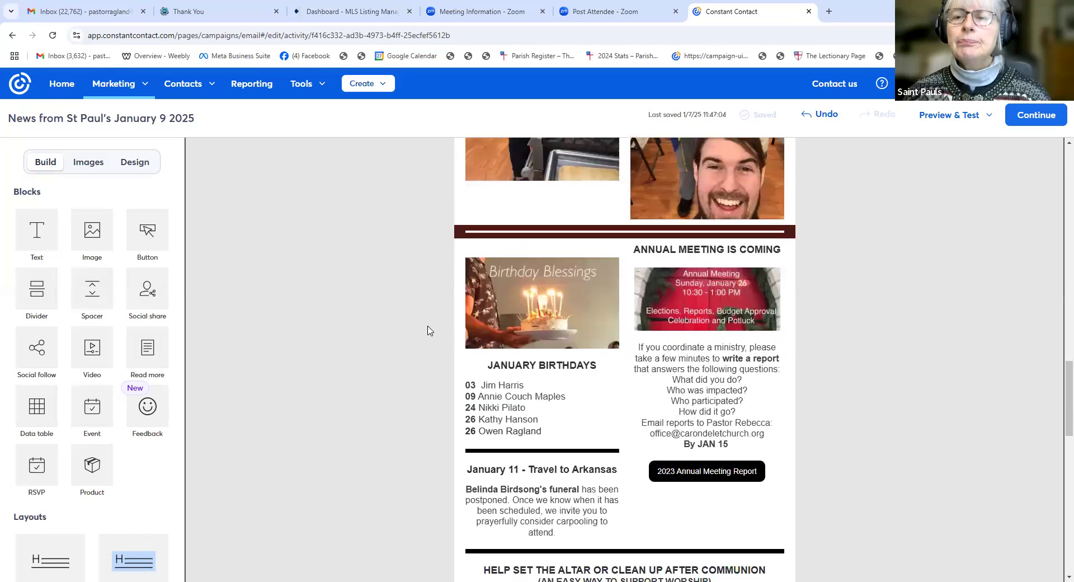
scroll(899, 354, "up", 6)
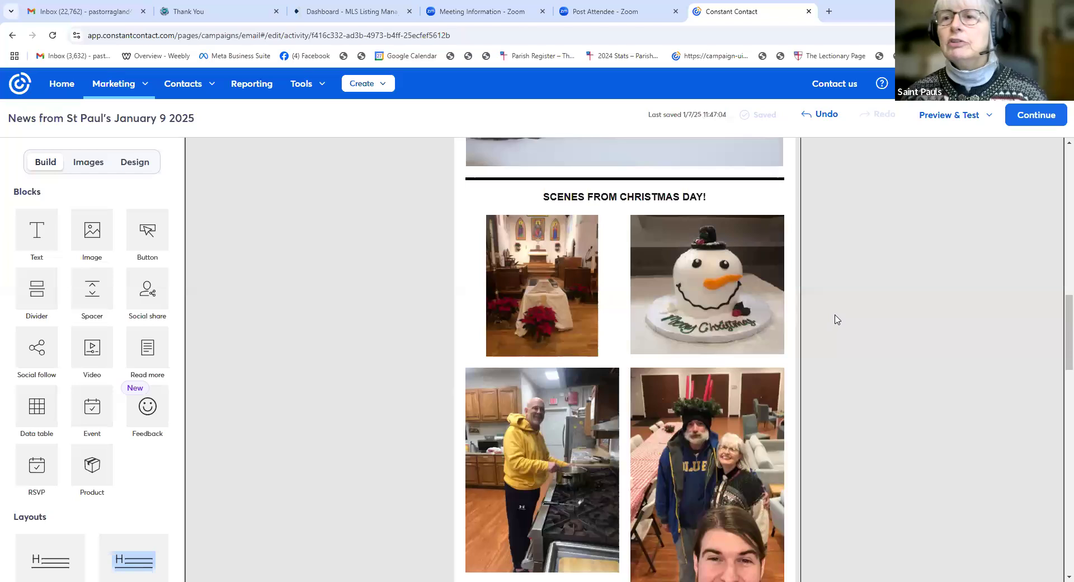
scroll(835, 318, "up", 5)
scroll(835, 318, "down", 5)
scroll(835, 318, "up", 4)
left_click(588, 366)
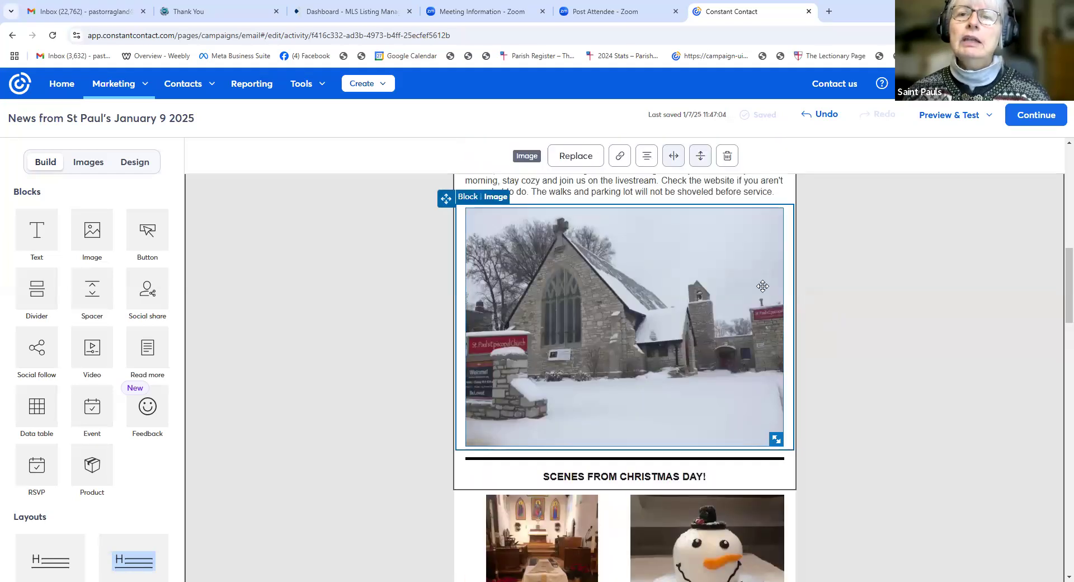
left_click(589, 162)
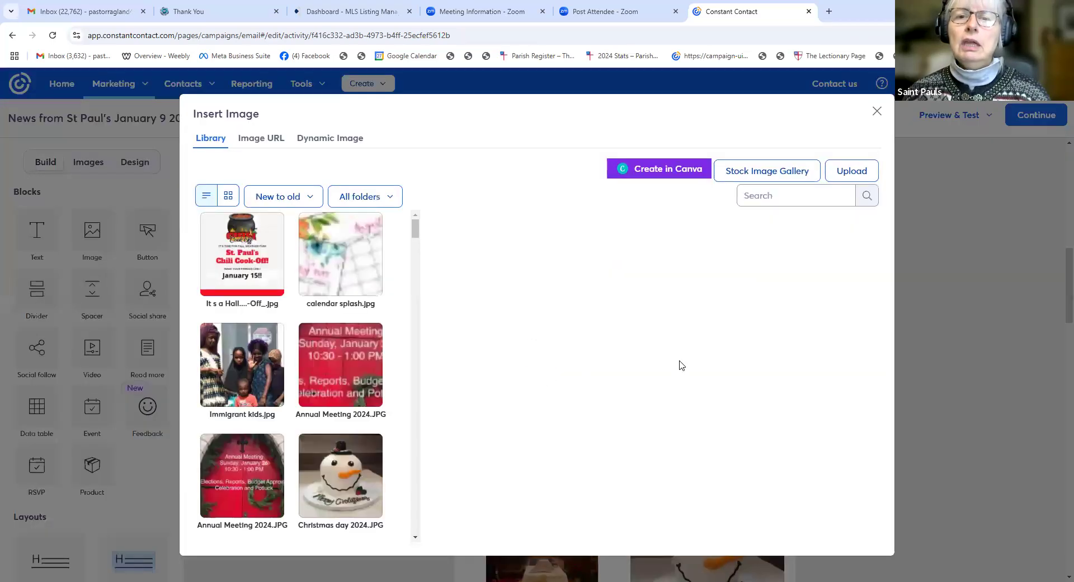
left_click(845, 173)
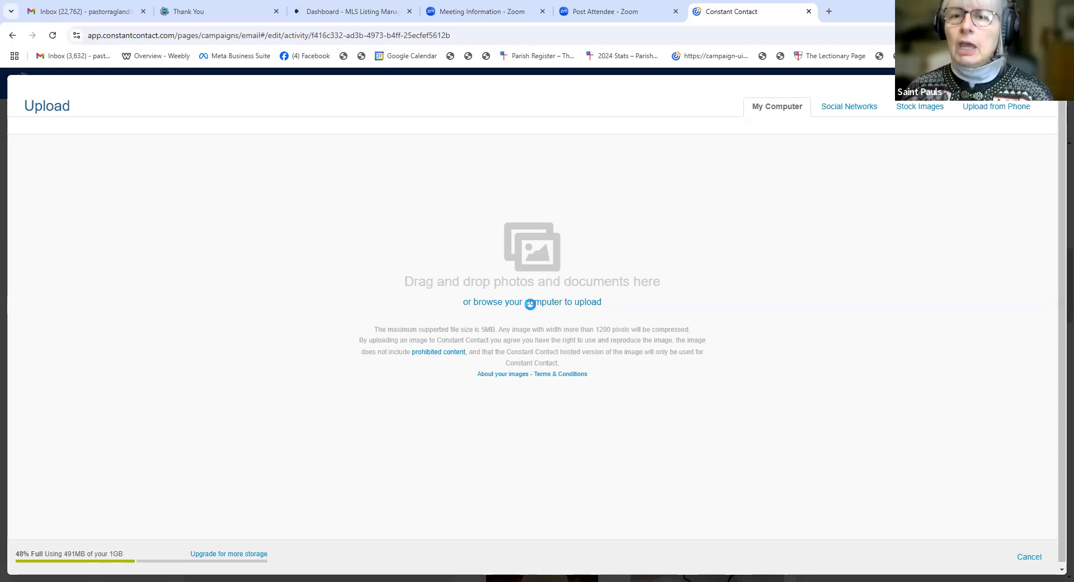
left_click(531, 308)
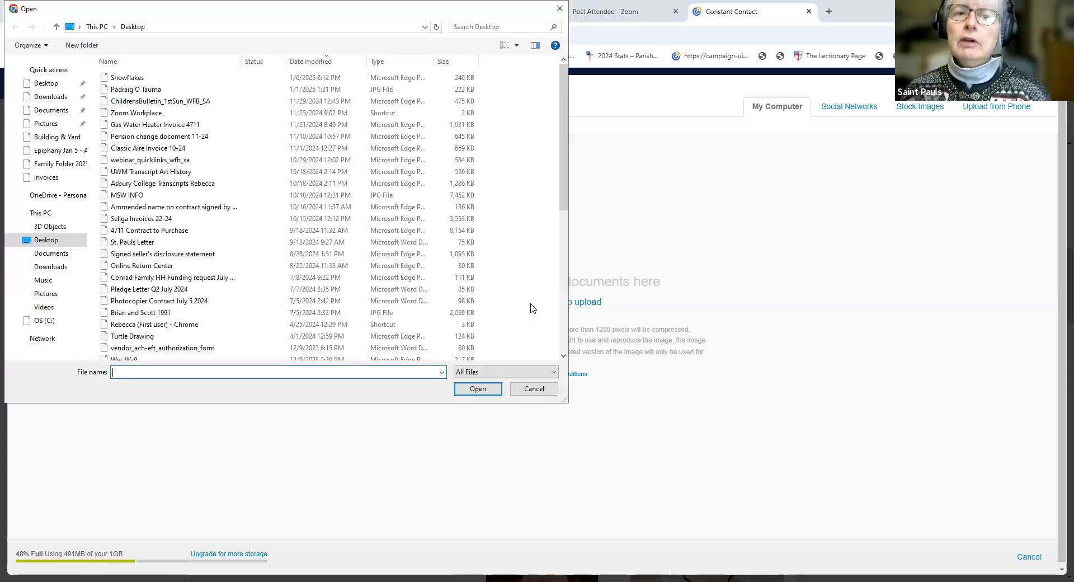
Open the Graphics Library folder inside "ALL FOLDERS NOT RELATED TO FINANCIALS" as the upload source
left_click(56, 209)
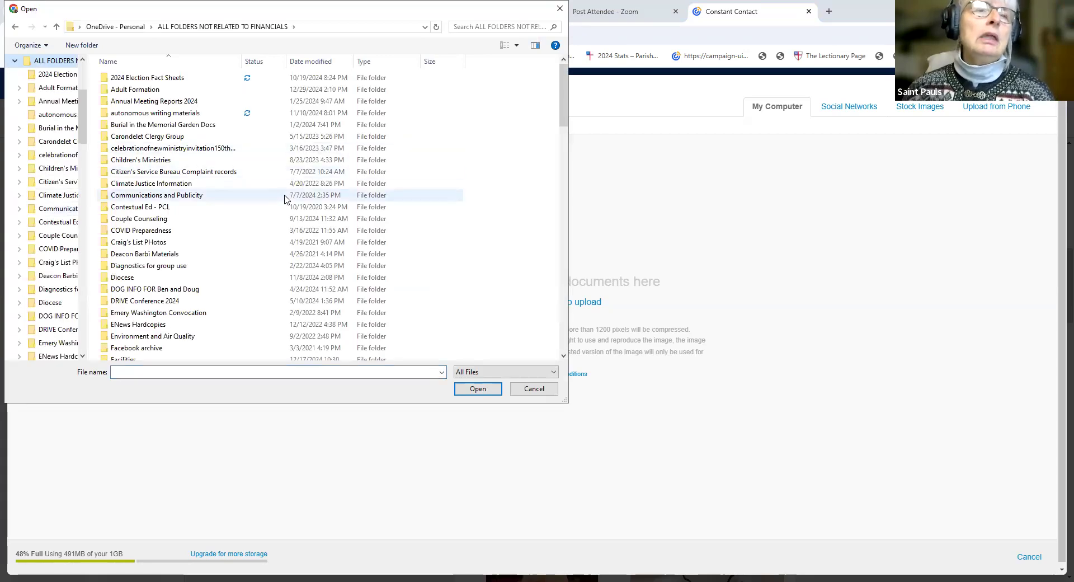
scroll(185, 257, "down", 2)
left_click(162, 331)
key("Return")
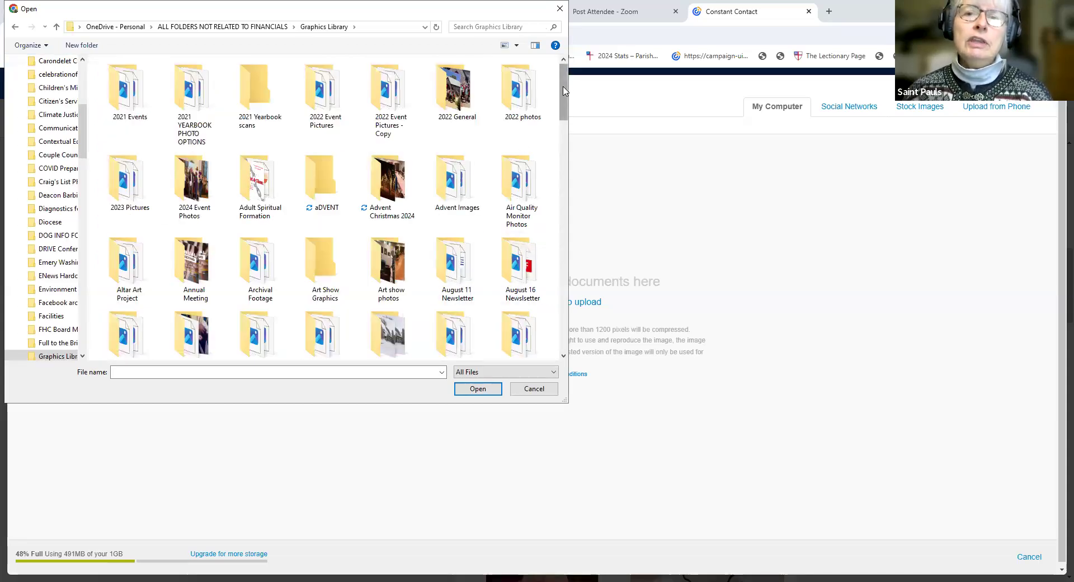
Look through the Graphics Library folders and the Diocese folder for a replacement picture
left_click_drag(564, 91, 564, 156)
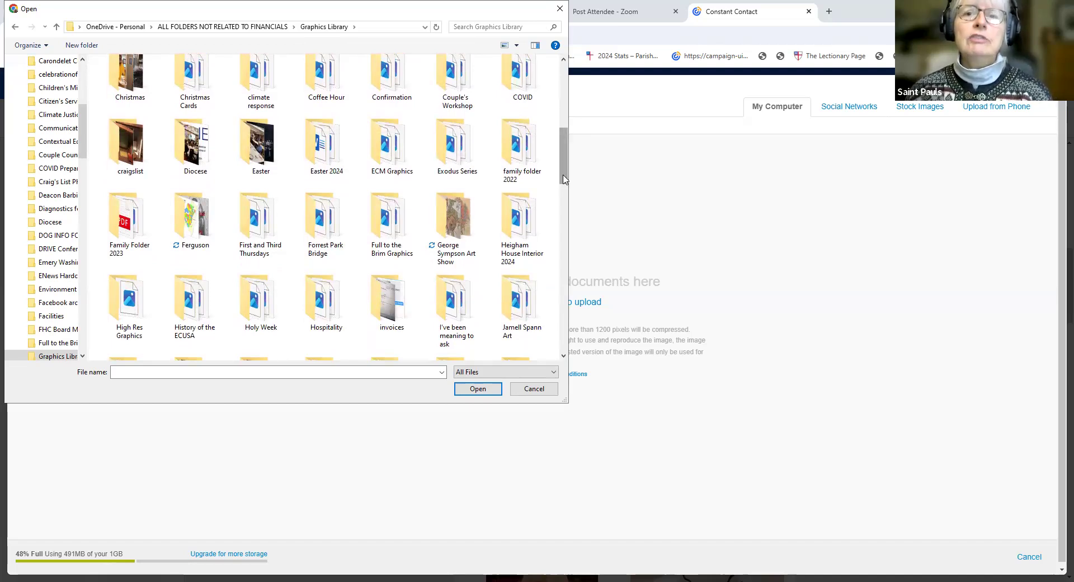
scroll(565, 221, "down", 6)
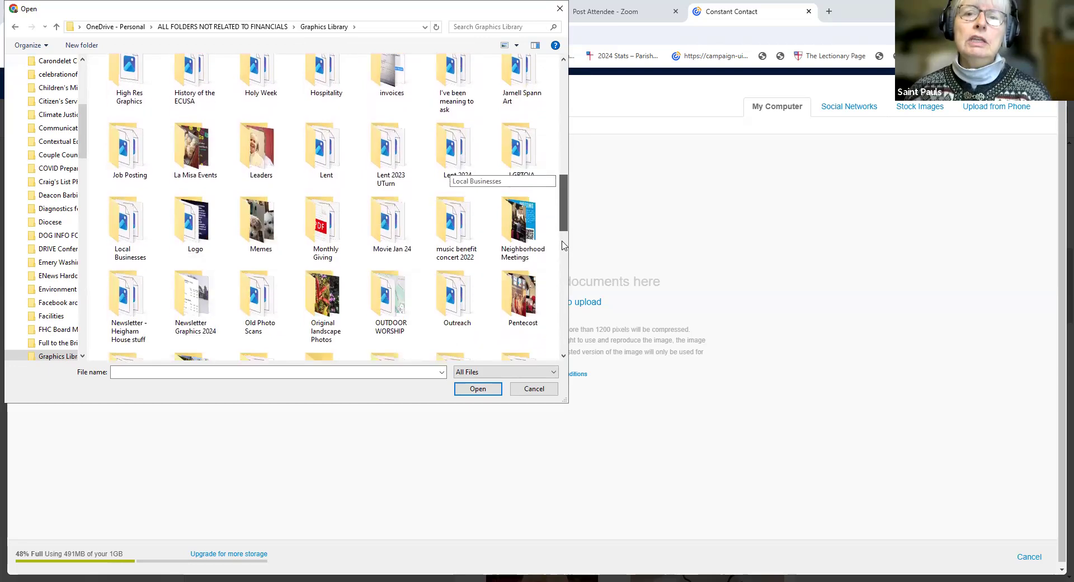
mouse_move(564, 245)
left_mouse_down()
mouse_move(557, 281)
mouse_move(565, 240)
left_mouse_up()
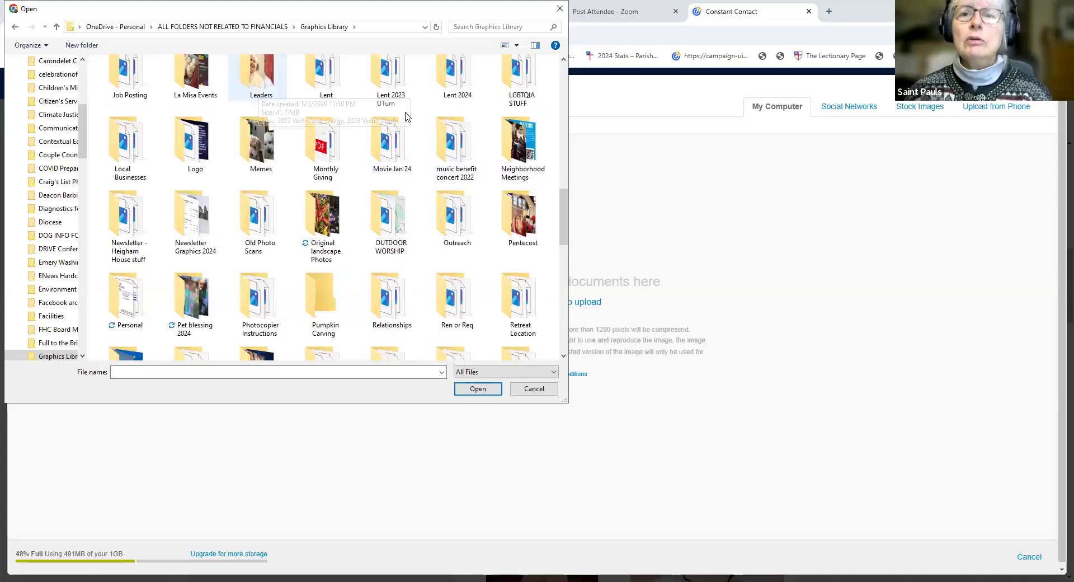
left_click_drag(565, 205, 577, 134)
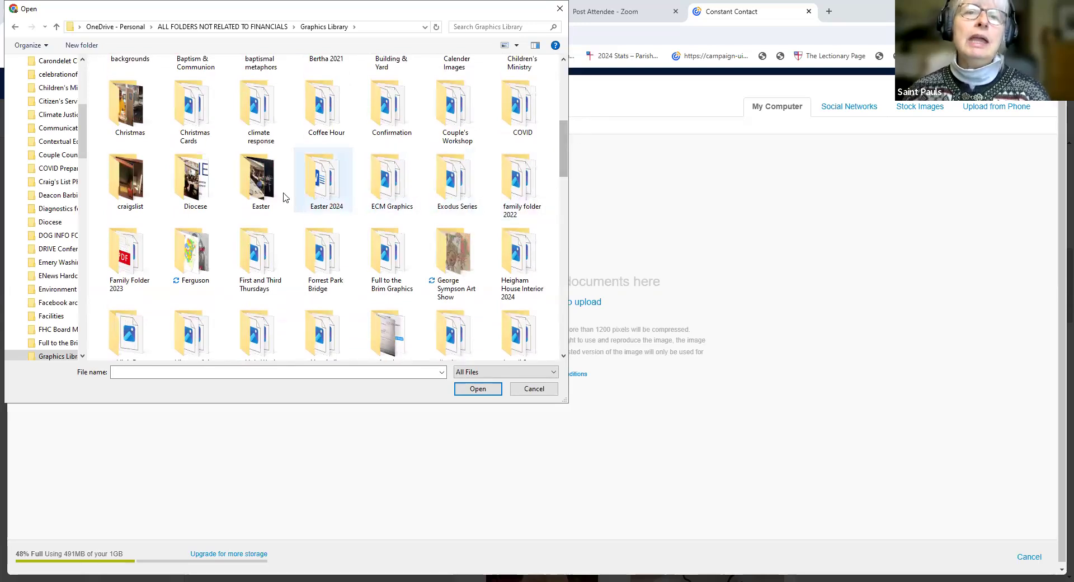
double_click(196, 194)
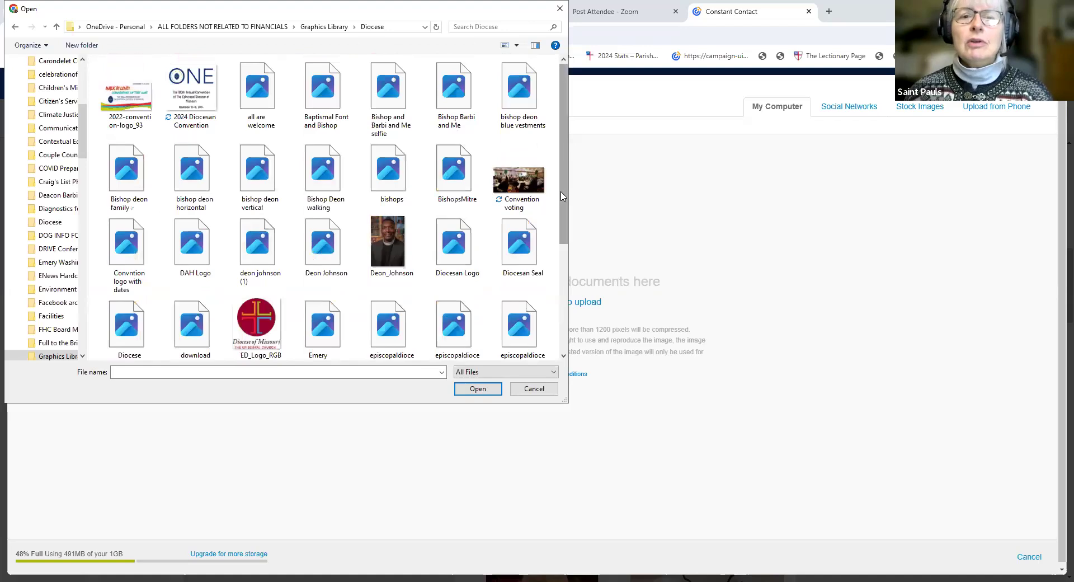
scroll(556, 252, "down", 2)
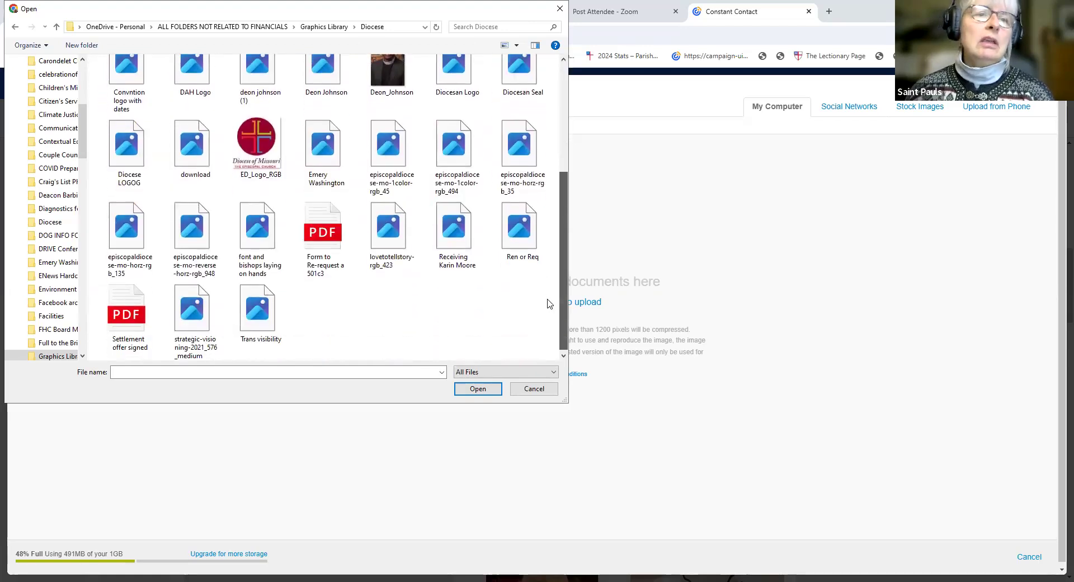
scroll(548, 302, "up", 3)
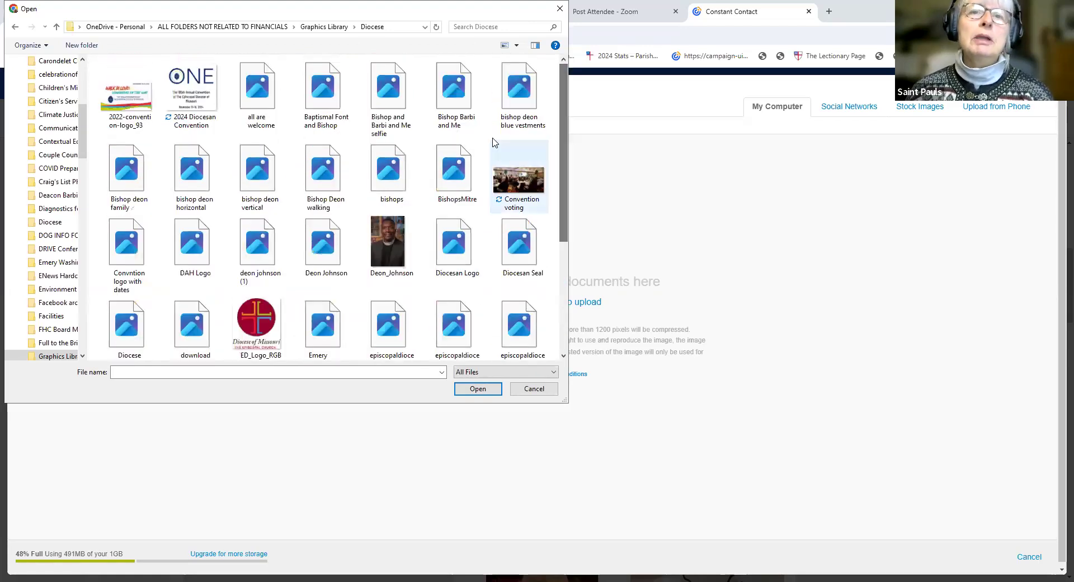
left_click(331, 31)
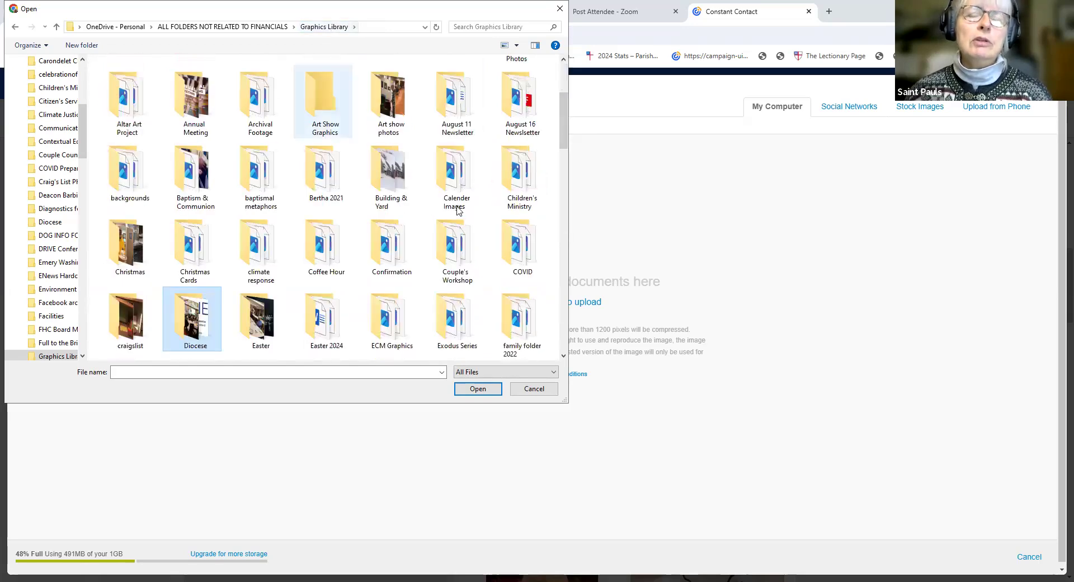
Upload the "Doug and Benny sleeping" picture from the Memes folder to the image library
left_click_drag(564, 109, 548, 176)
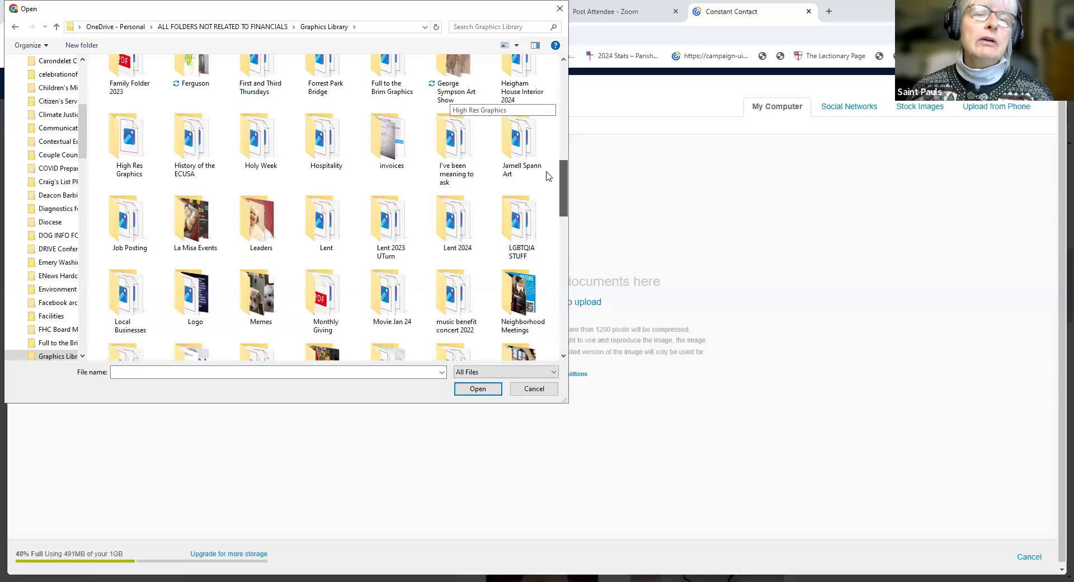
left_click(273, 305)
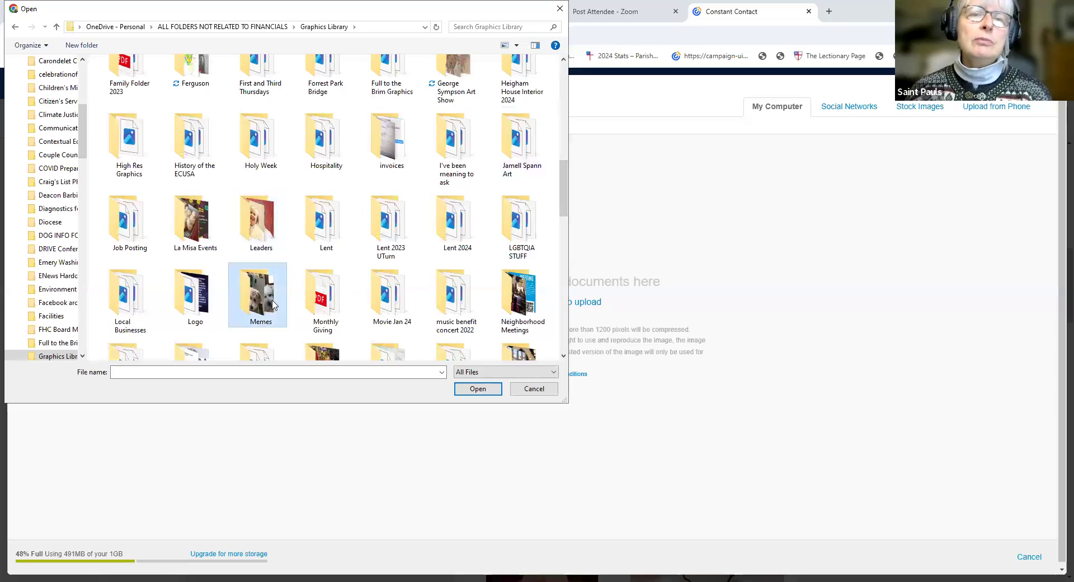
double_click(273, 305)
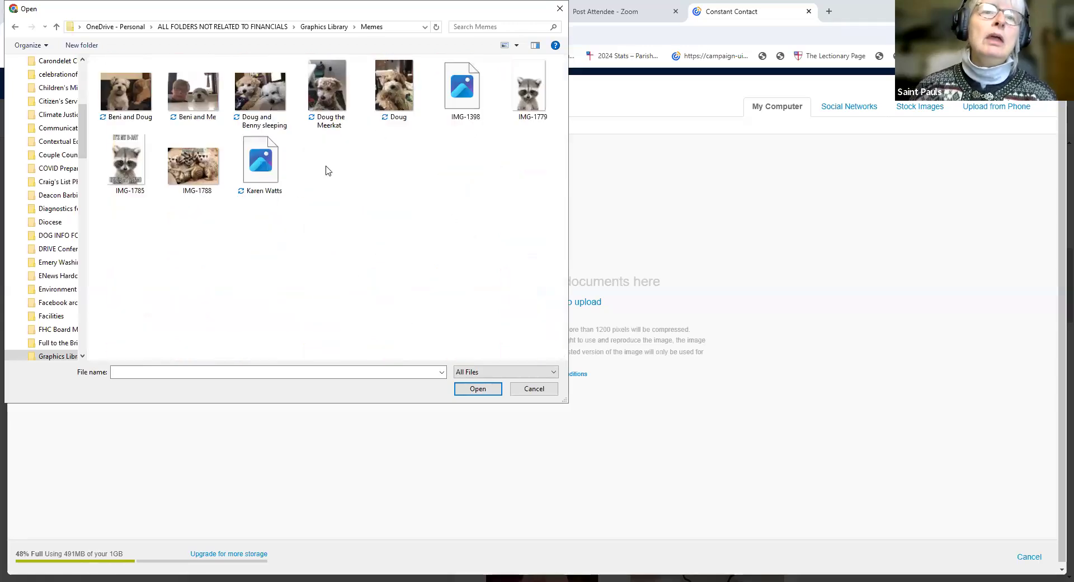
left_click(265, 94)
key("Return")
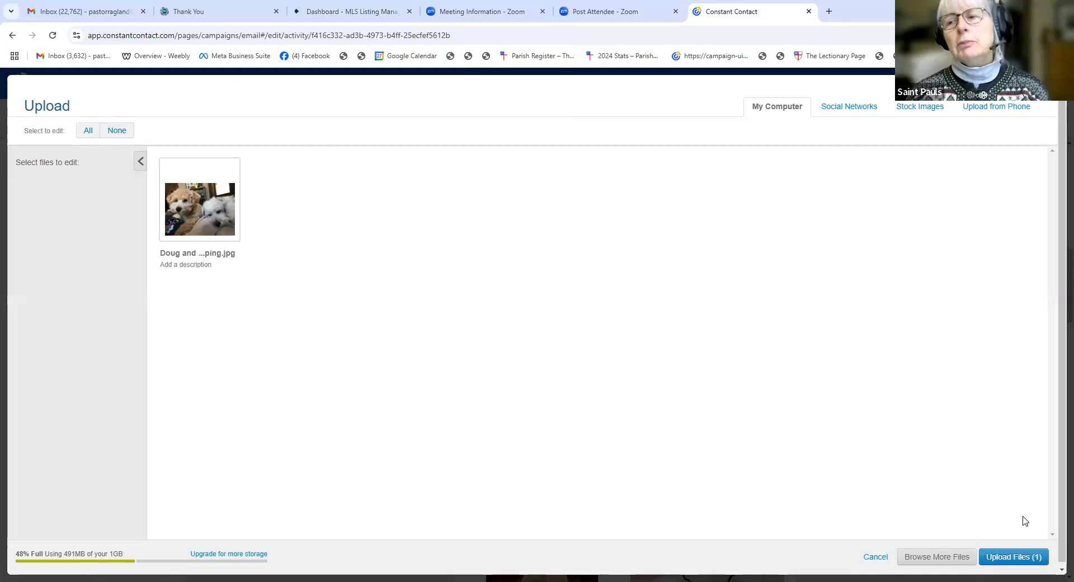
left_click(1005, 559)
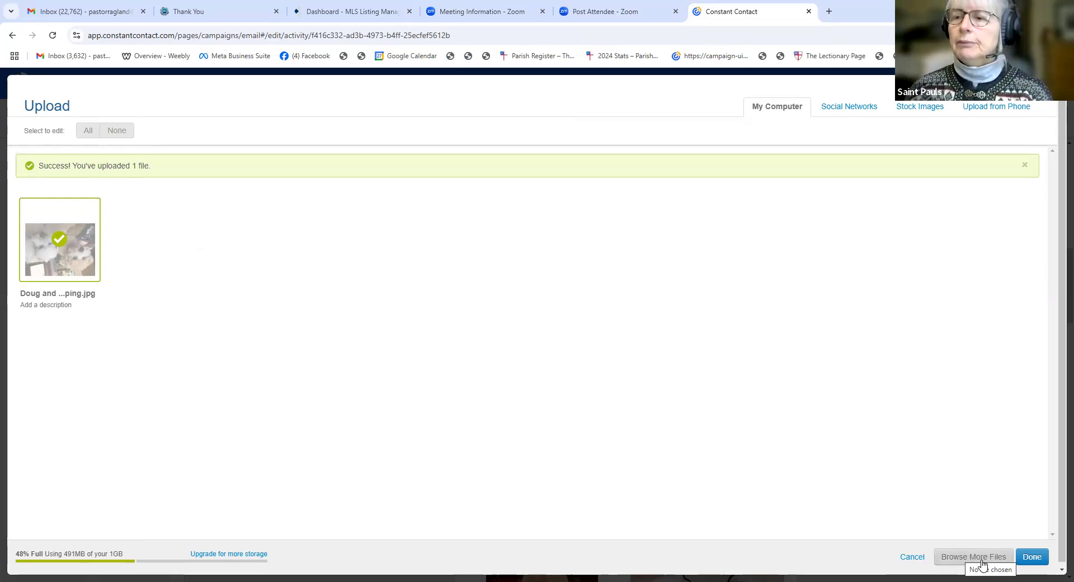
left_click(1034, 560)
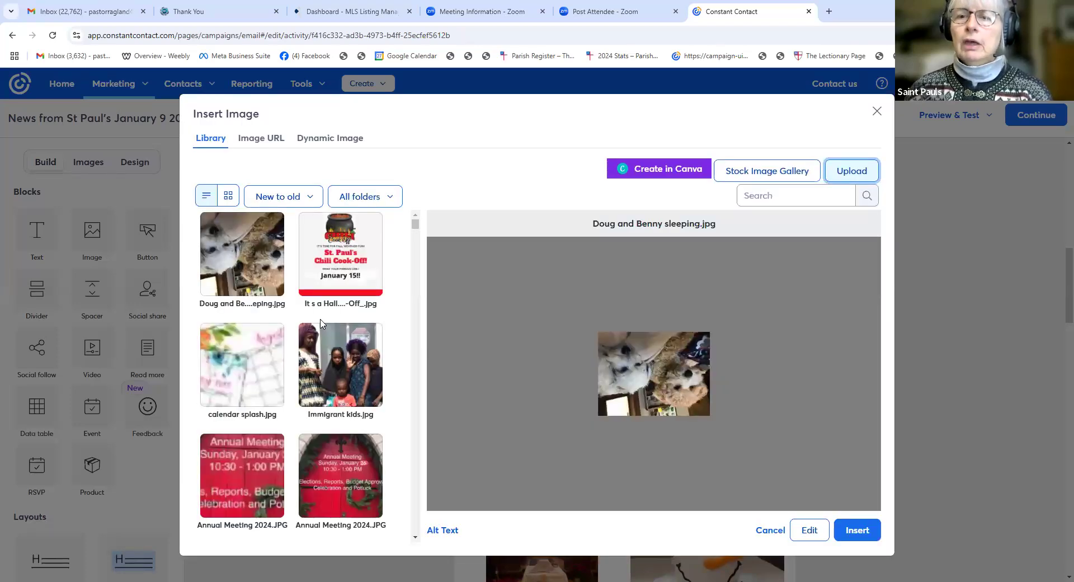
Rotate the uploaded dog picture 180 degrees, export it, and insert it in place of the church photo
left_click(807, 531)
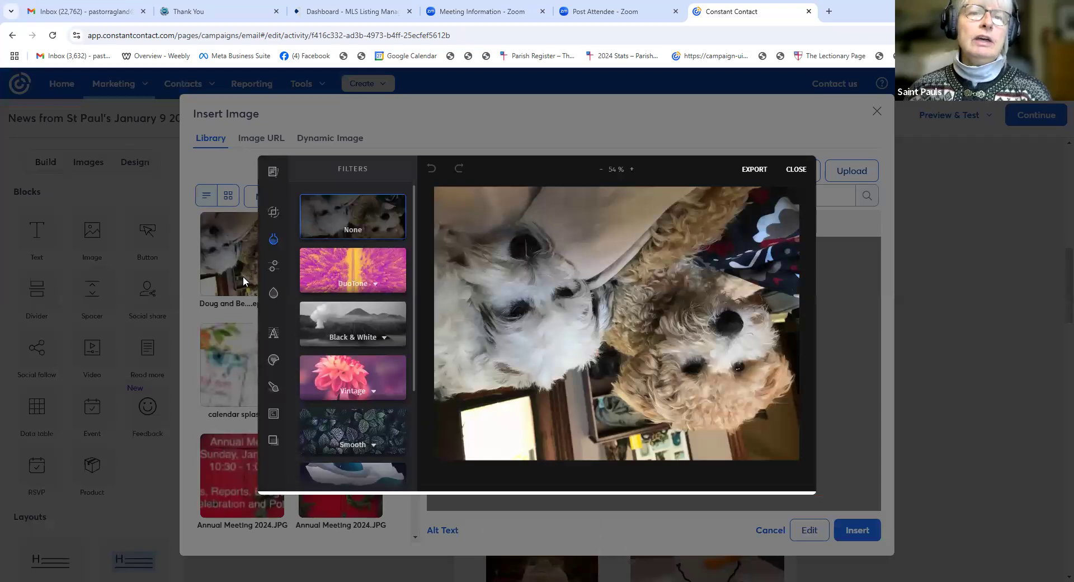
left_click(272, 211)
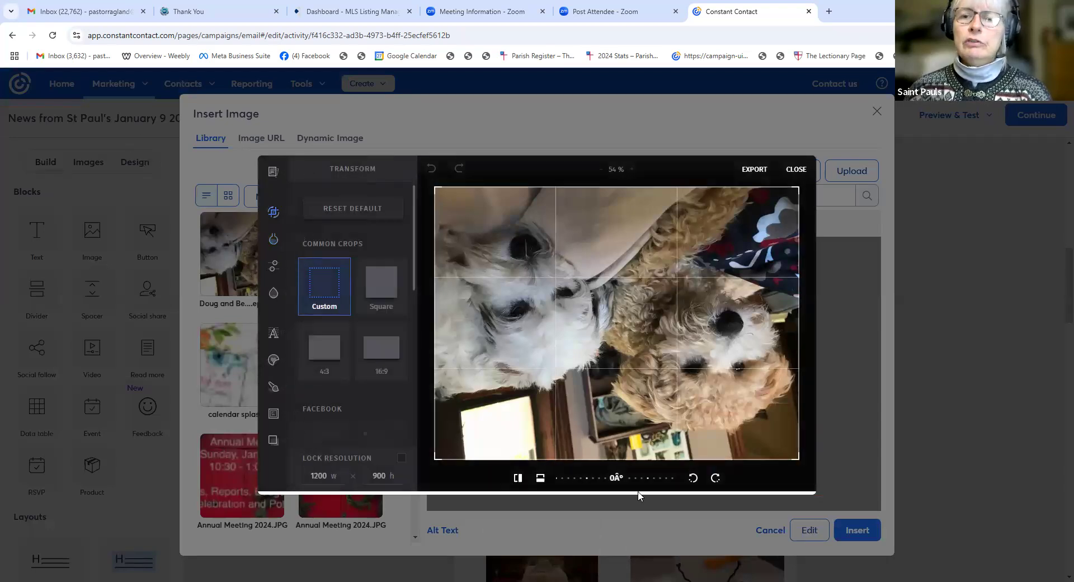
left_click(715, 479)
left_click(715, 478)
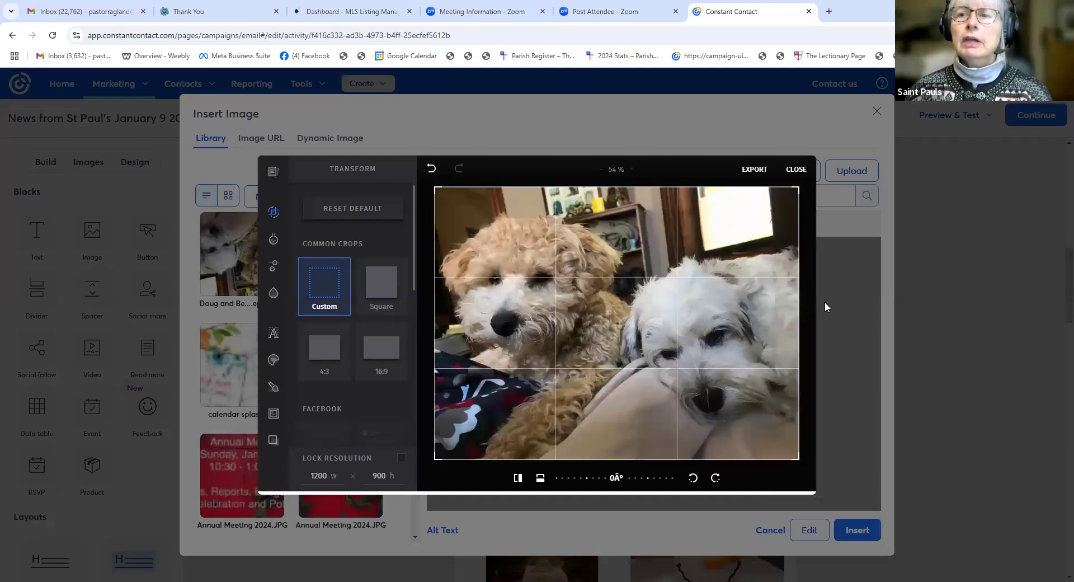
left_click(750, 169)
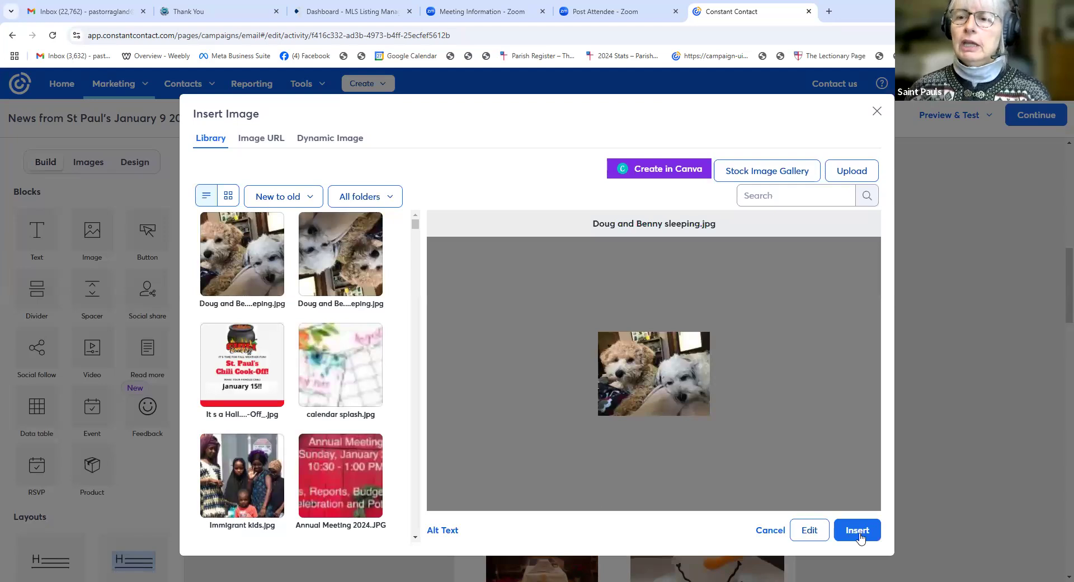
left_click(860, 537)
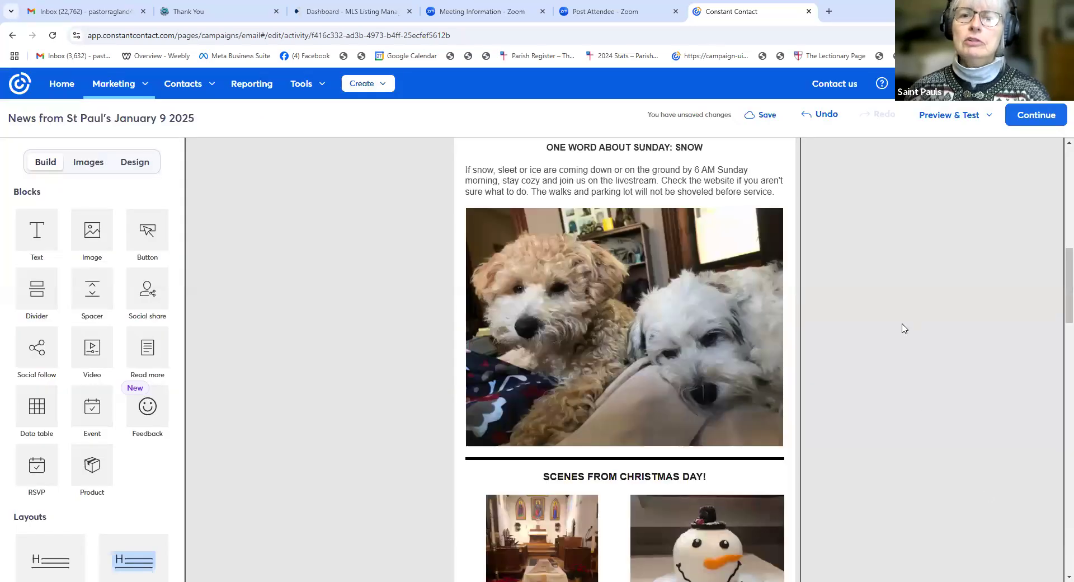
scroll(903, 324, "down", 2)
scroll(902, 324, "up", 2)
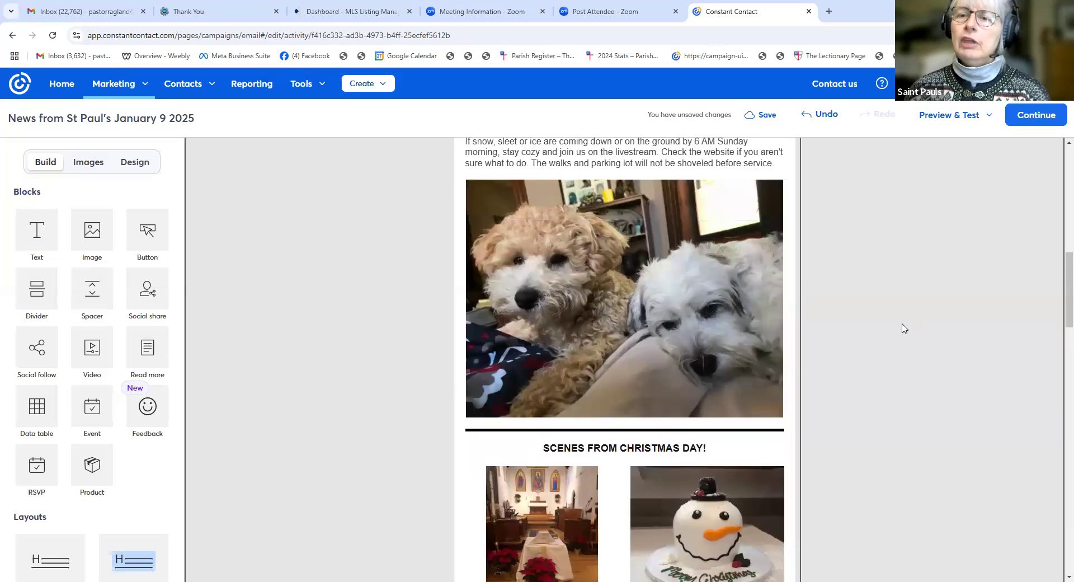
scroll(850, 343, "down", 2)
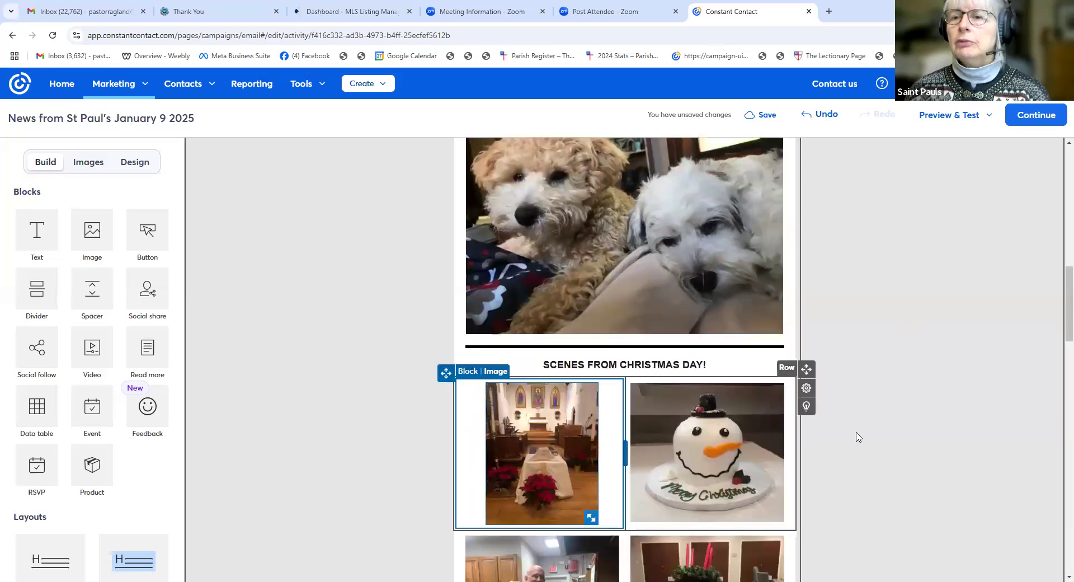
scroll(859, 434, "down", 3)
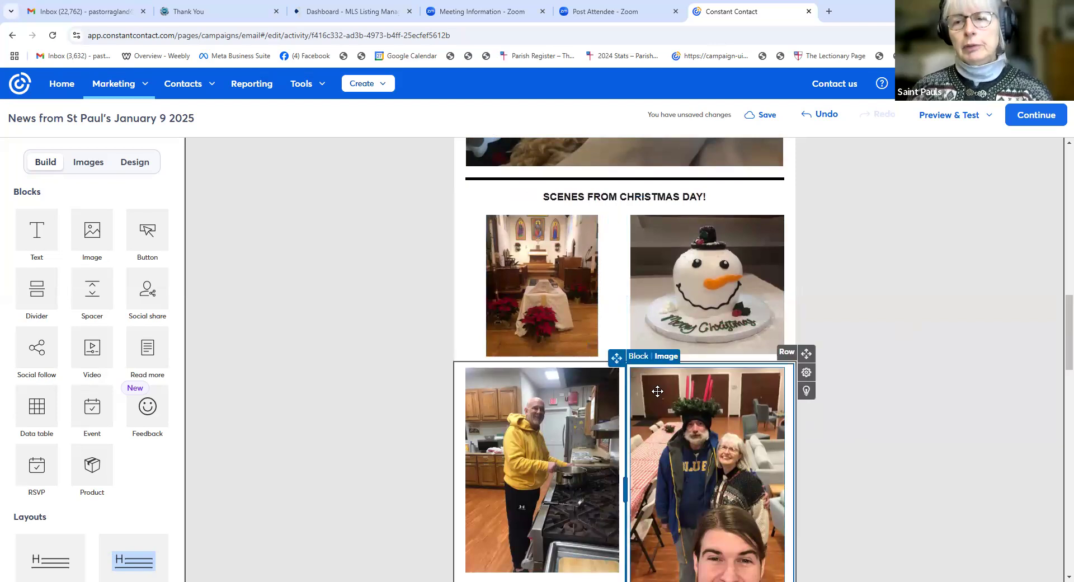
Add a video block between the Travel to Arkansas notice and the altar volunteers article, and open its Insert Video dialog
scroll(875, 419, "down", 6)
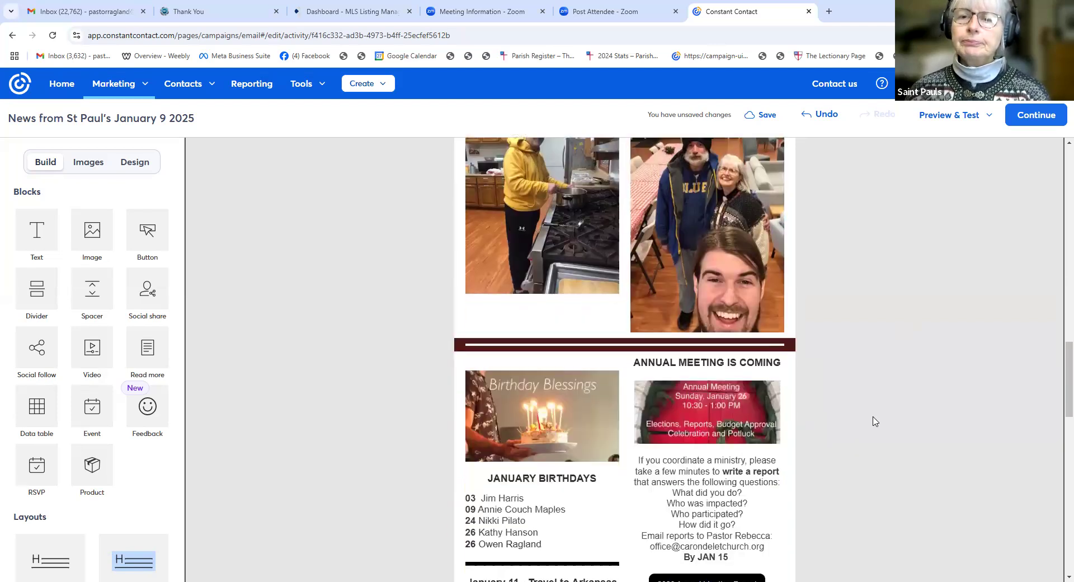
scroll(875, 420, "down", 2)
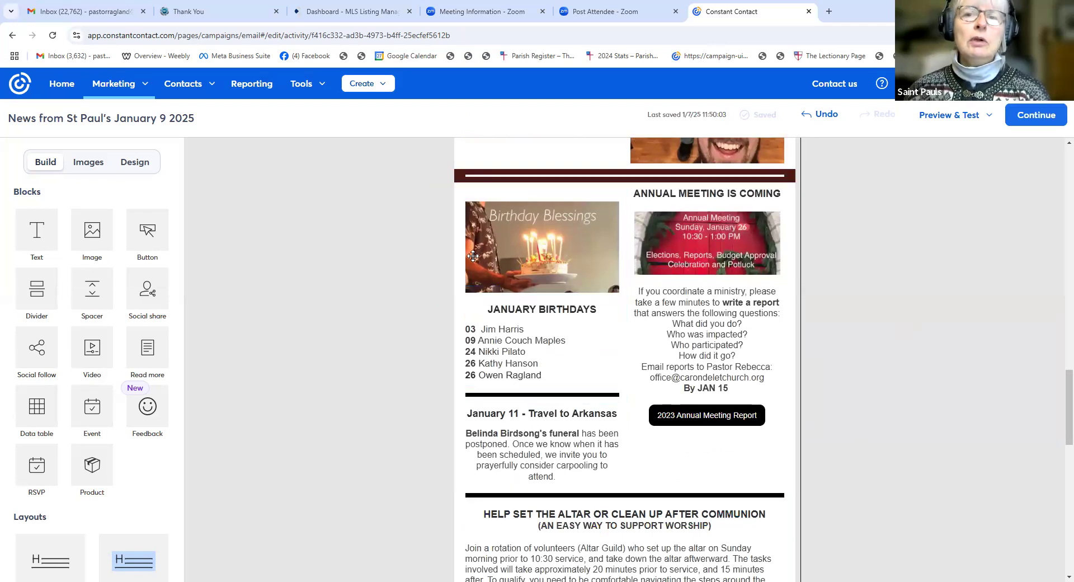
left_click(574, 240)
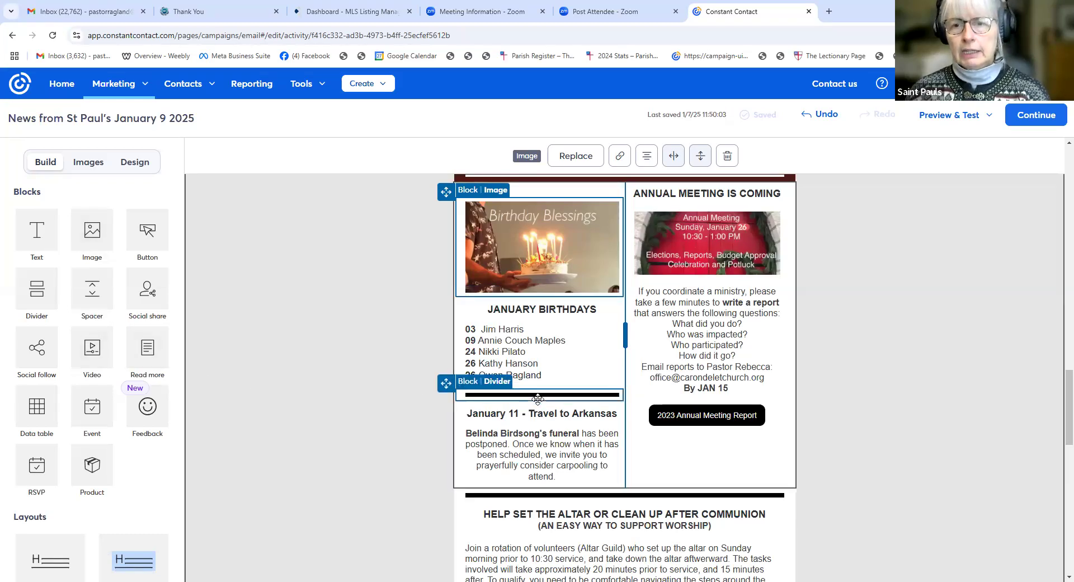
scroll(880, 405, "down", 1)
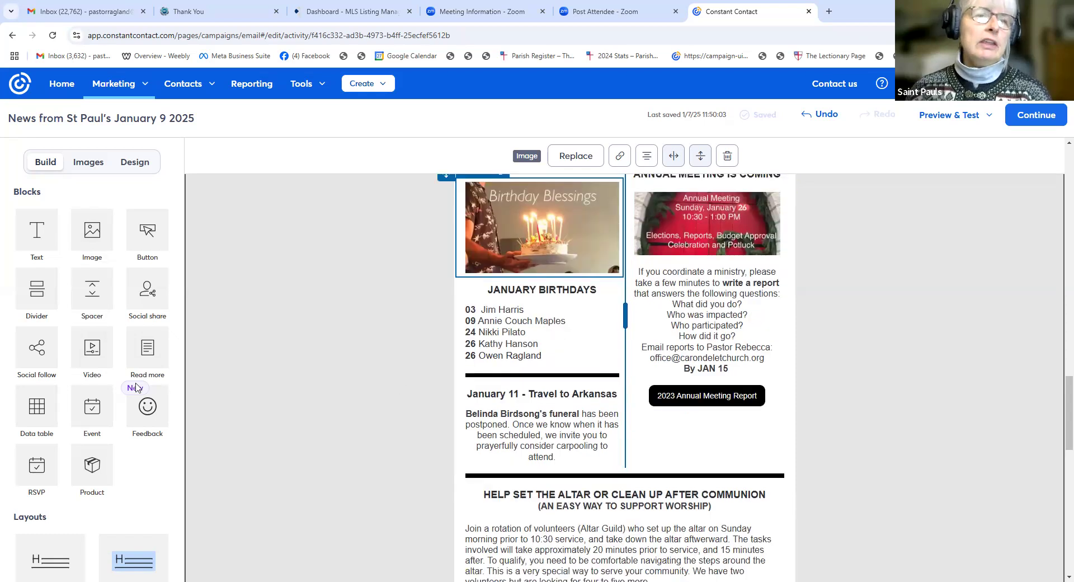
left_click_drag(85, 350, 850, 473)
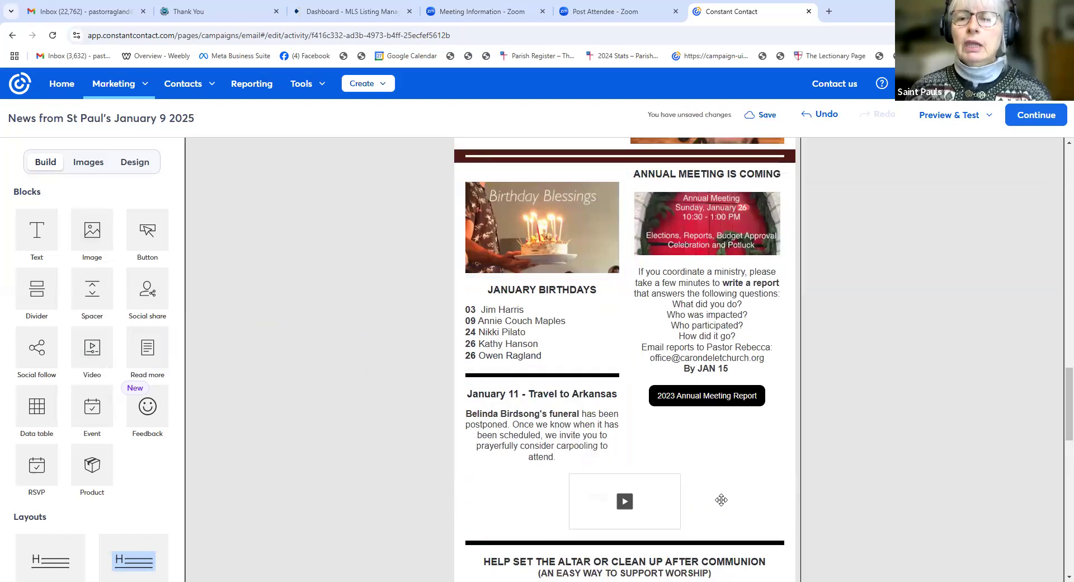
left_click(659, 510)
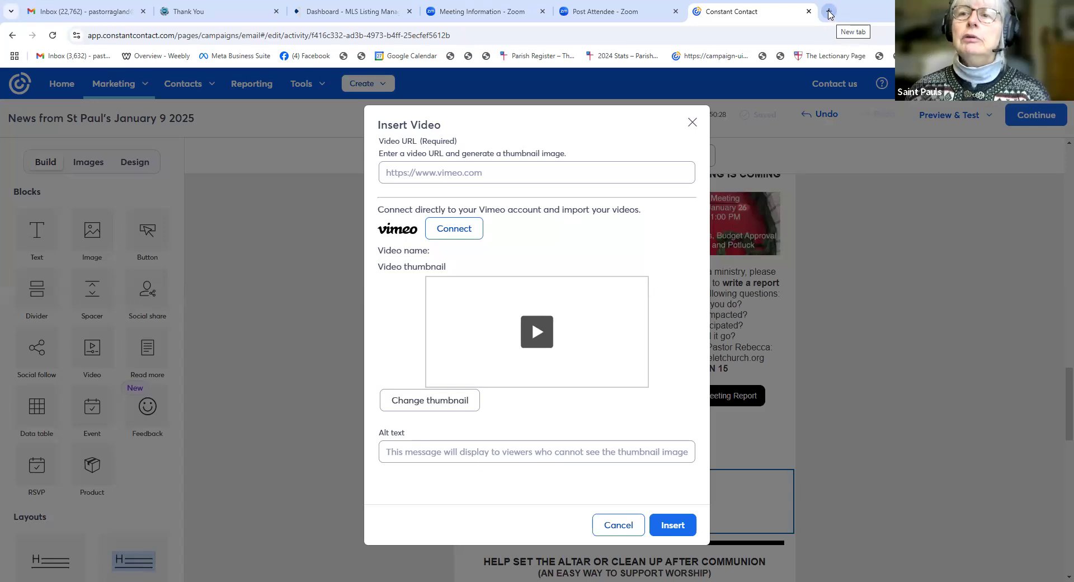
Switch to YouTube in a new tab and open "Google — Year in Search 2024 (Audio Described)" from the Google channel's videos
left_click(829, 11)
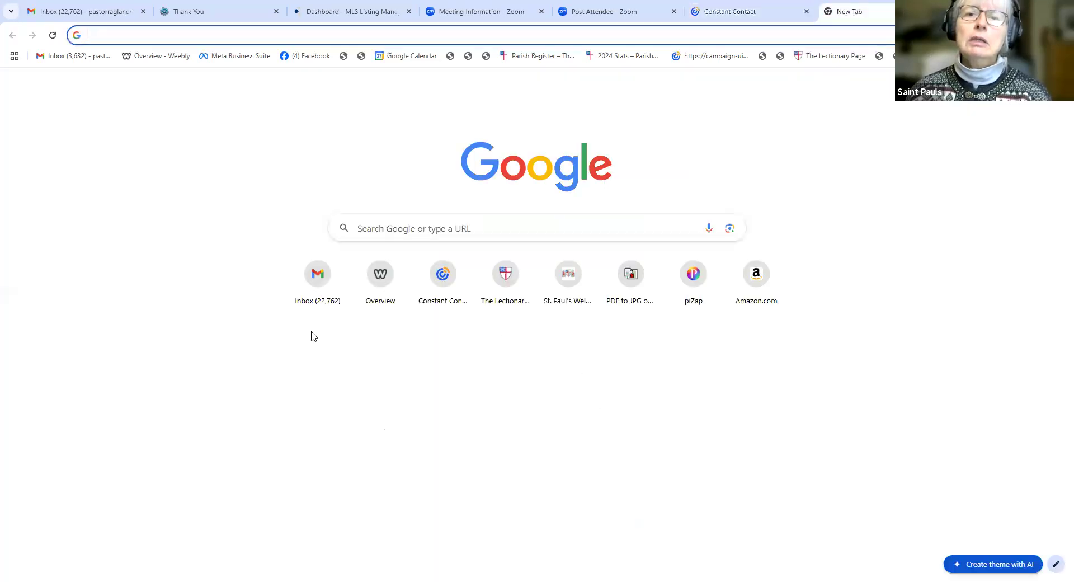
left_click(576, 239)
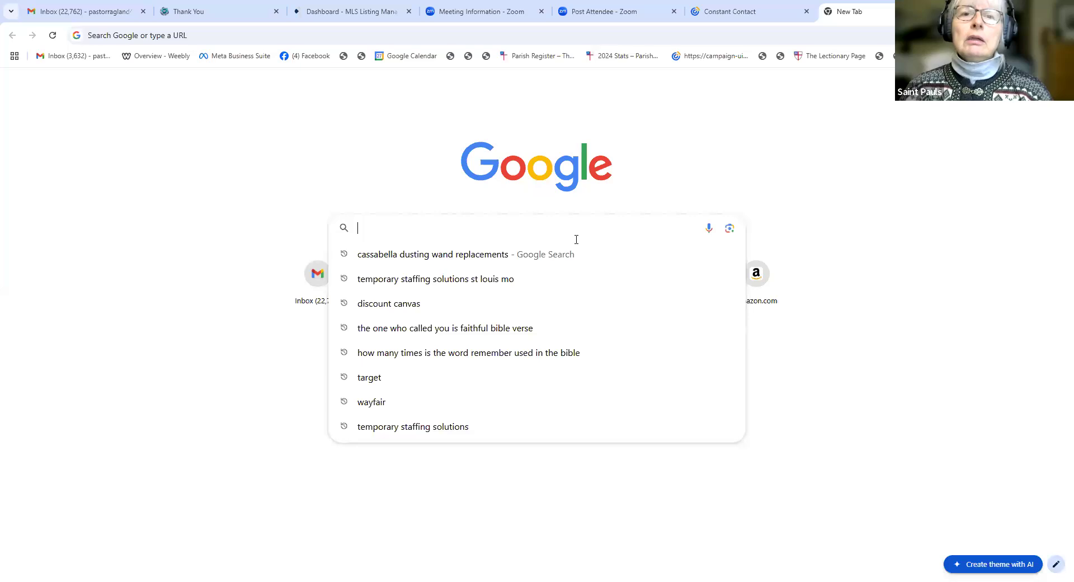
type("google")
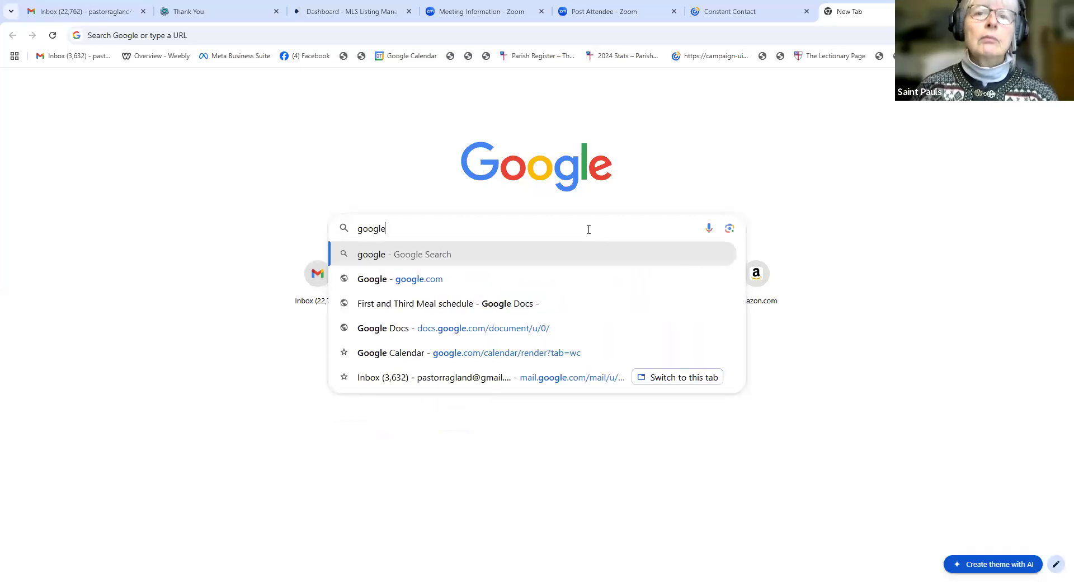
key("Return")
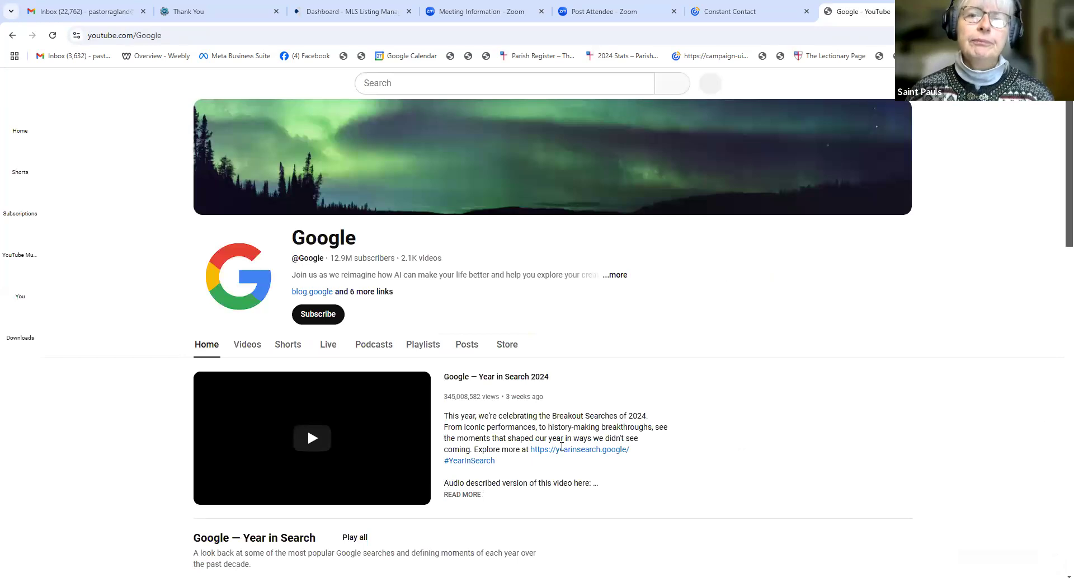
left_click(247, 351)
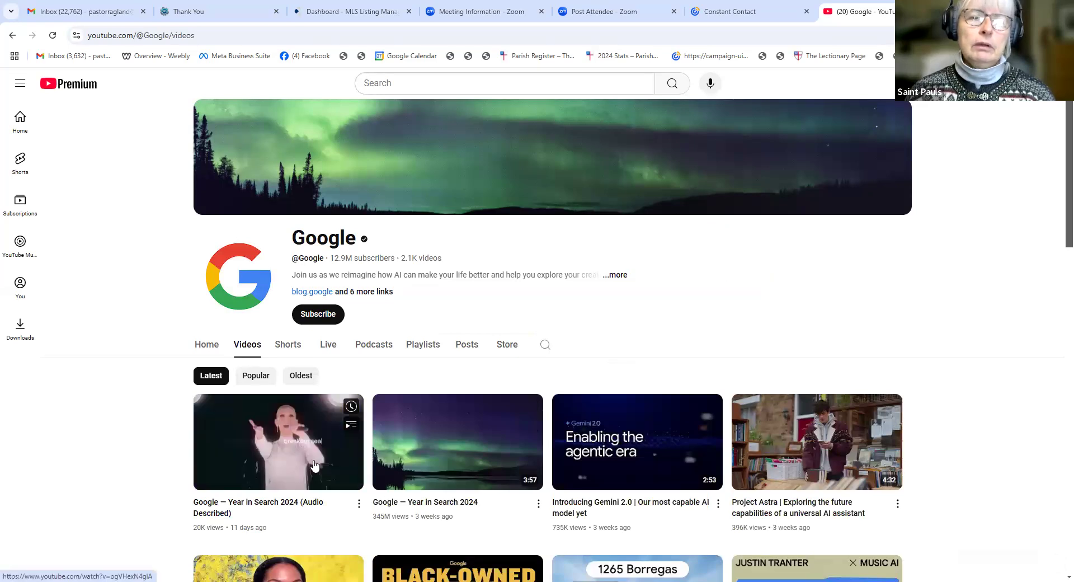
left_click(314, 464)
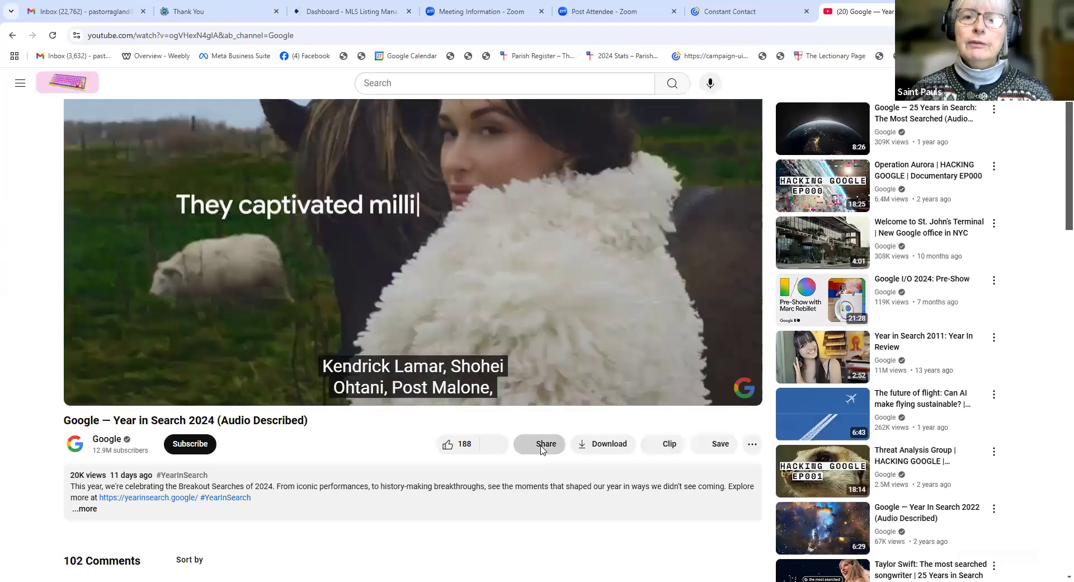
Copy the YouTube video's share link and return to the newsletter in Constant Contact
left_click(545, 444)
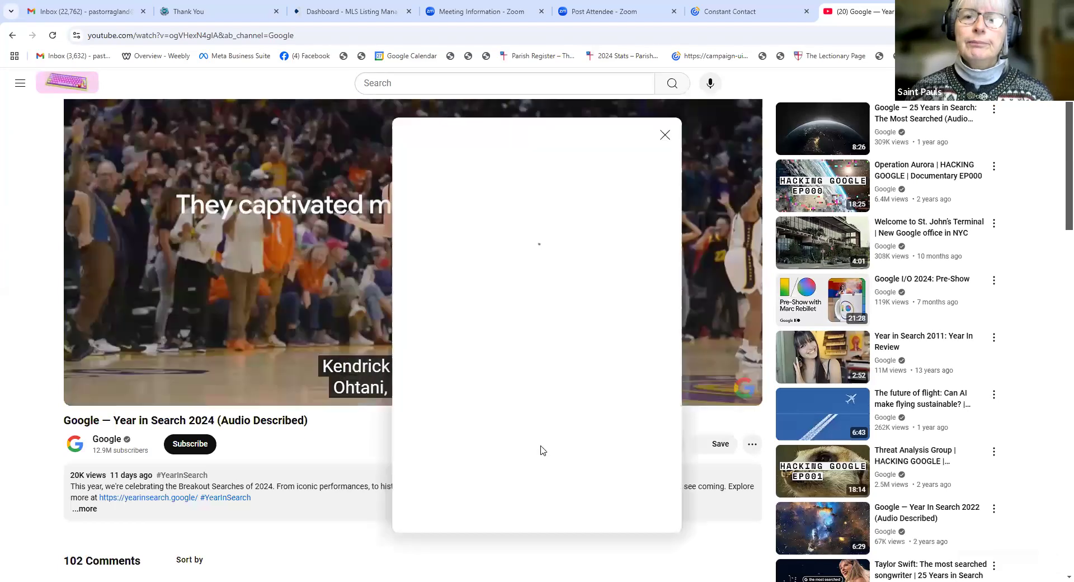
left_click(647, 386)
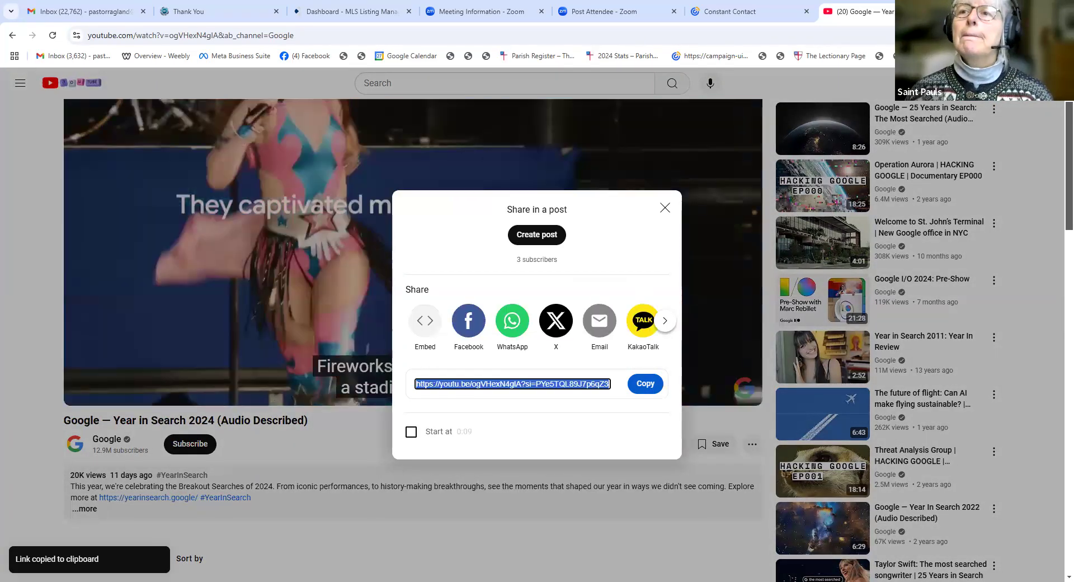
key("ctrl+w")
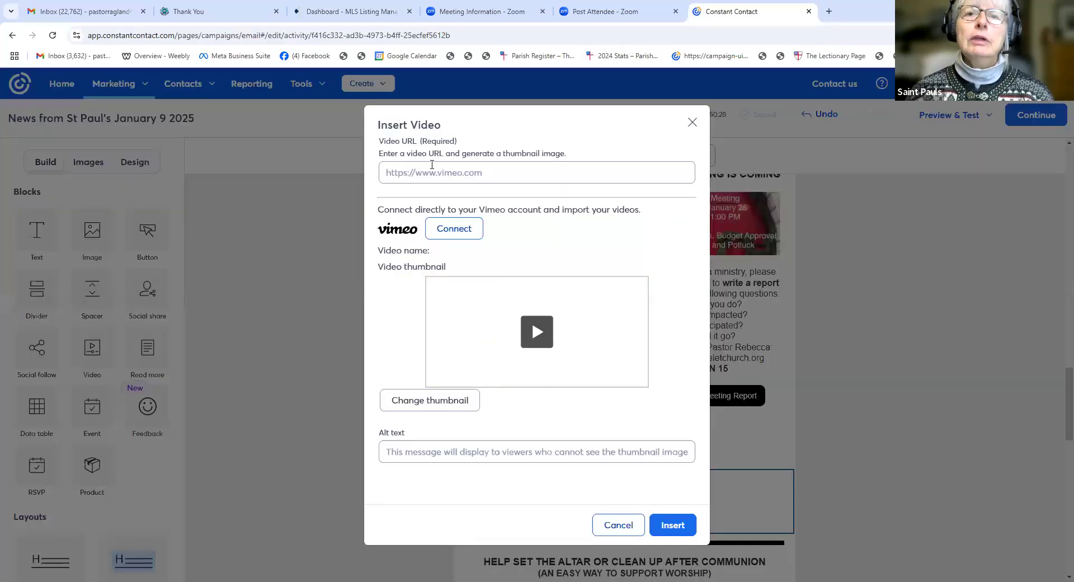
Insert the video from the copied YouTube link and enlarge its thumbnail in the newsletter
left_click(432, 165)
key("ctrl+v")
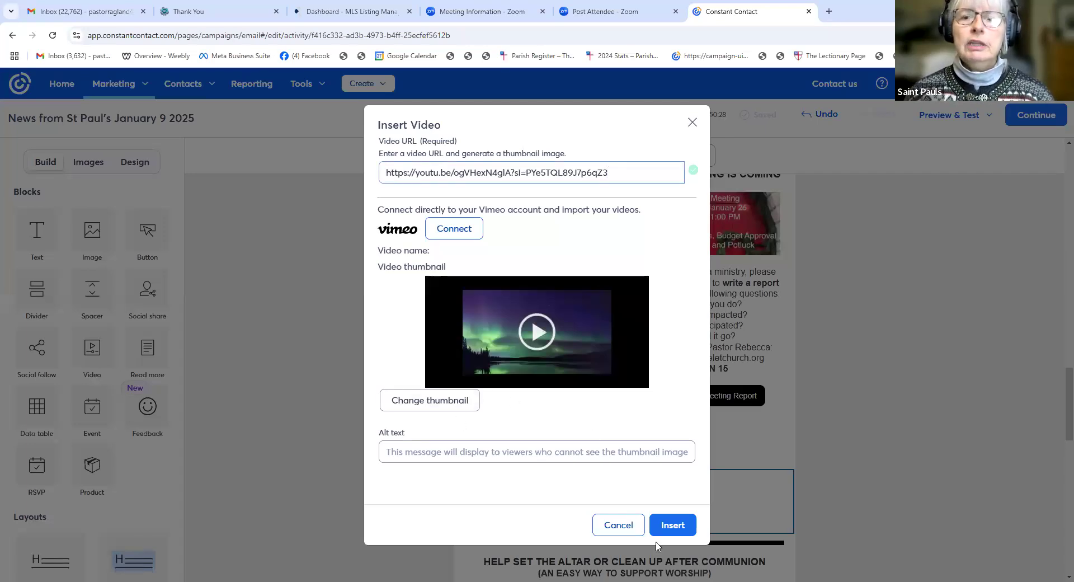
left_click(670, 530)
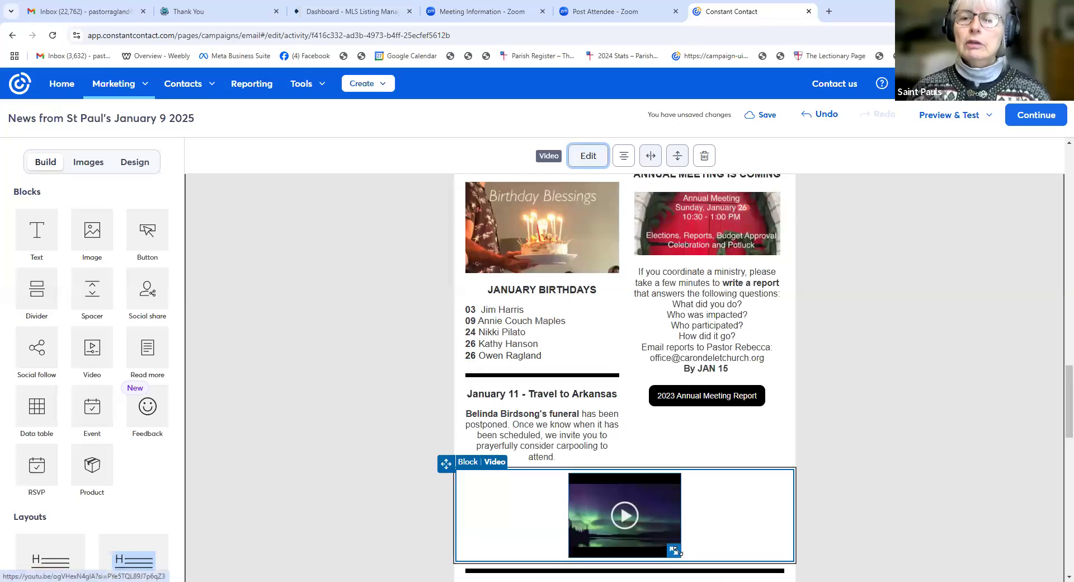
left_click_drag(686, 553, 795, 550)
scroll(923, 330, "down", 4)
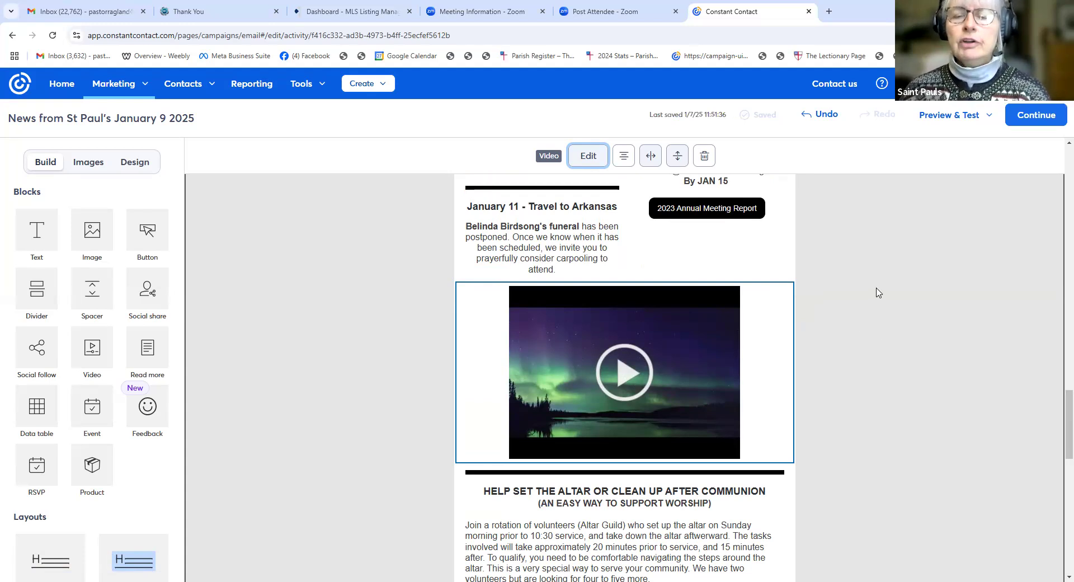
Review the remaining newsletter content, from the altar volunteers article through the prayer list and Sunday leaders to the footer
scroll(853, 382, "down", 3)
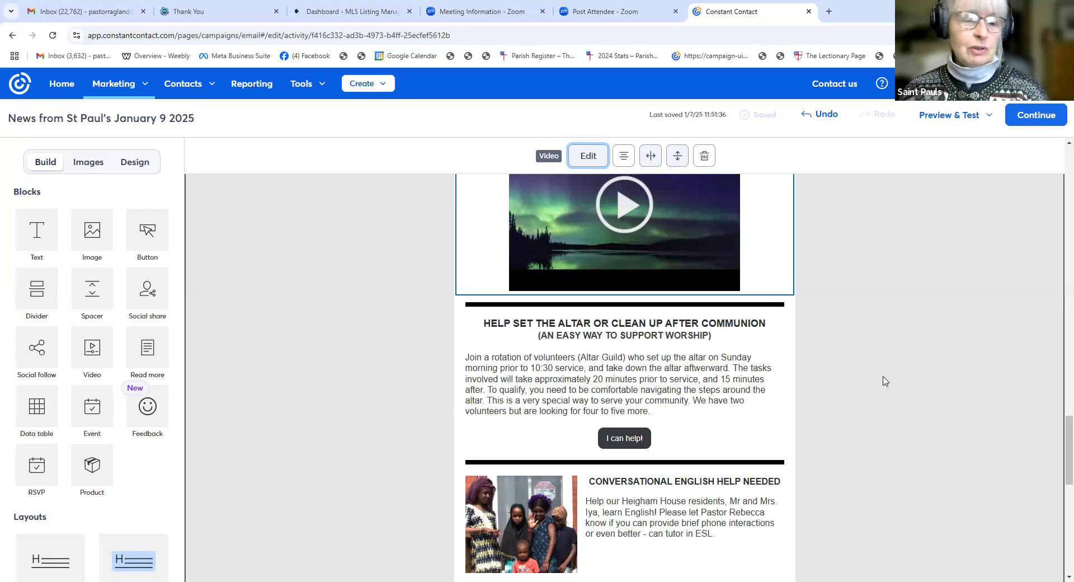
scroll(879, 382, "down", 7)
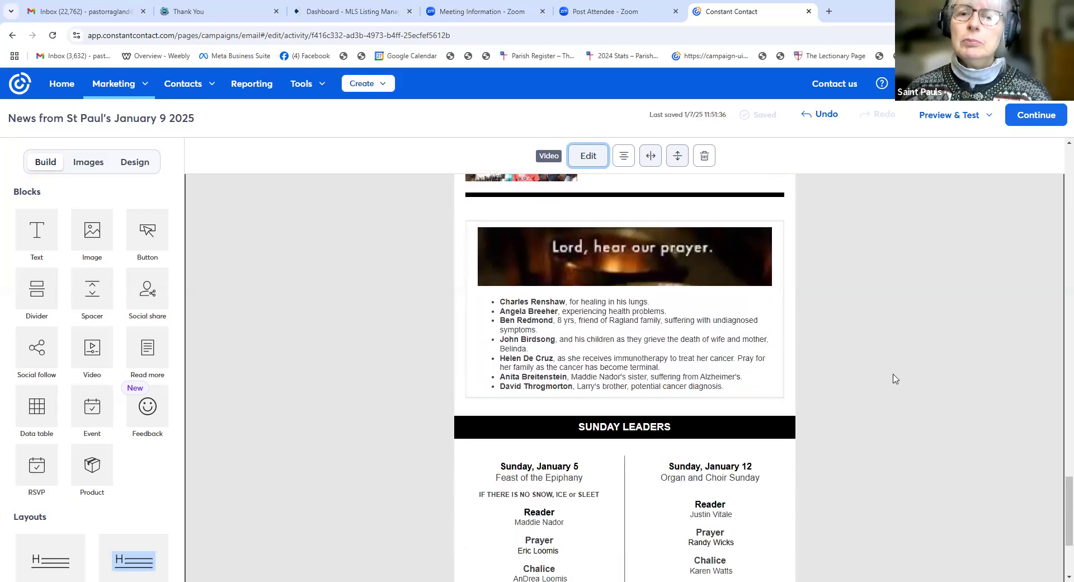
scroll(895, 379, "down", 2)
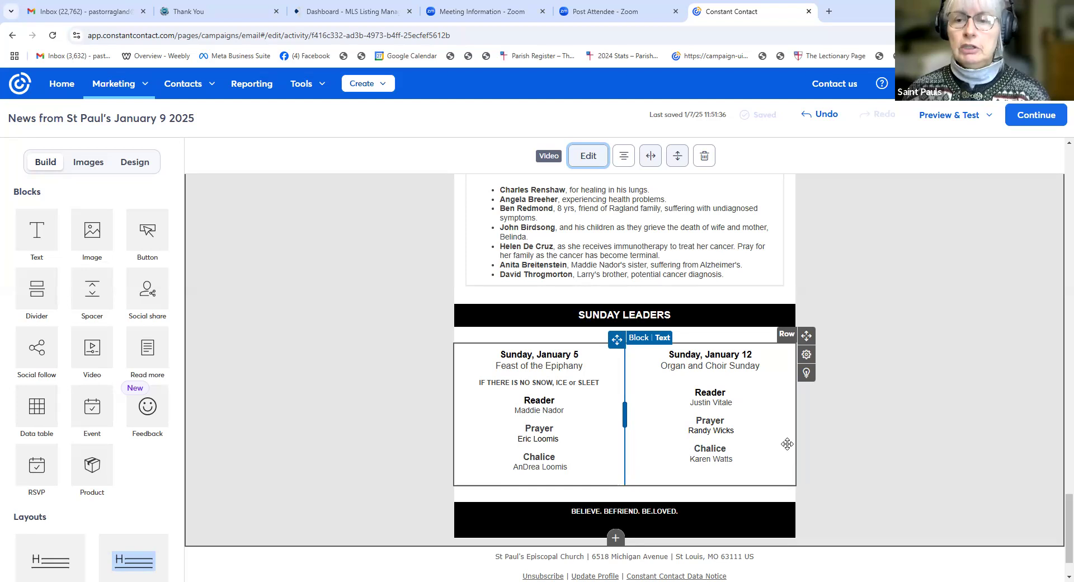
scroll(902, 438, "up", 10)
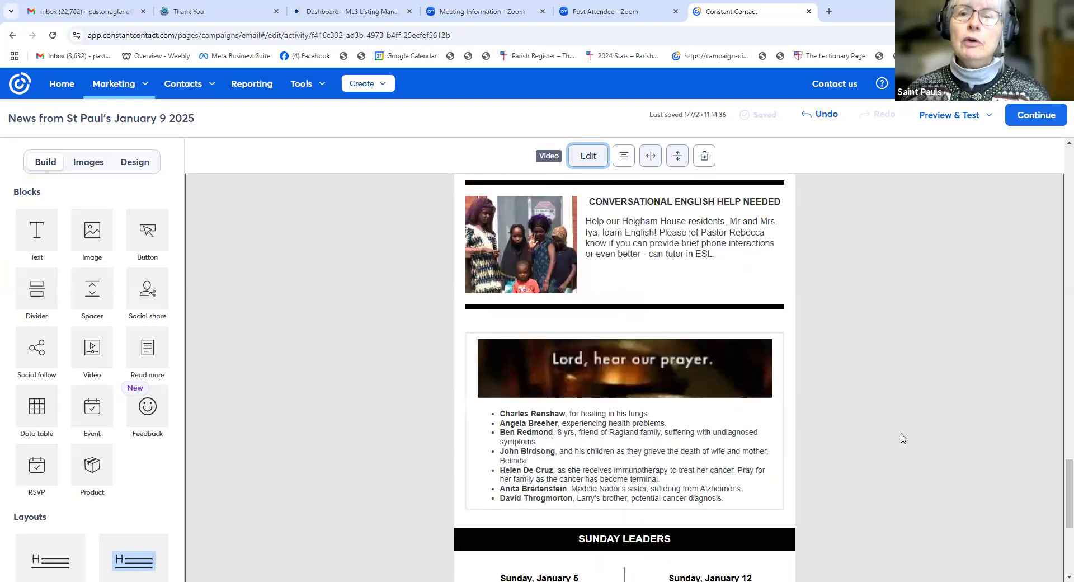
scroll(902, 438, "up", 20)
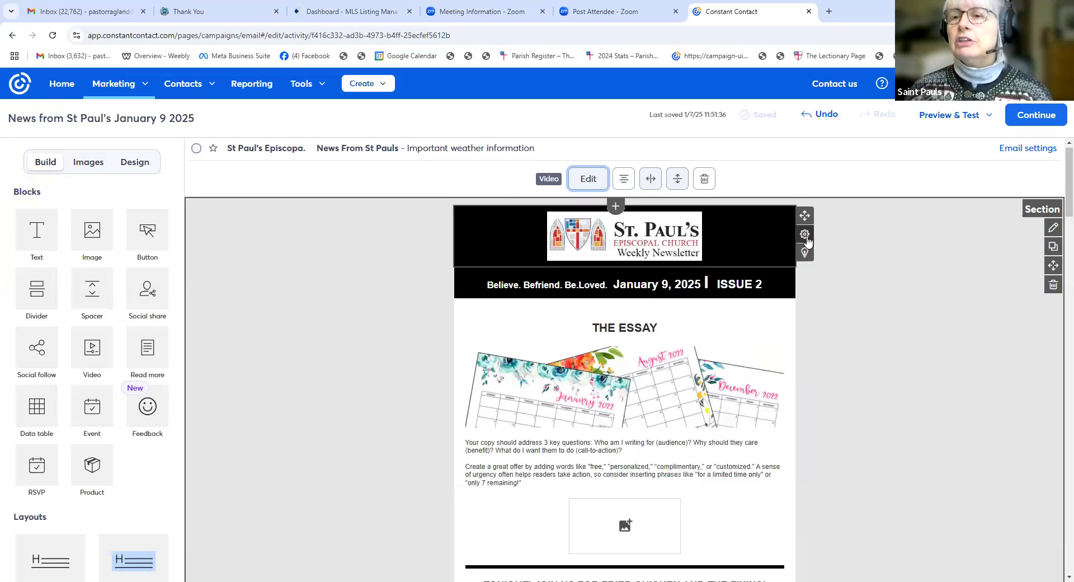
Set the background of the logo row and the date and issue row to the recently used yellow
left_click(807, 237)
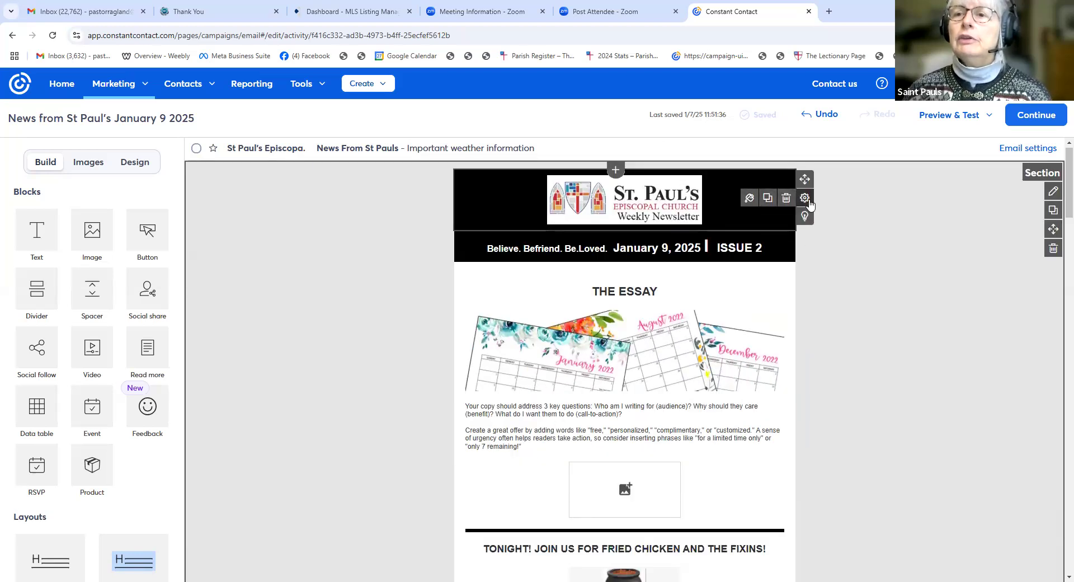
left_click(749, 198)
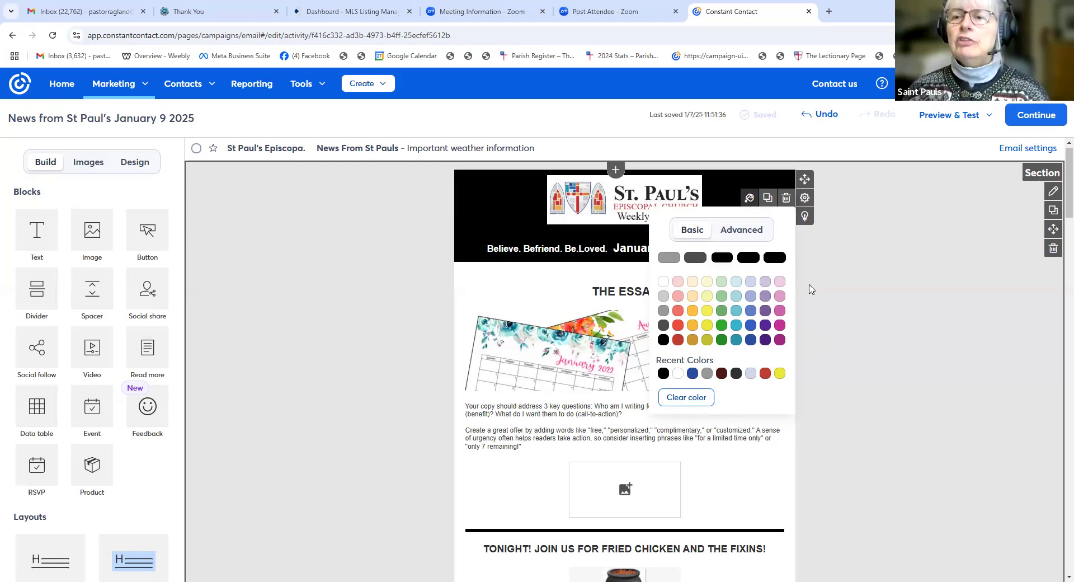
left_click(778, 376)
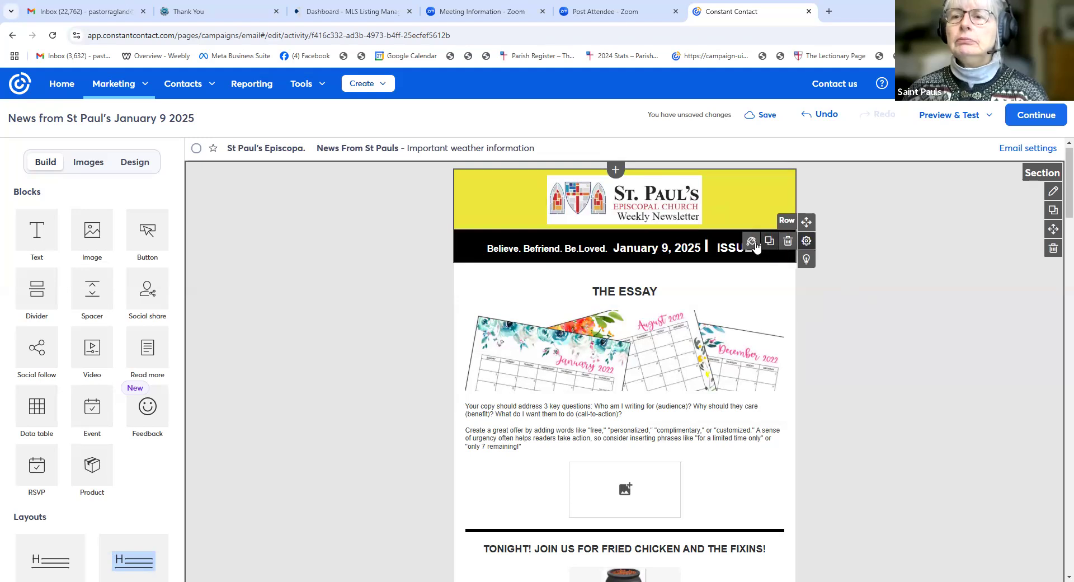
left_click(751, 240)
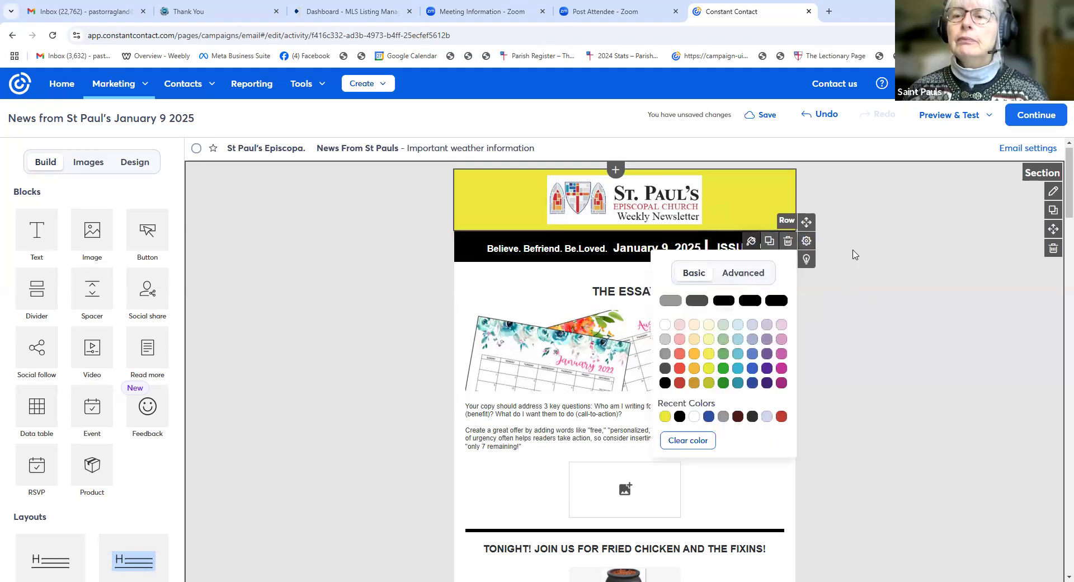
left_click(665, 416)
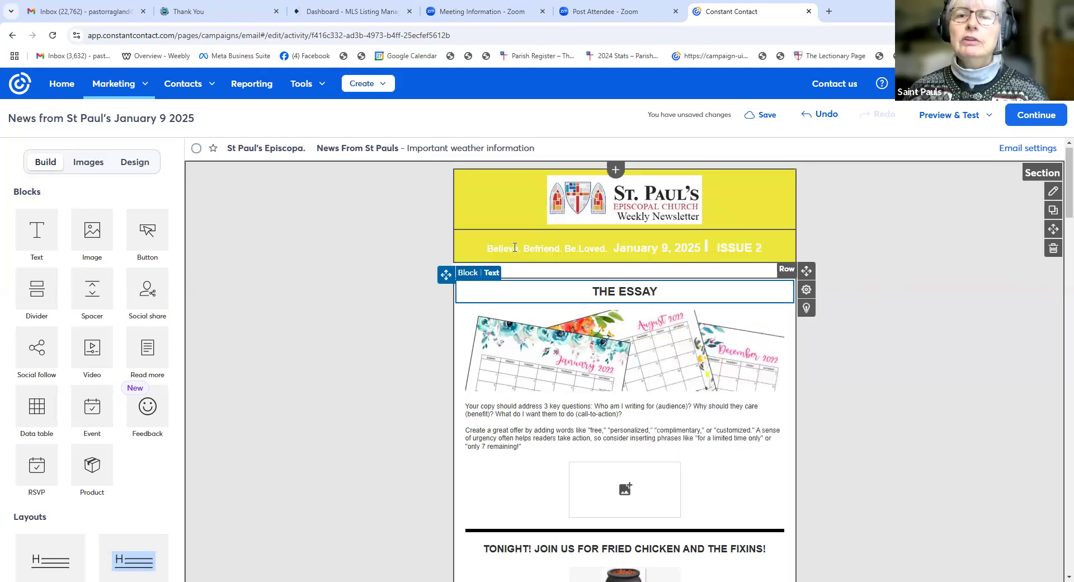
Change the whole motto, date and issue line in the header to black text
left_click_drag(486, 248, 763, 246)
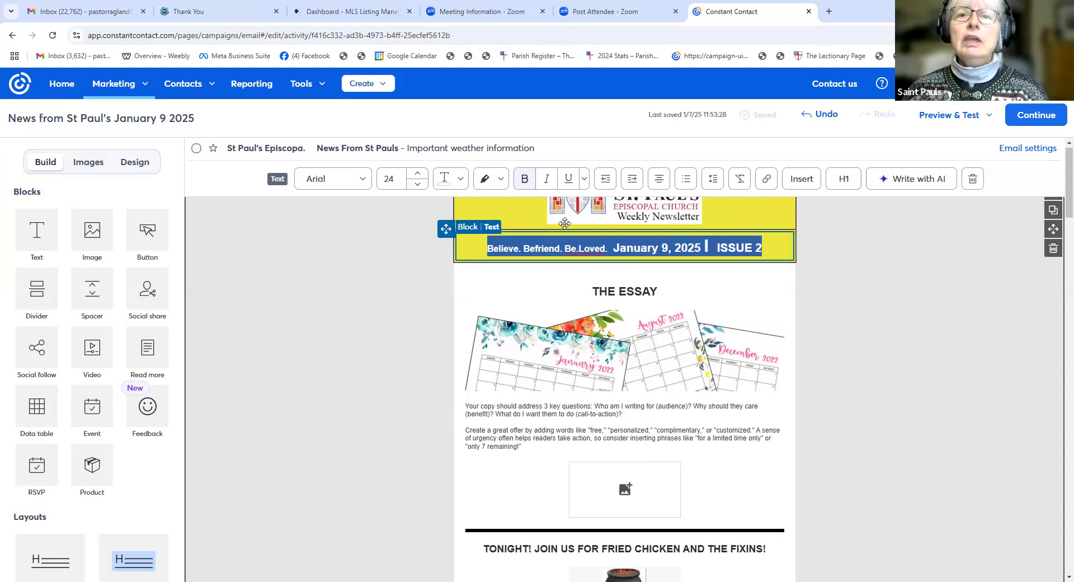
left_click(461, 185)
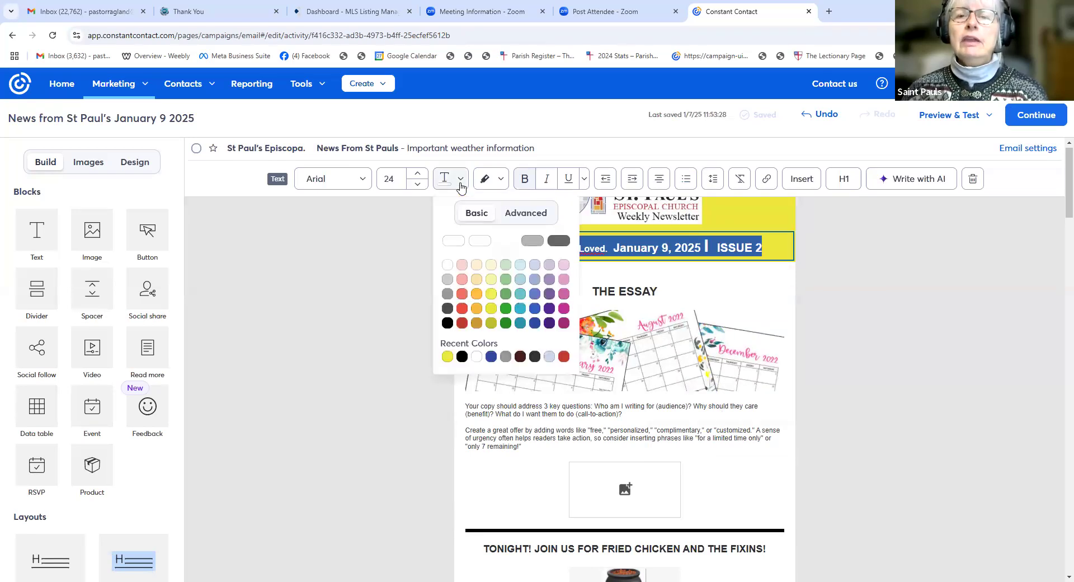
left_click(447, 323)
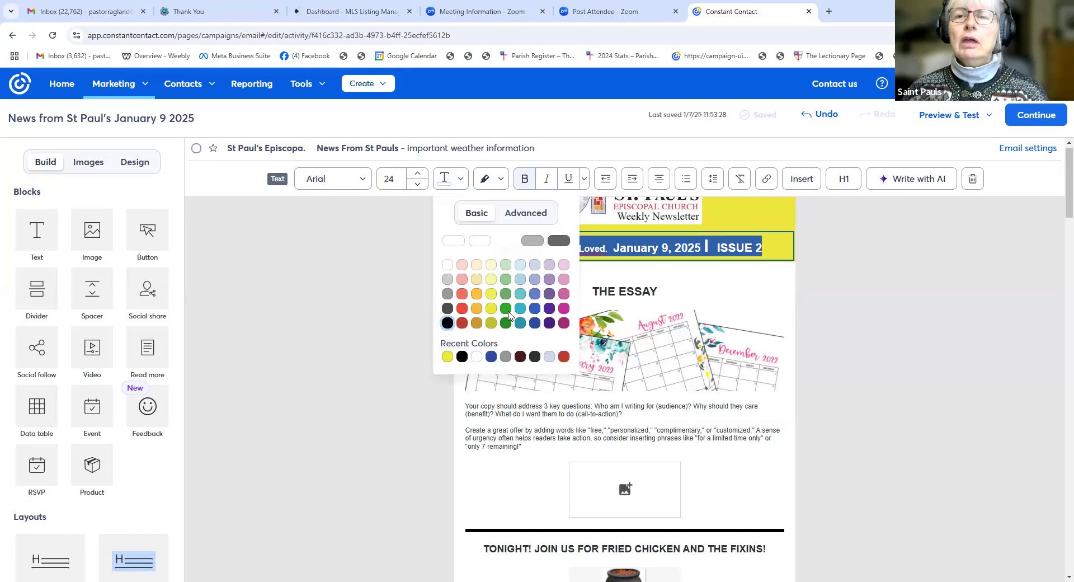
left_click(876, 304)
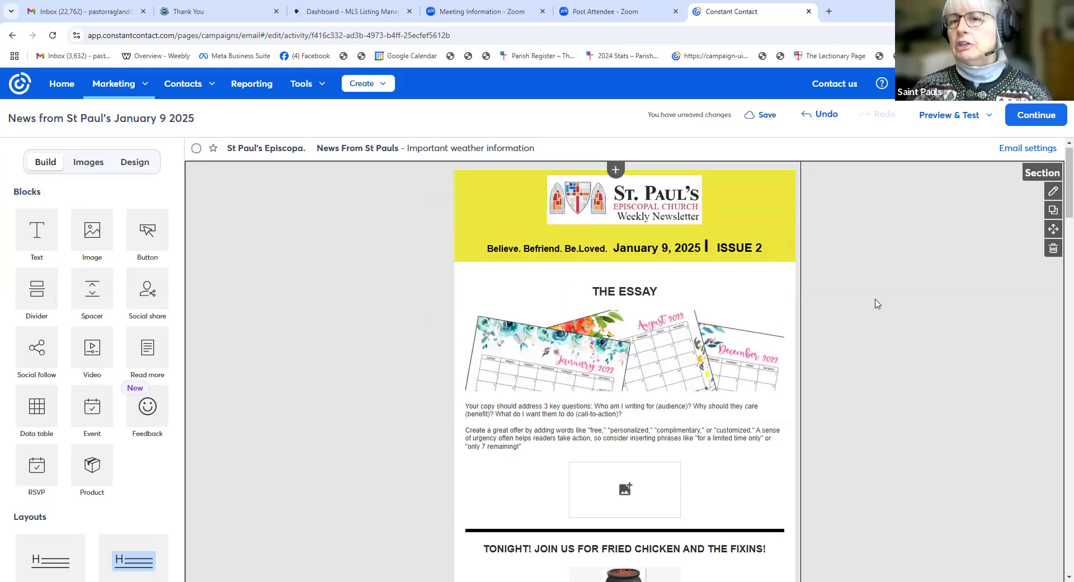